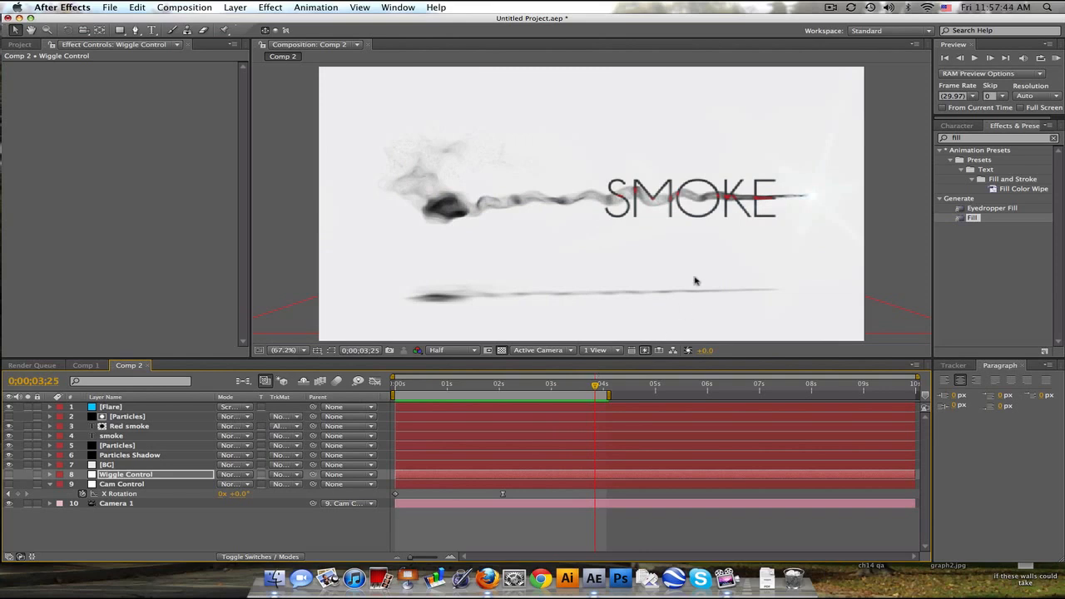
# Examine the finished smoke effects in Comp 2 and Comp 1, viewing Comp 1 at Full resolution and 100% magnification
pyautogui.click(600, 386)
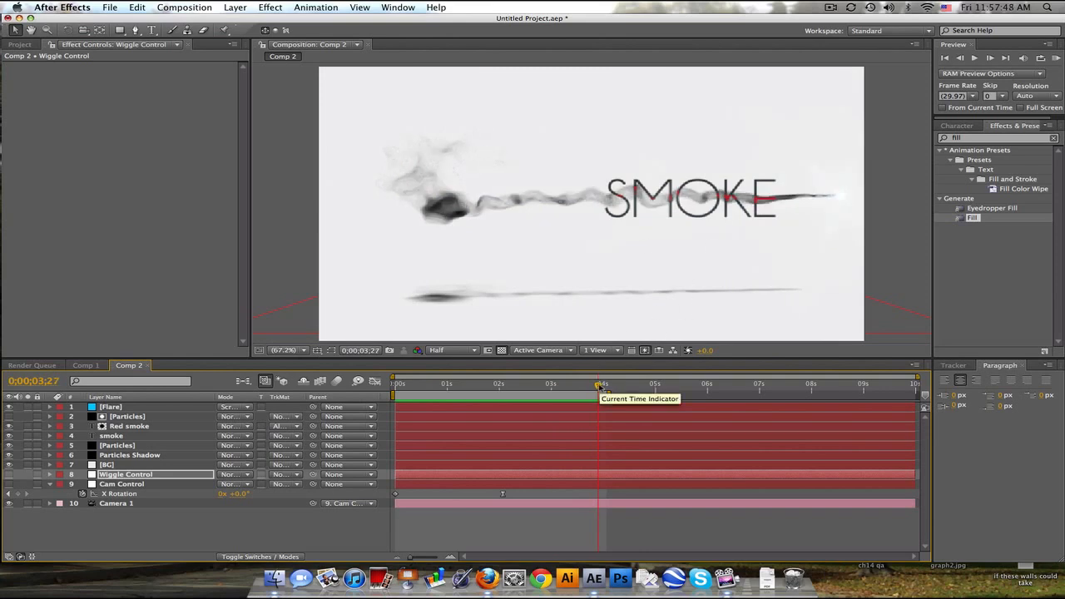
pyautogui.click(84, 366)
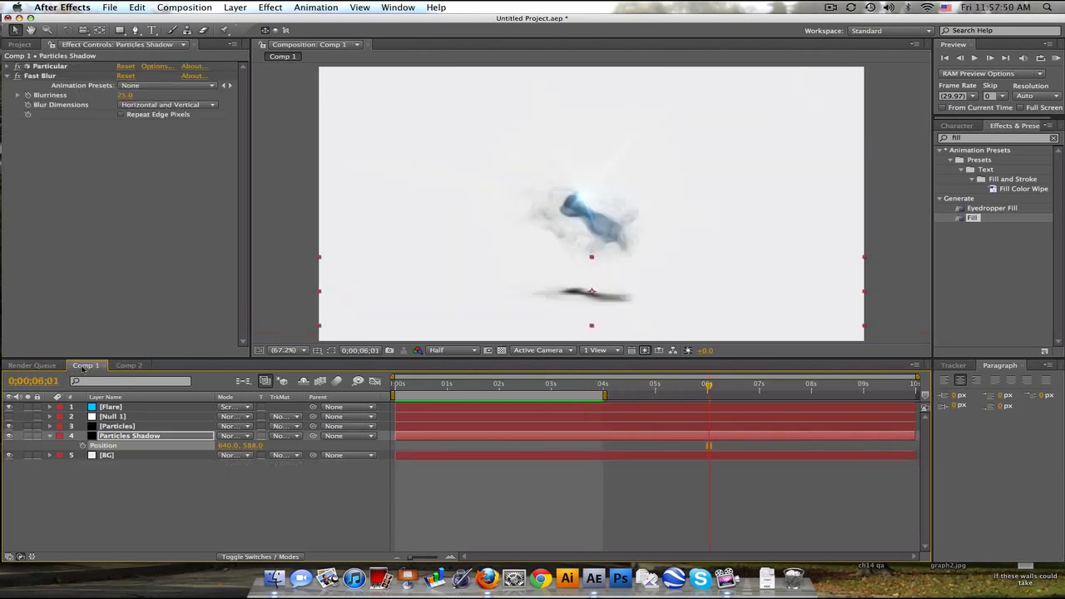
pyautogui.moveTo(490, 386); pyautogui.dragTo(426, 386)
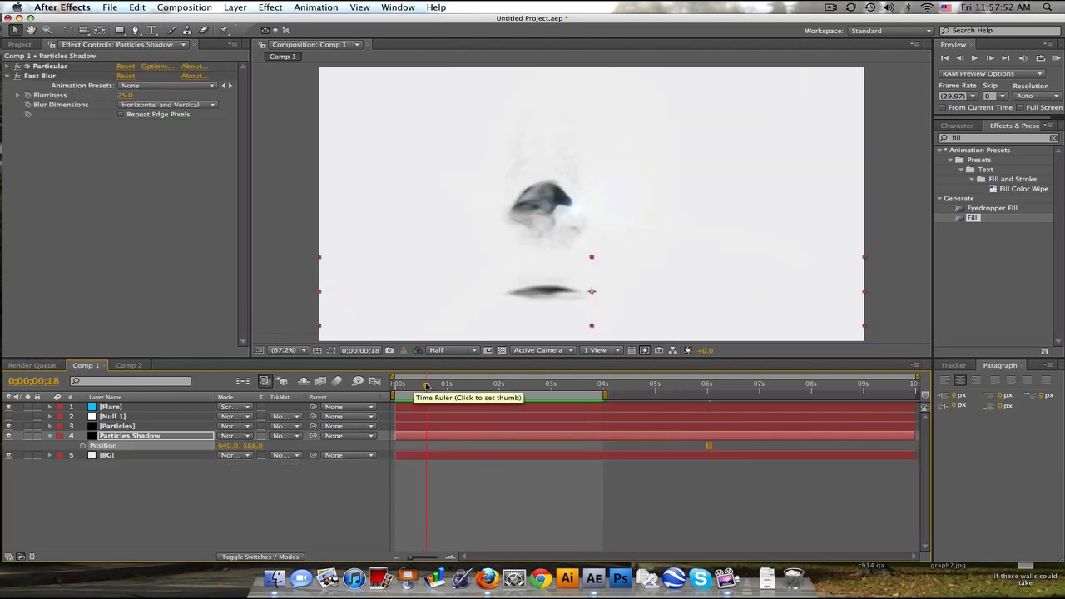
pyautogui.click(451, 351)
pyautogui.click(452, 373)
pyautogui.click(301, 350)
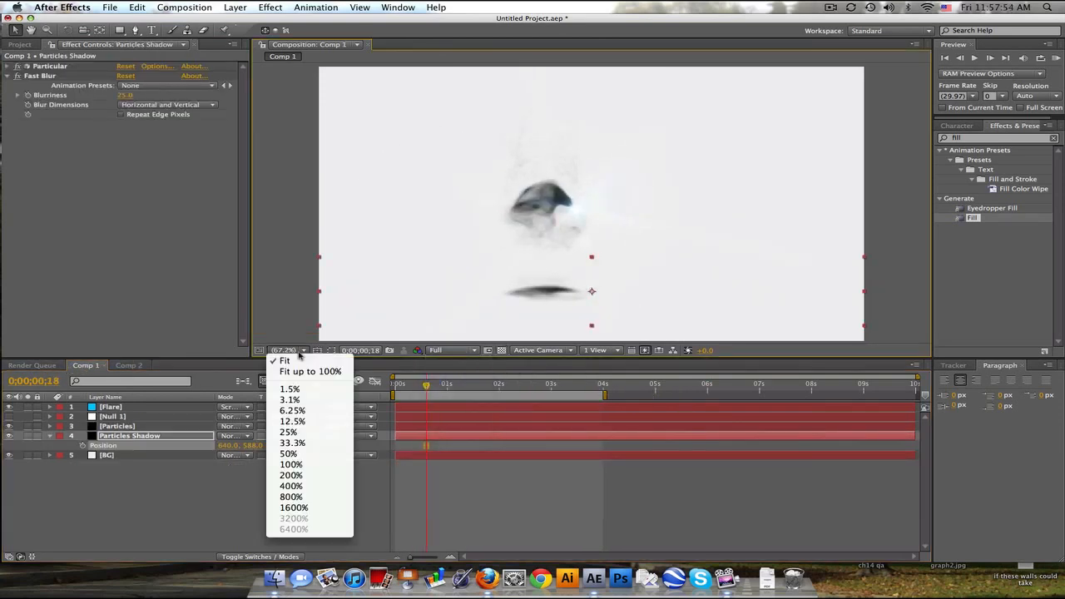
pyautogui.click(291, 463)
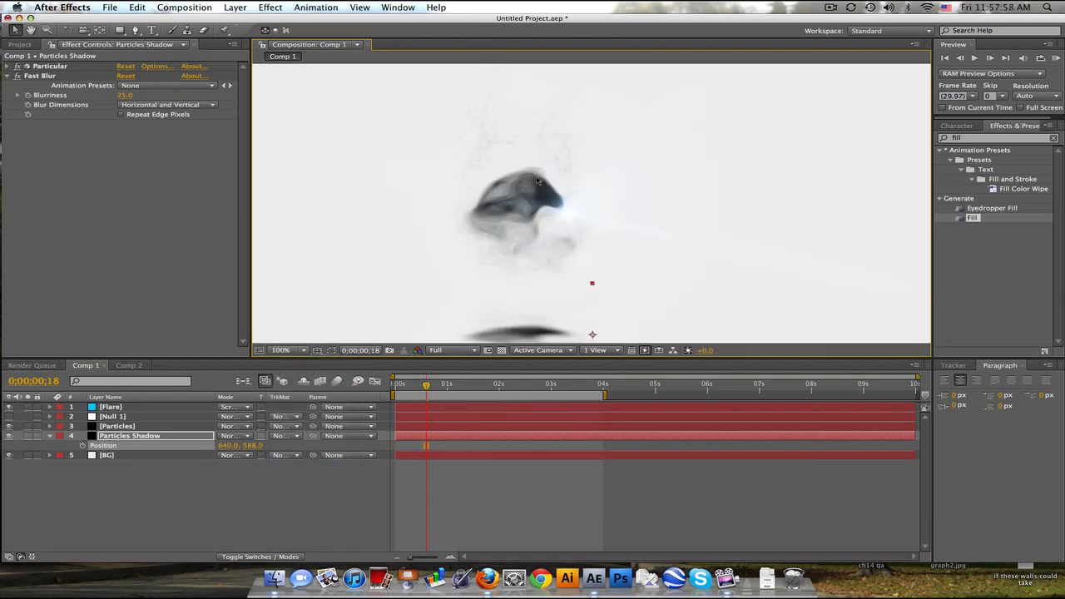
pyautogui.click(438, 386)
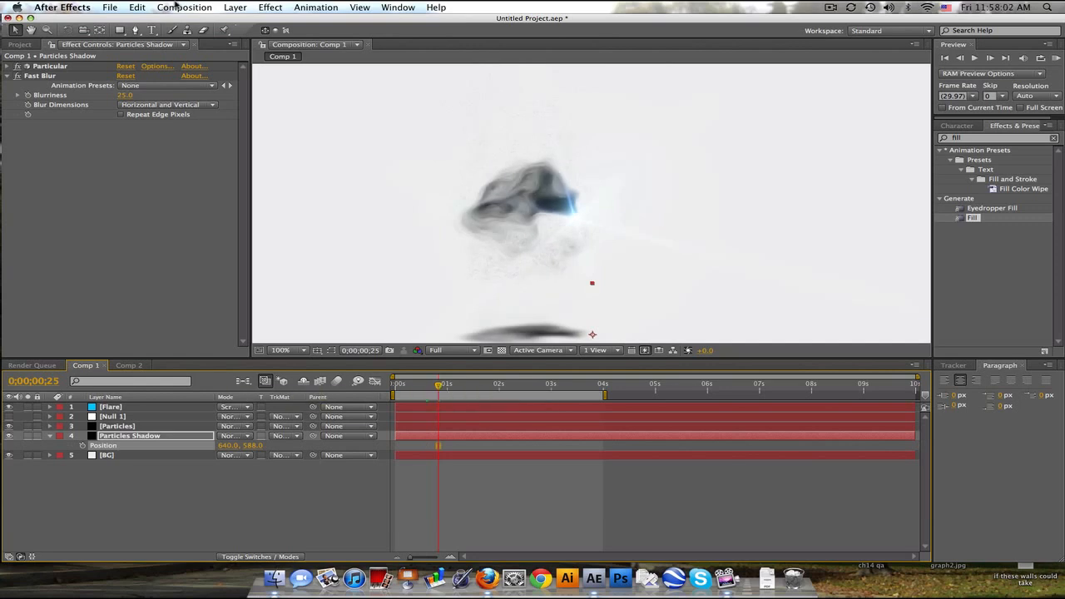
# Create a new composition with the HDV/HDTV 720 29.97 preset, 1280 x 720 px and a 10-second duration
pyautogui.click(177, 6)
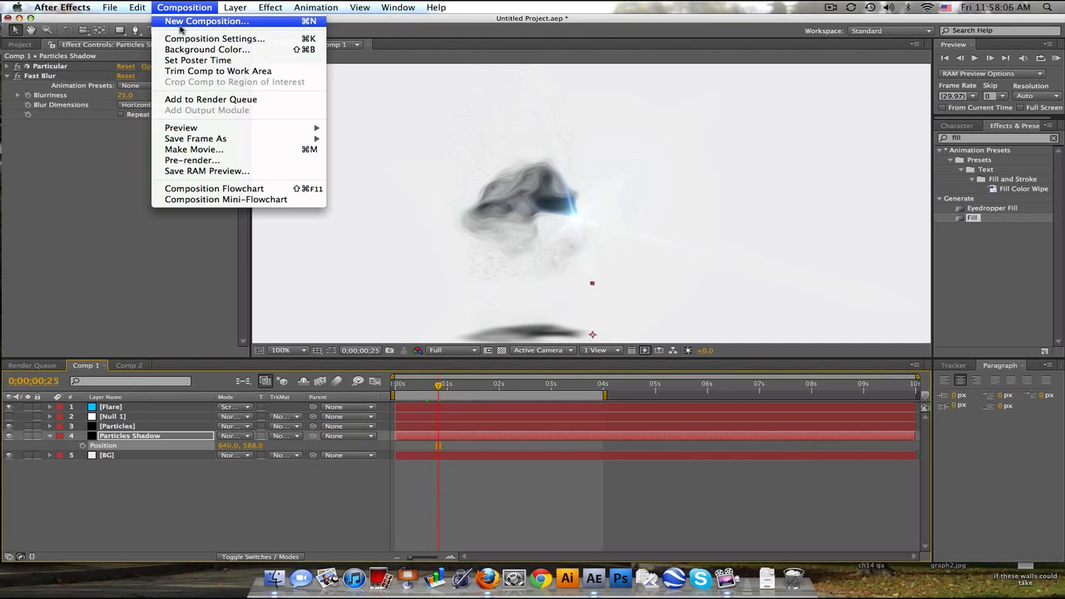
pyautogui.click(179, 25)
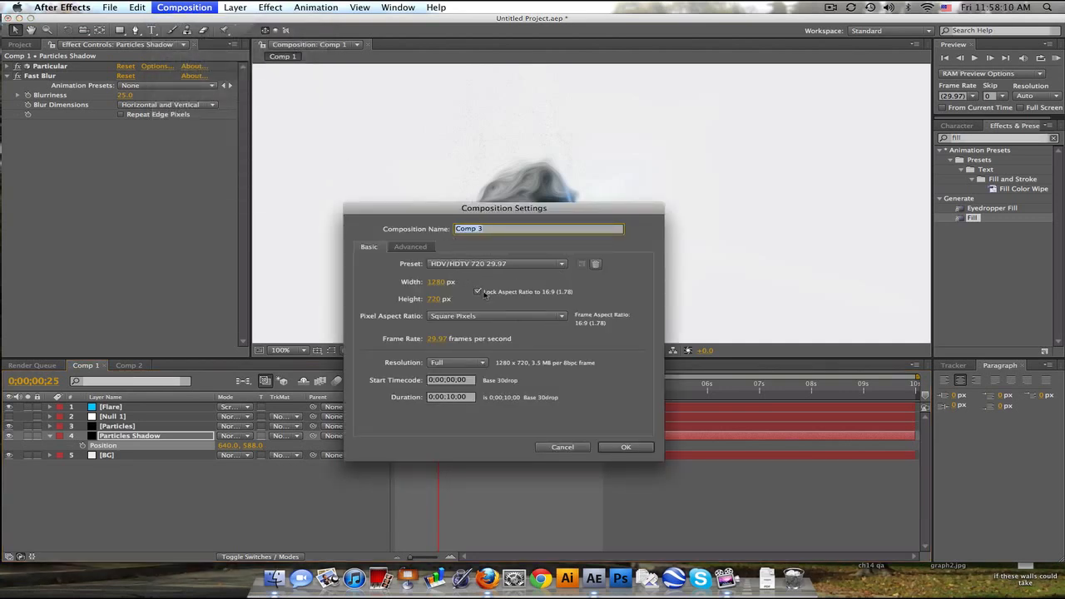
pyautogui.click(641, 447)
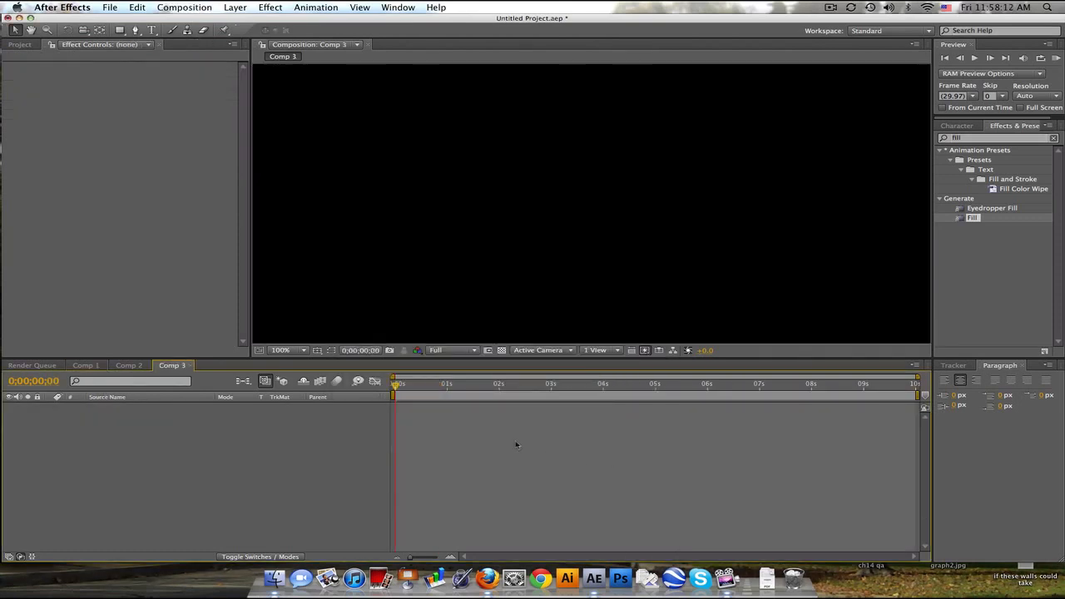
# Add a 1280 x 720 px solid named BG in light grey EAEAEA to the new composition
pyautogui.click(291, 350)
pyautogui.click(292, 367)
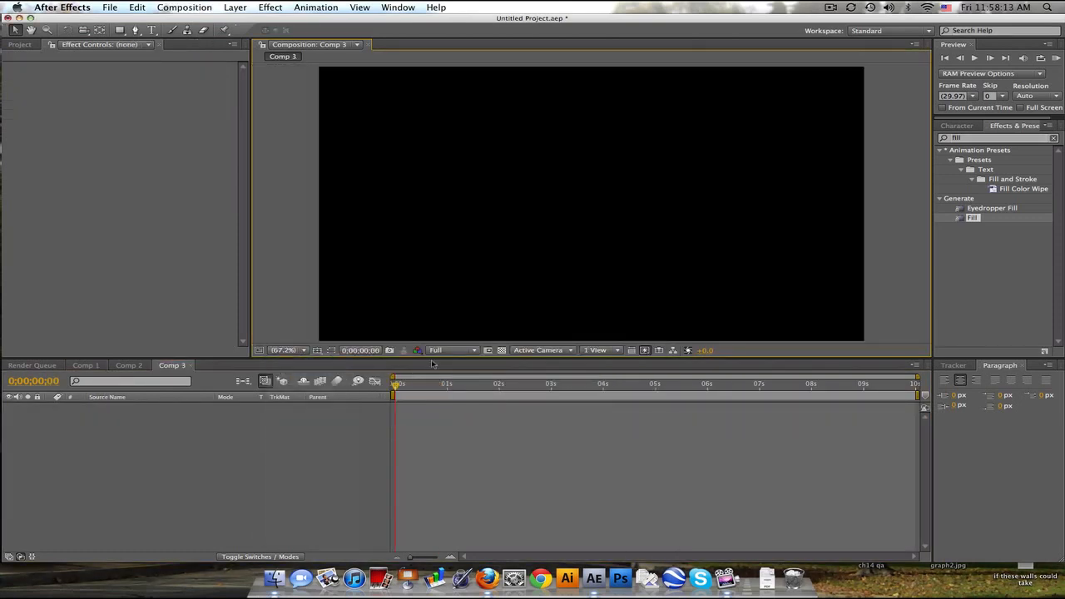
pyautogui.click(230, 7)
pyautogui.moveTo(237, 20)
pyautogui.click(471, 35)
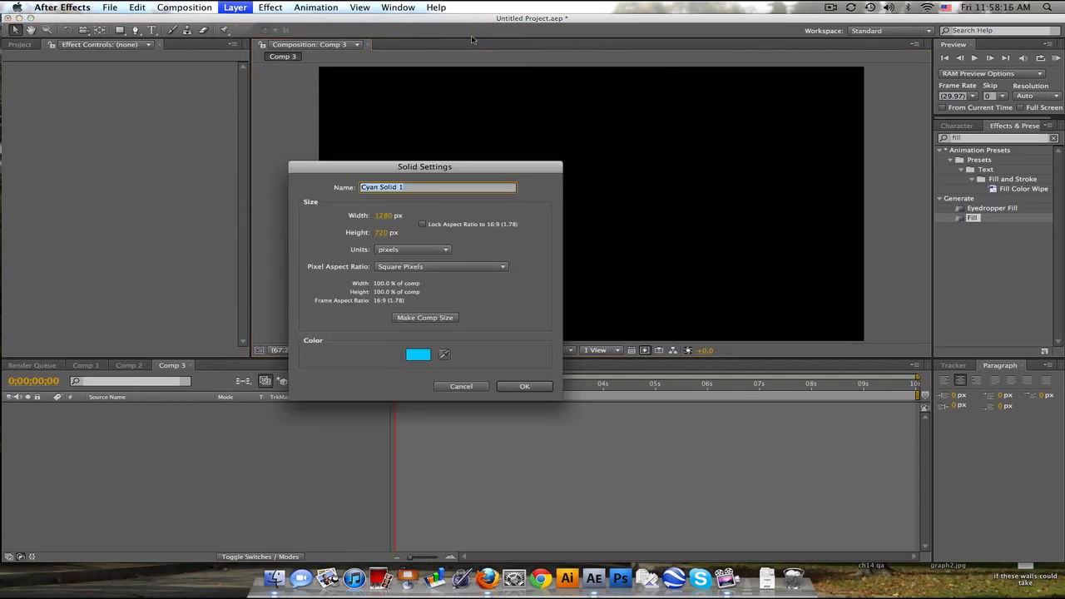
pyautogui.write('BG')
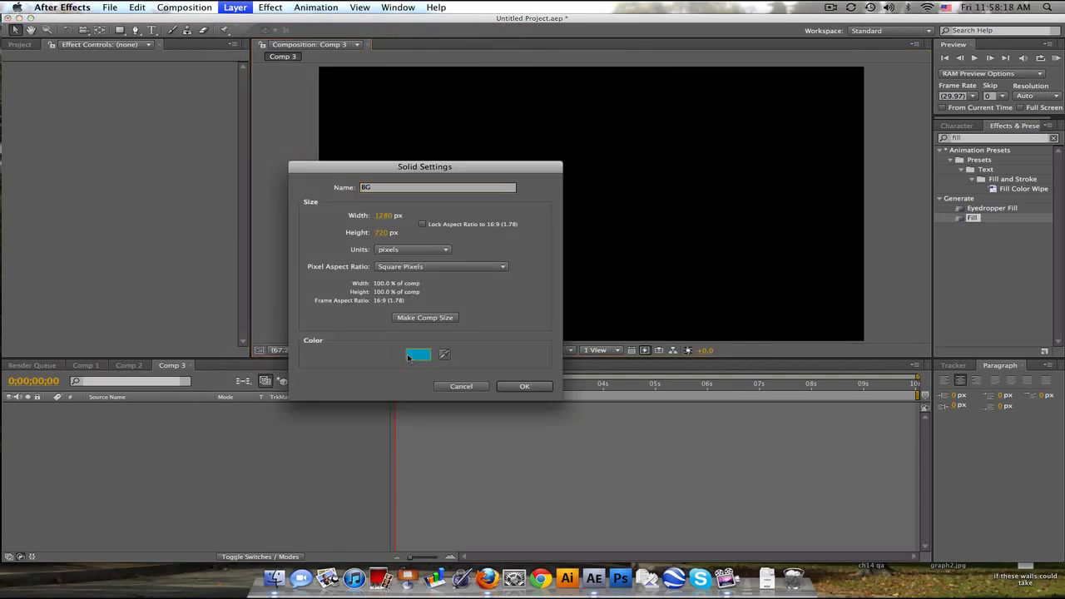
pyautogui.click(412, 356)
pyautogui.click(341, 366)
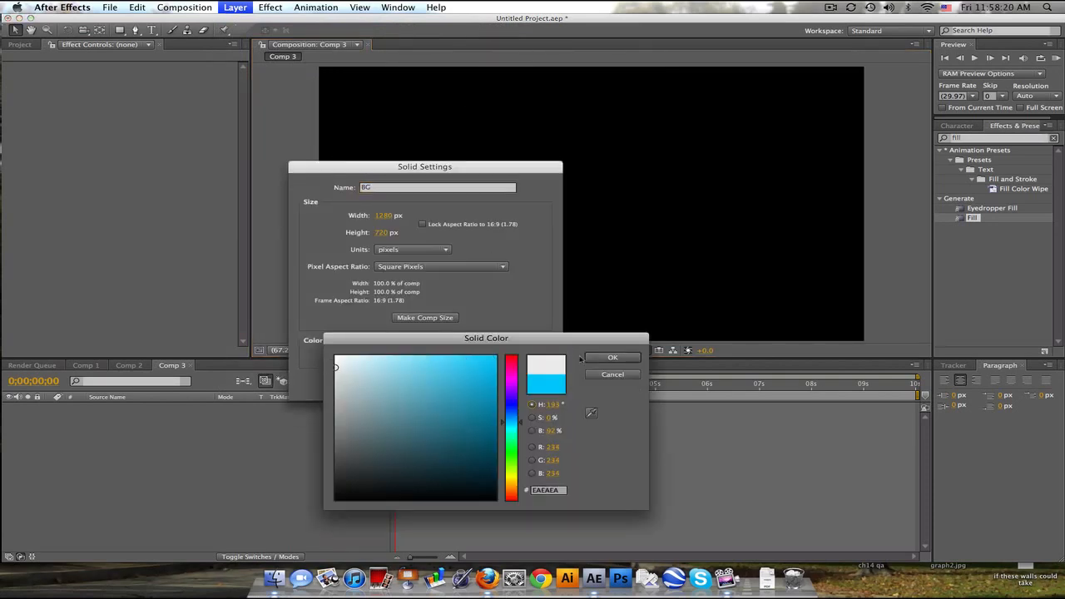
pyautogui.click(615, 357)
pyautogui.click(522, 386)
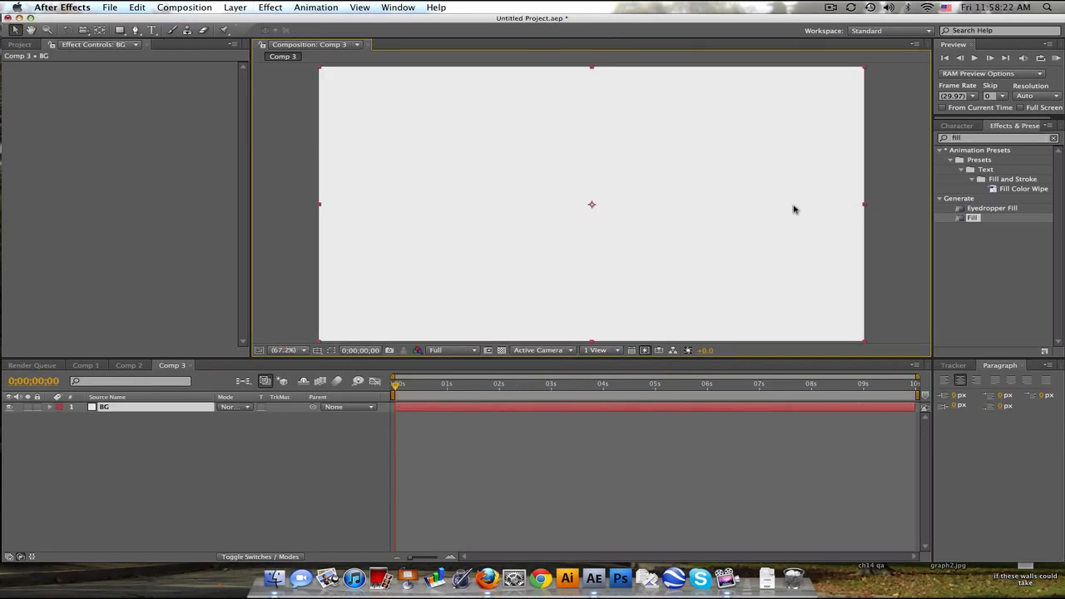
# Add a 1280 x 720 px black solid (000000) named Smoke above the background
pyautogui.click(240, 7)
pyautogui.moveTo(244, 21)
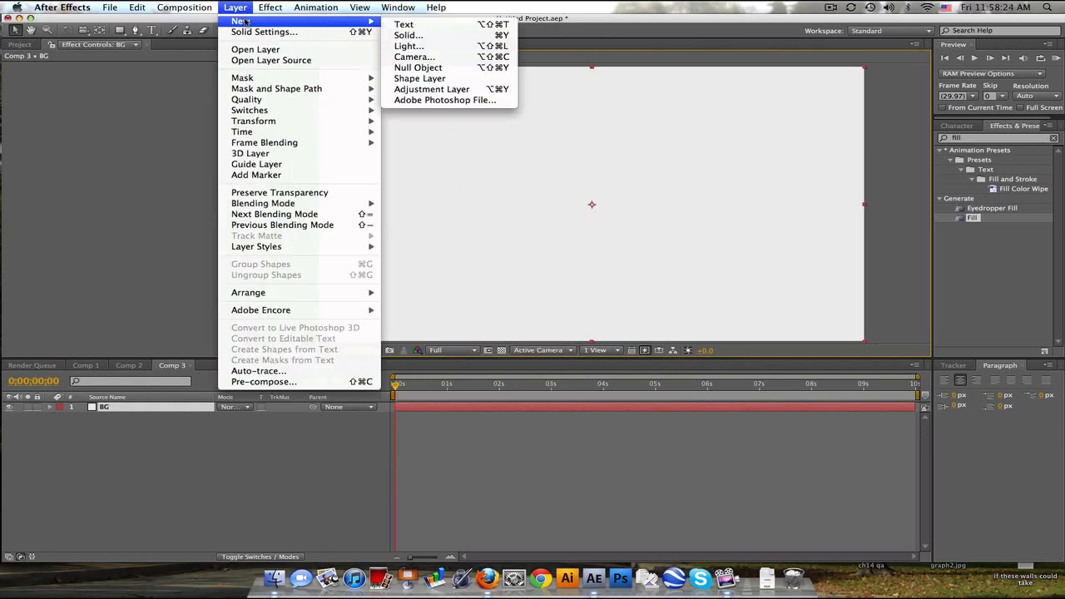
pyautogui.click(407, 35)
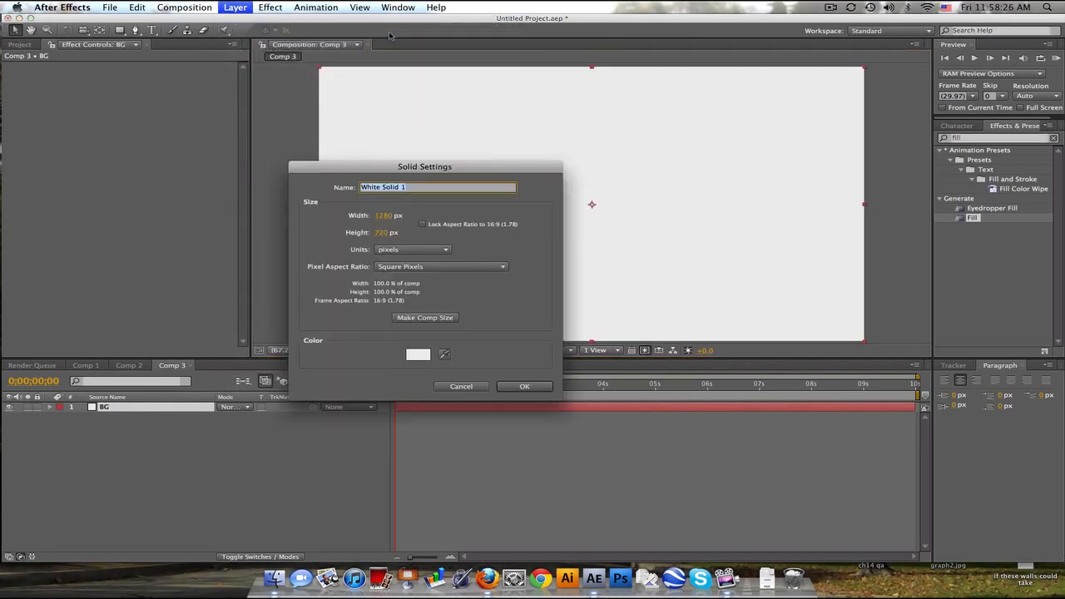
pyautogui.write('F')
pyautogui.click(418, 354)
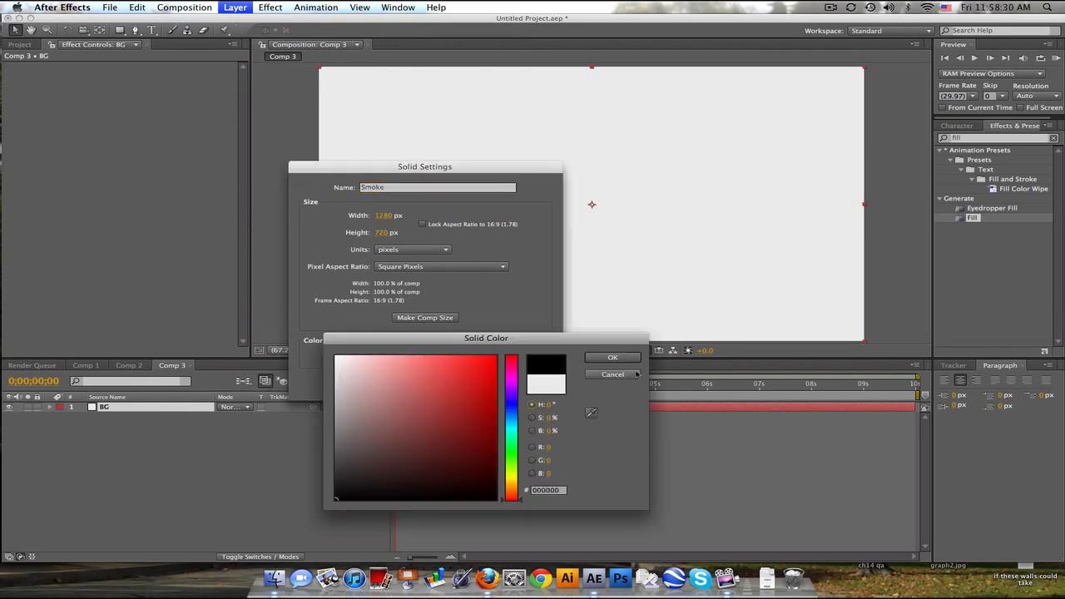
pyautogui.click(612, 357)
pyautogui.click(534, 387)
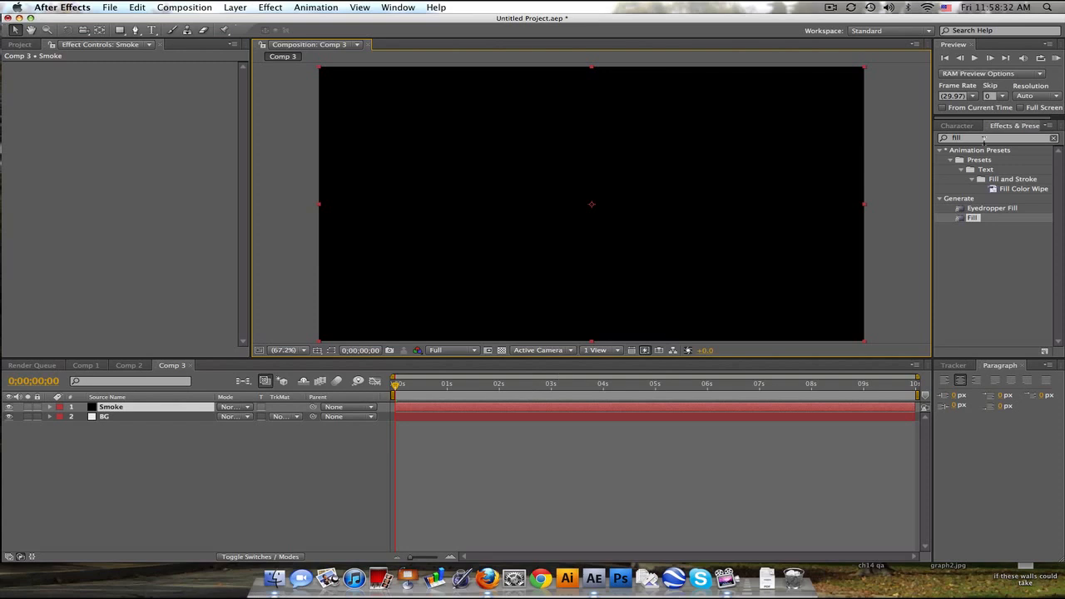
# Find the Trapcode Particular effect and apply it to the Smoke layer
pyautogui.moveTo(983, 139); pyautogui.dragTo(859, 135)
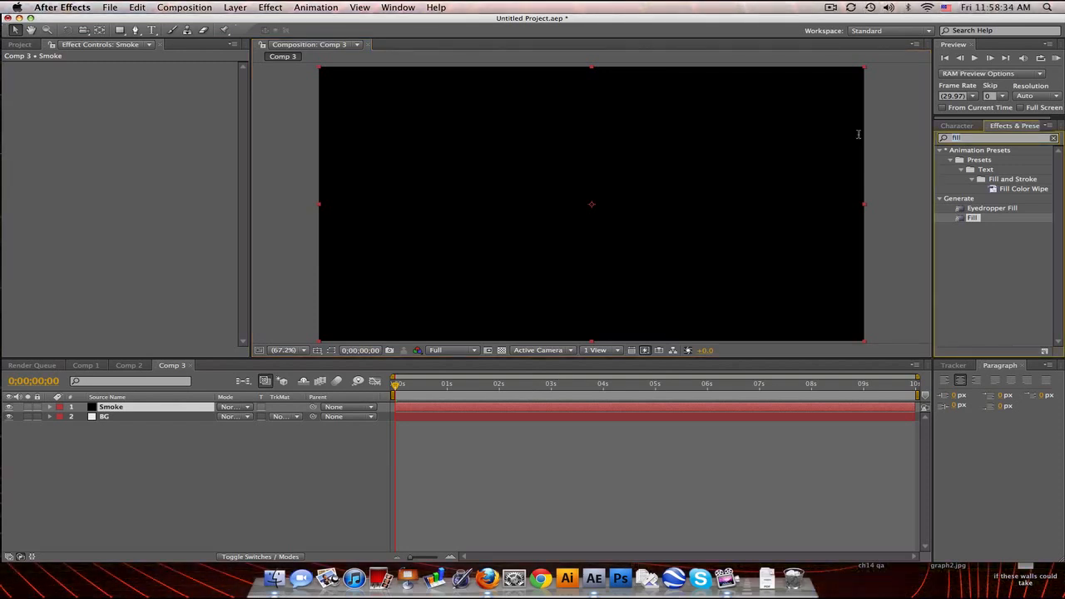
pyautogui.write('parti')
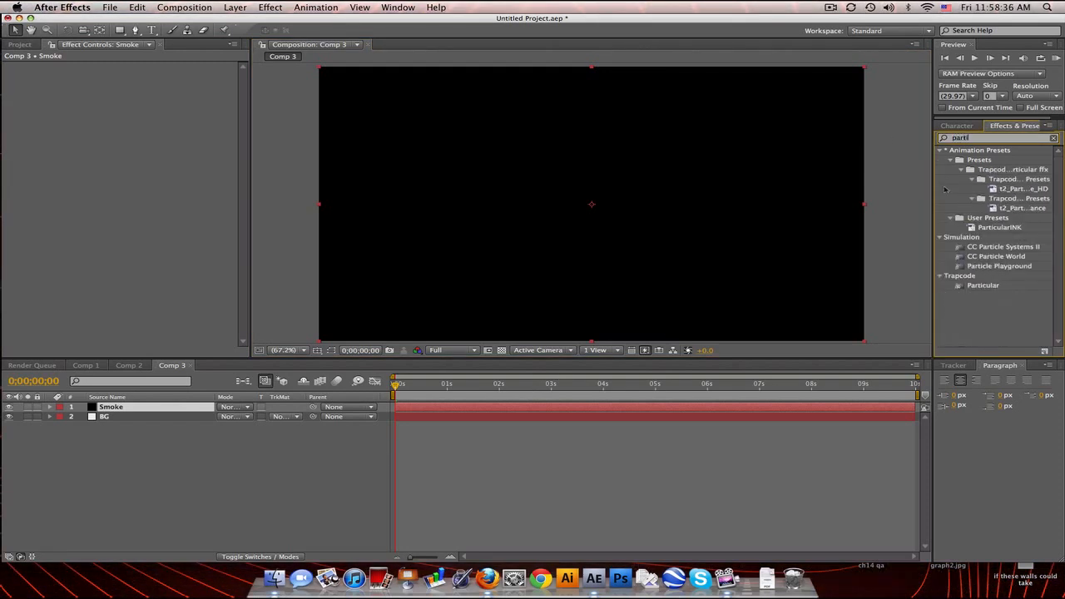
pyautogui.moveTo(990, 287); pyautogui.dragTo(174, 405)
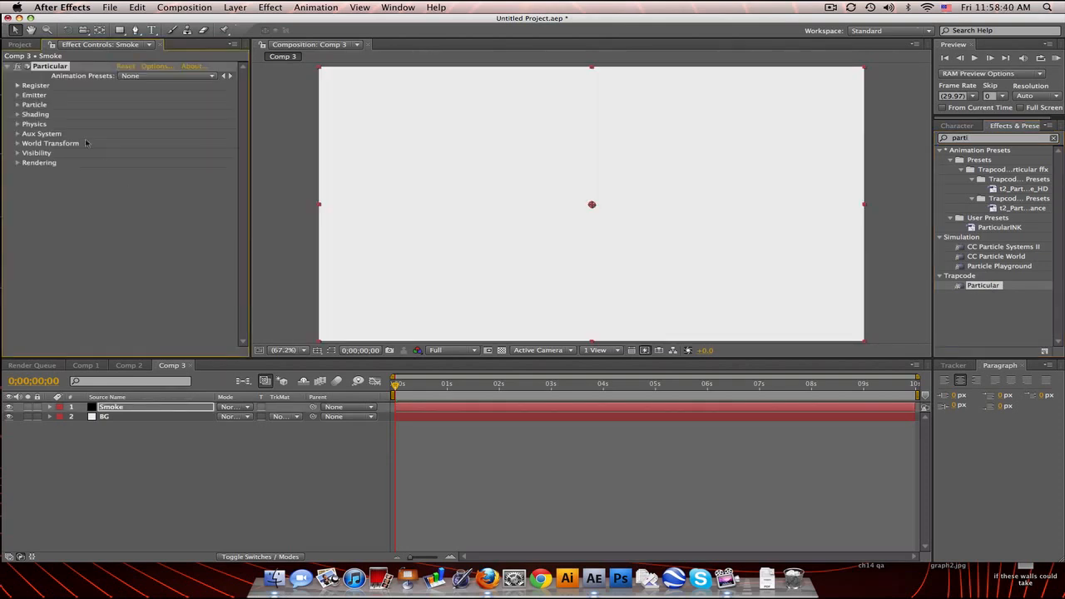
# Set the particle color of the Smoke layer's Particular effect to black, 000000
pyautogui.click(17, 104)
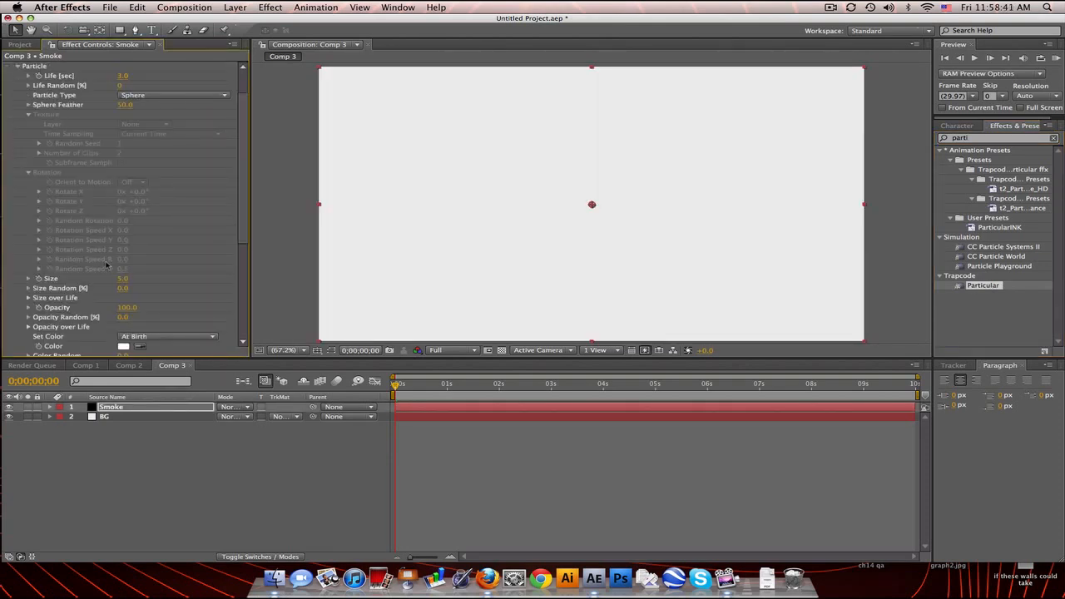
pyautogui.click(123, 346)
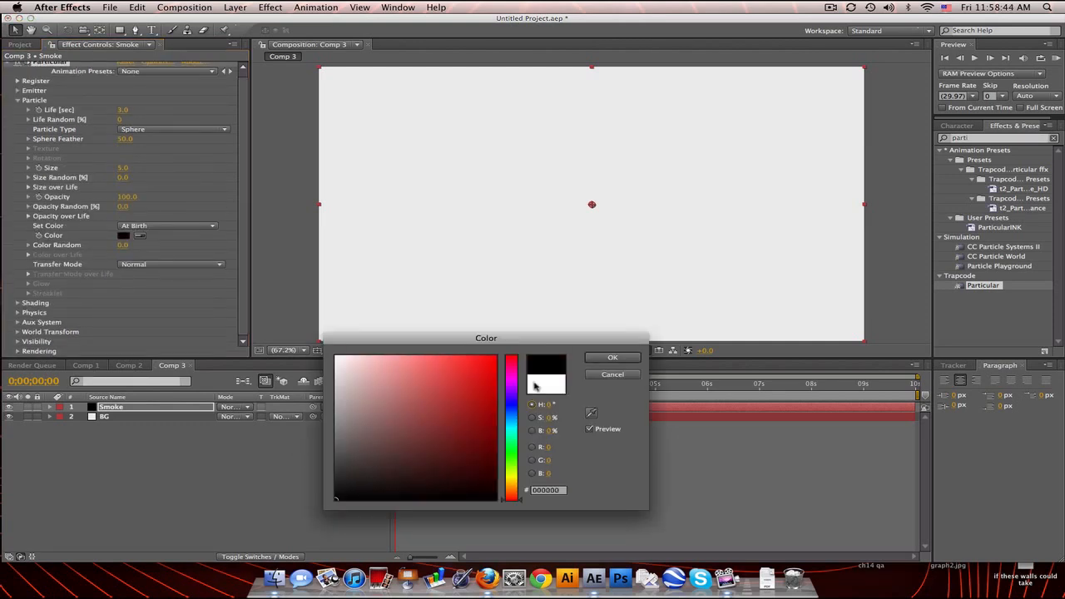
pyautogui.click(607, 358)
pyautogui.moveTo(244, 270); pyautogui.dragTo(245, 158)
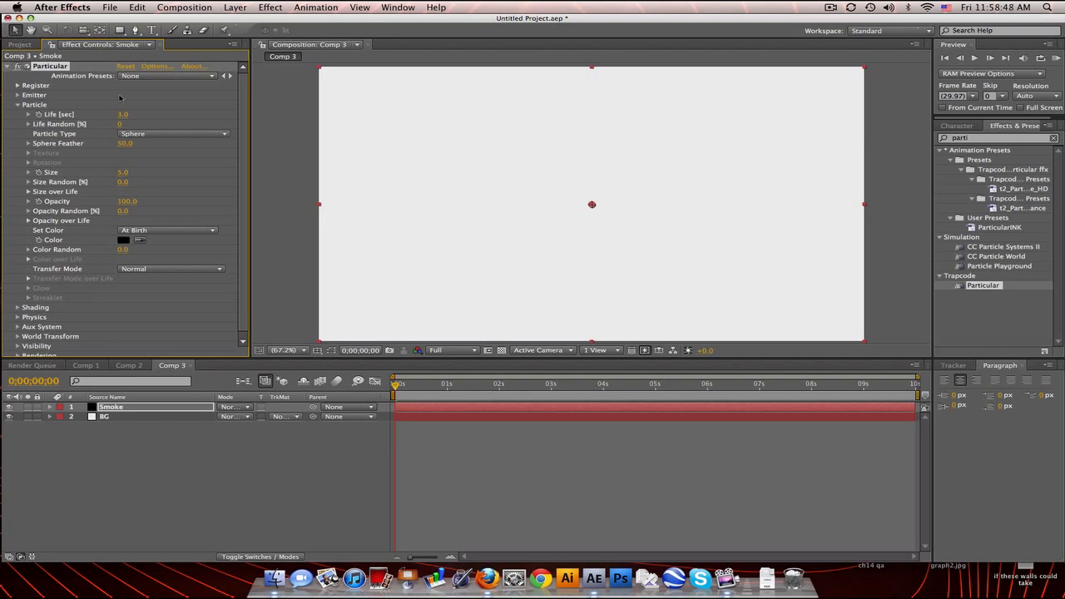
# Add a null object to the composition and rename it Wiggle Control
pyautogui.click(235, 7)
pyautogui.moveTo(333, 25)
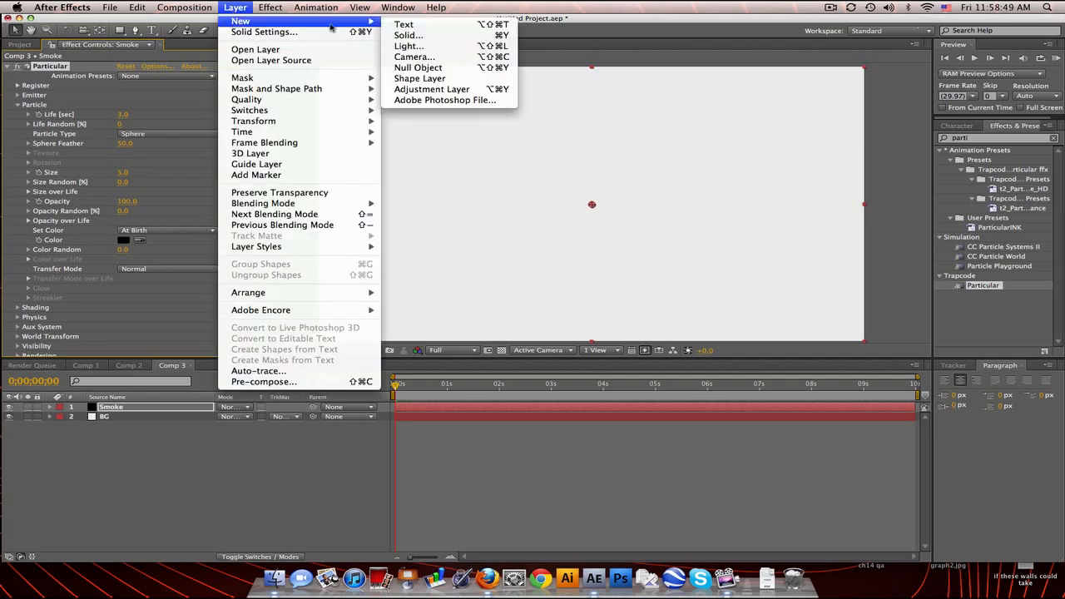
pyautogui.click(416, 68)
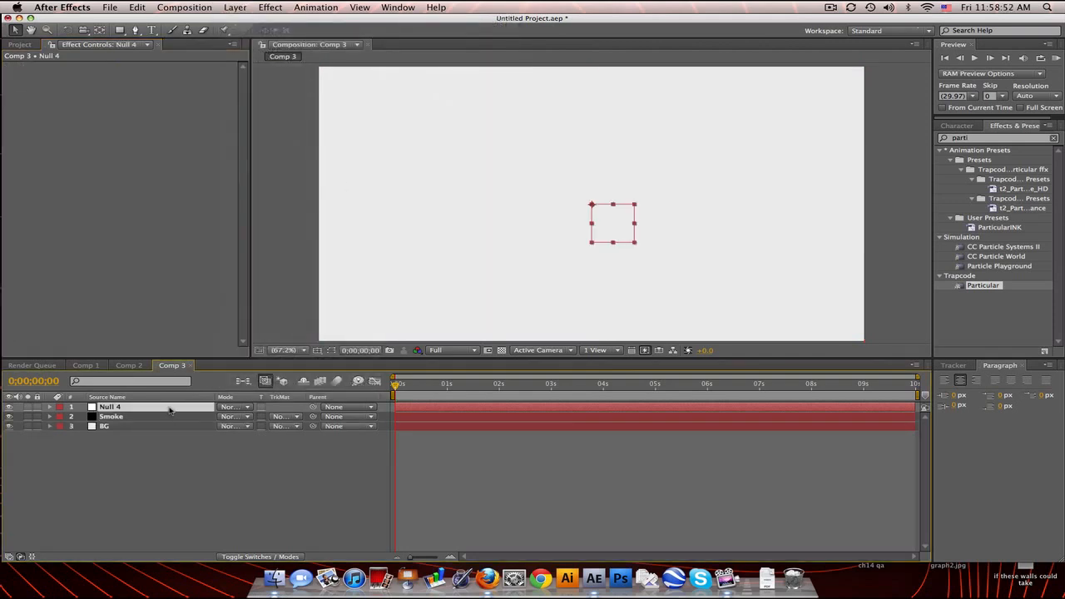
pyautogui.press('Return')
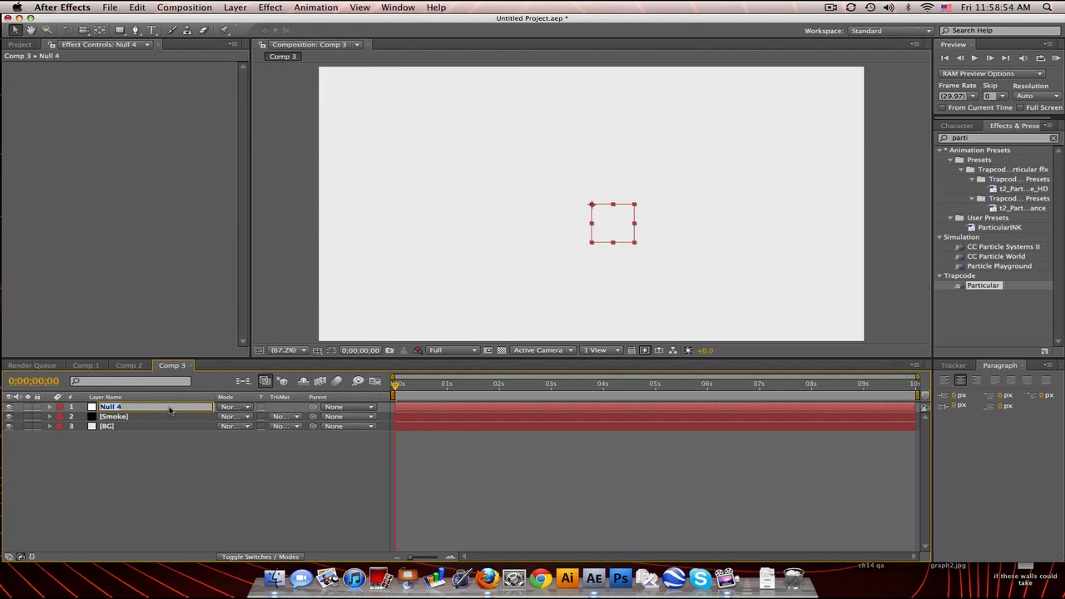
pyautogui.write('Wiggle Control')
pyautogui.press('Return')
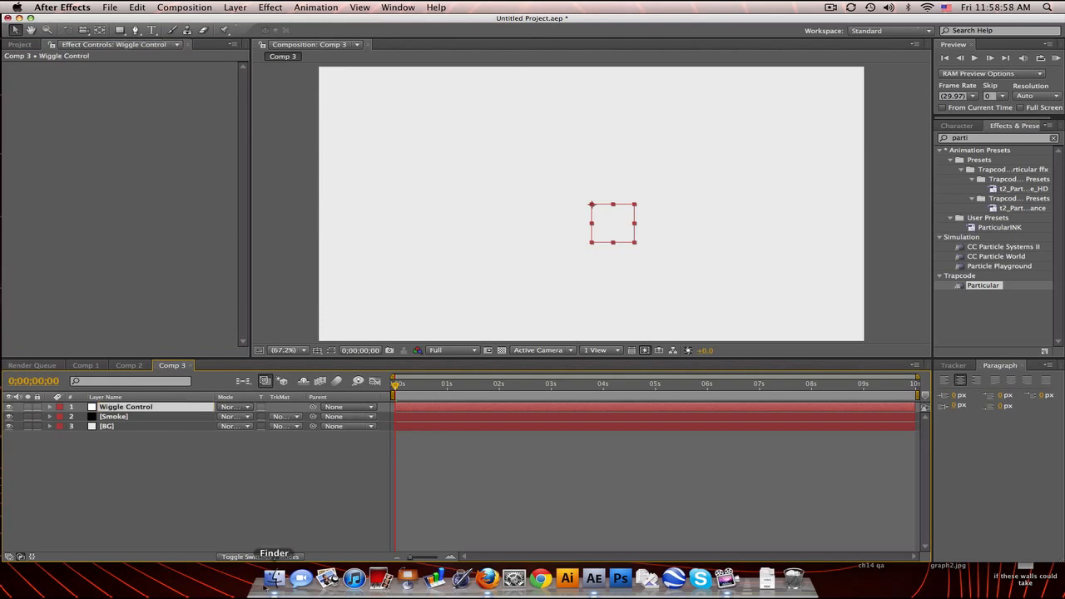
# Make the Wiggle Control null a 3D layer and separate its position into X, Y and Z dimensions
pyautogui.click(283, 557)
pyautogui.click(289, 407)
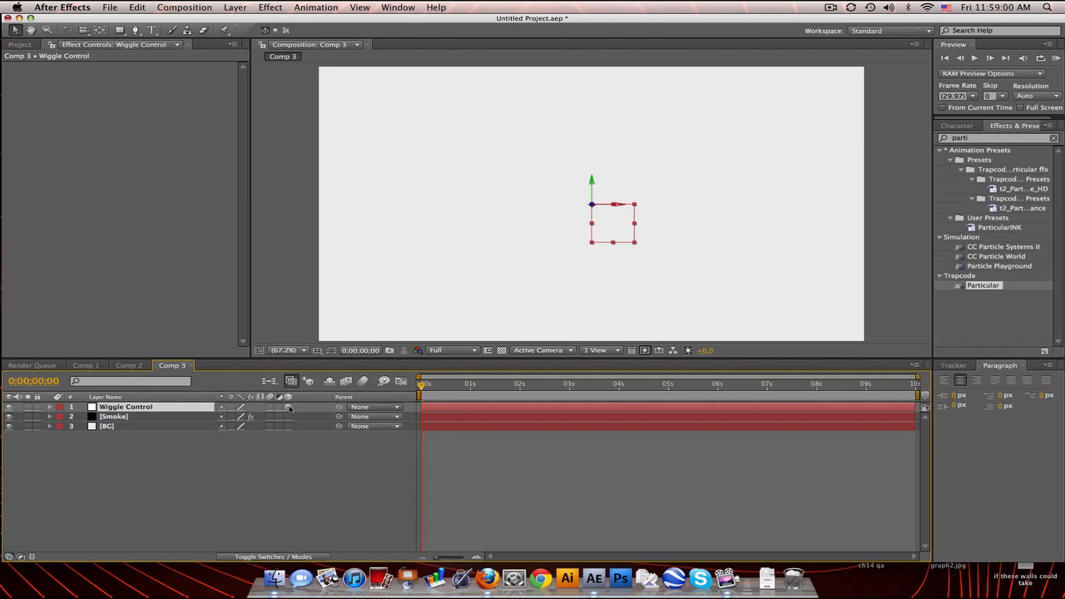
pyautogui.click(259, 556)
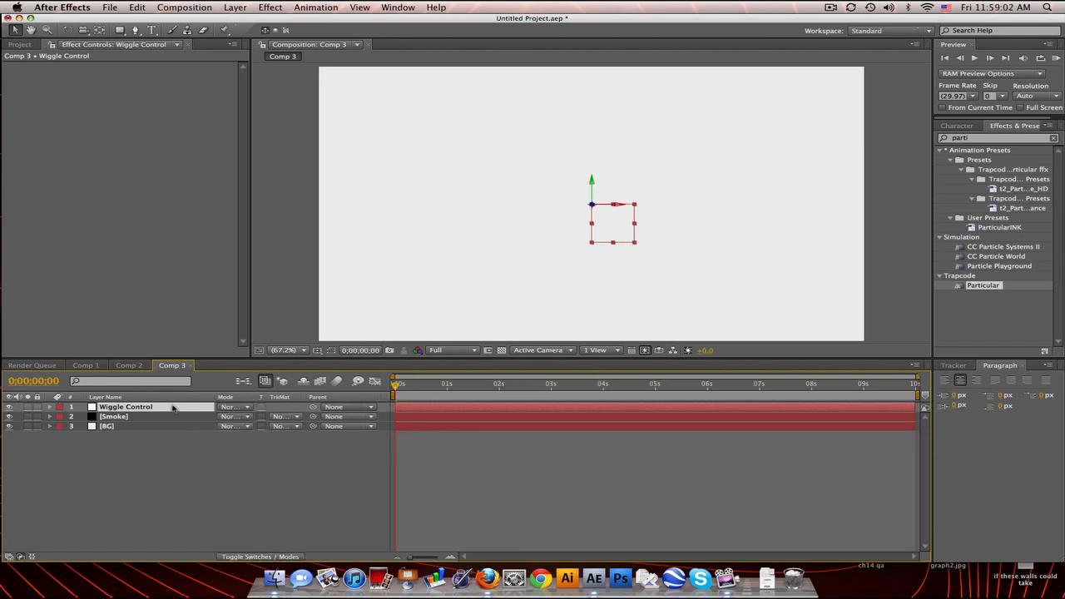
pyautogui.press('p')
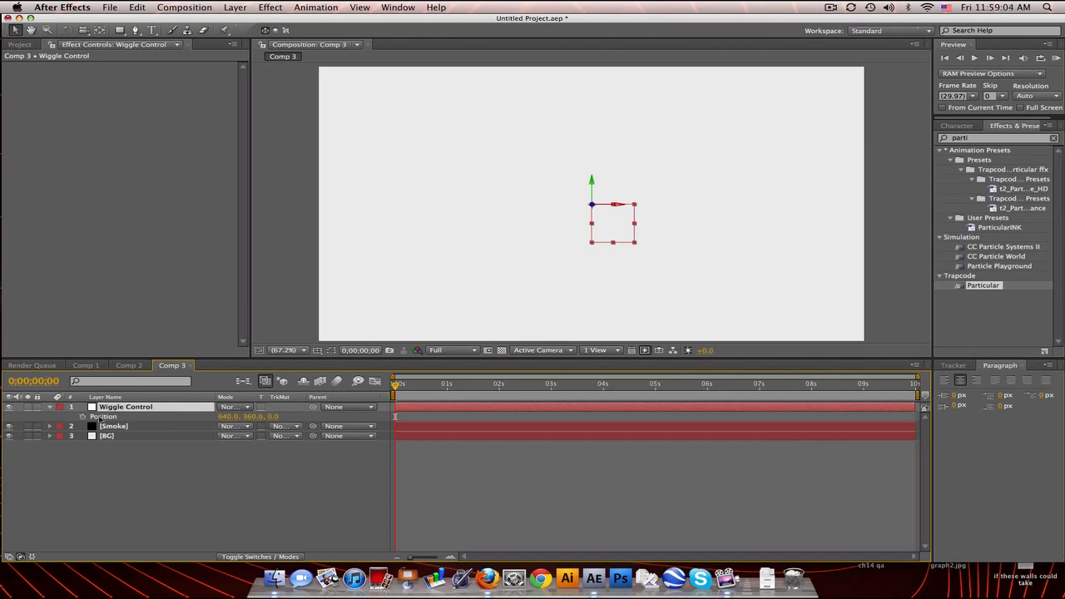
pyautogui.rightClick(120, 415)
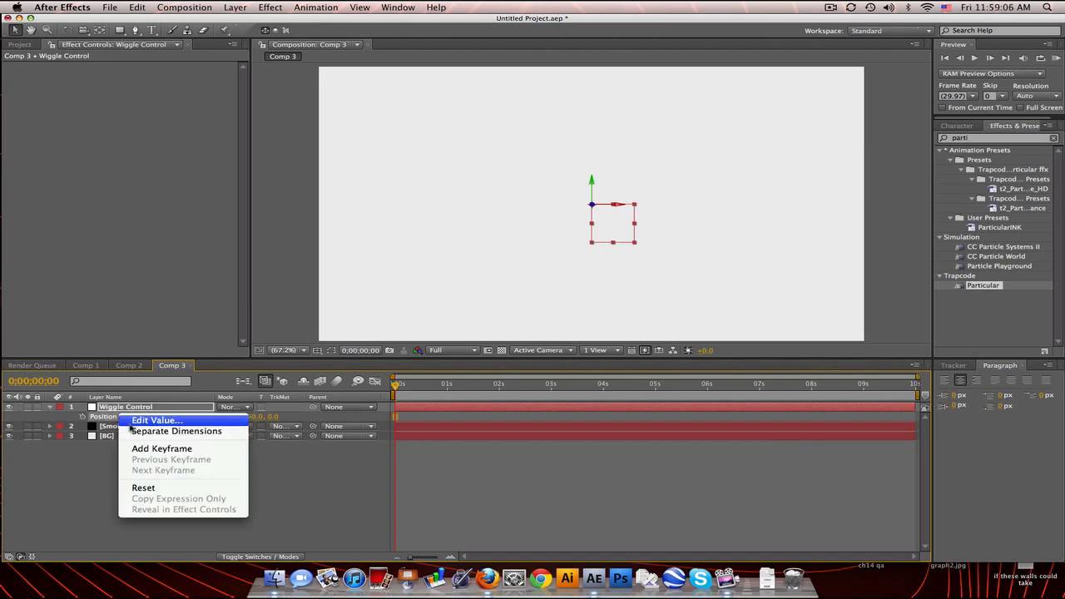
pyautogui.click(135, 431)
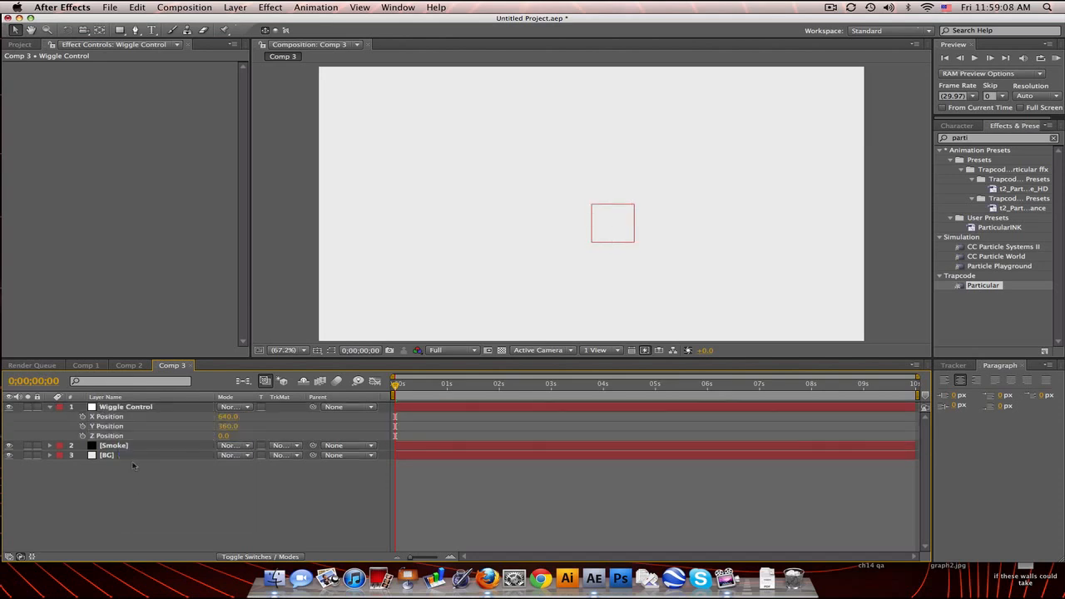
# Hide the Wiggle Control null and reveal the Smoke layer's Particular Emitter properties in an enlarged timeline
pyautogui.click(135, 448)
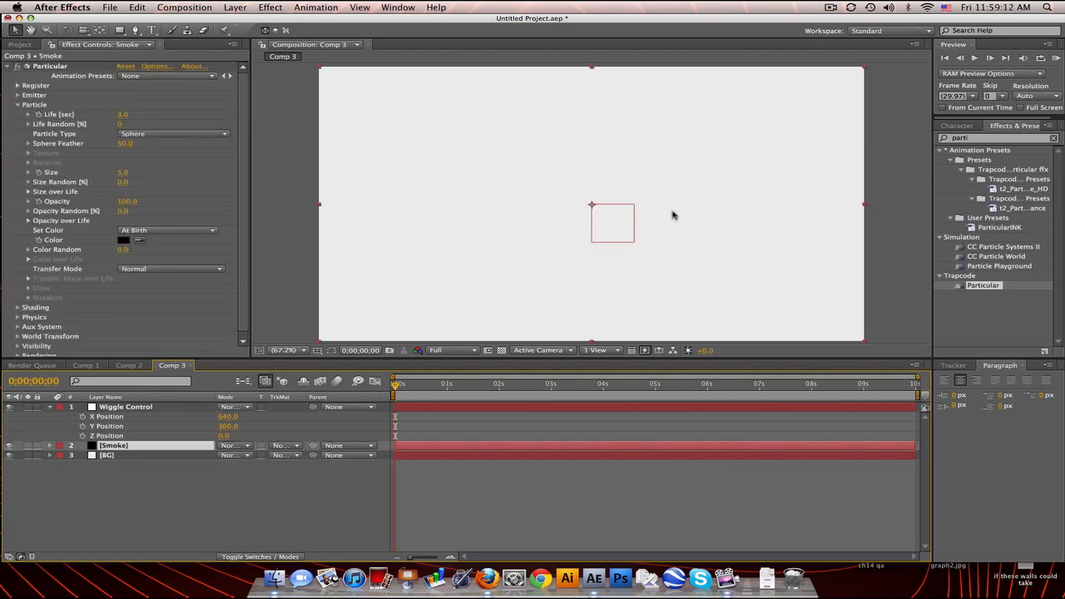
pyautogui.click(10, 407)
pyautogui.click(50, 446)
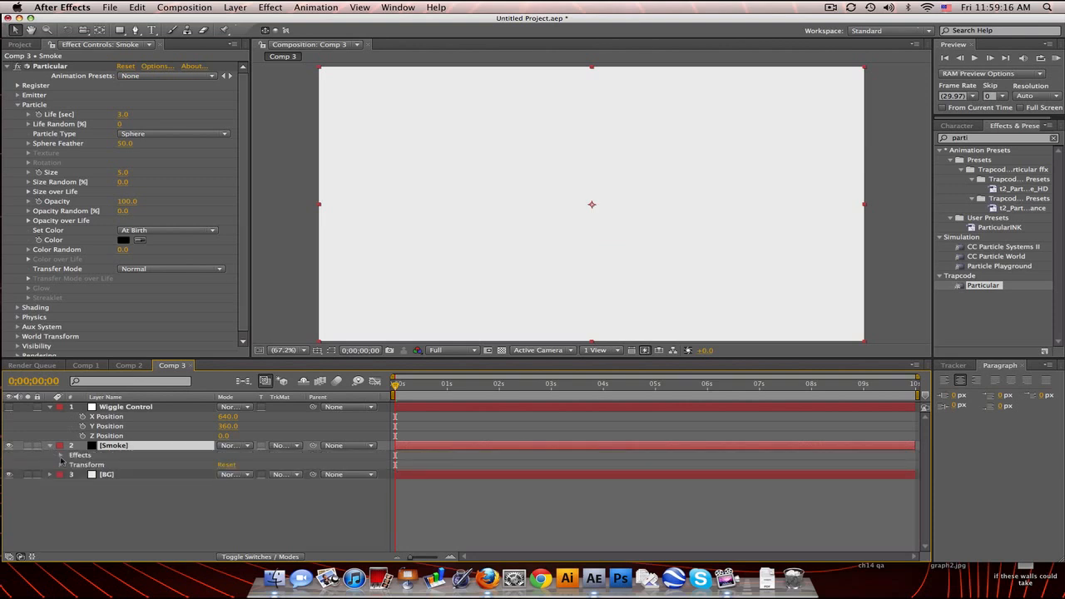
pyautogui.click(61, 456)
pyautogui.click(72, 465)
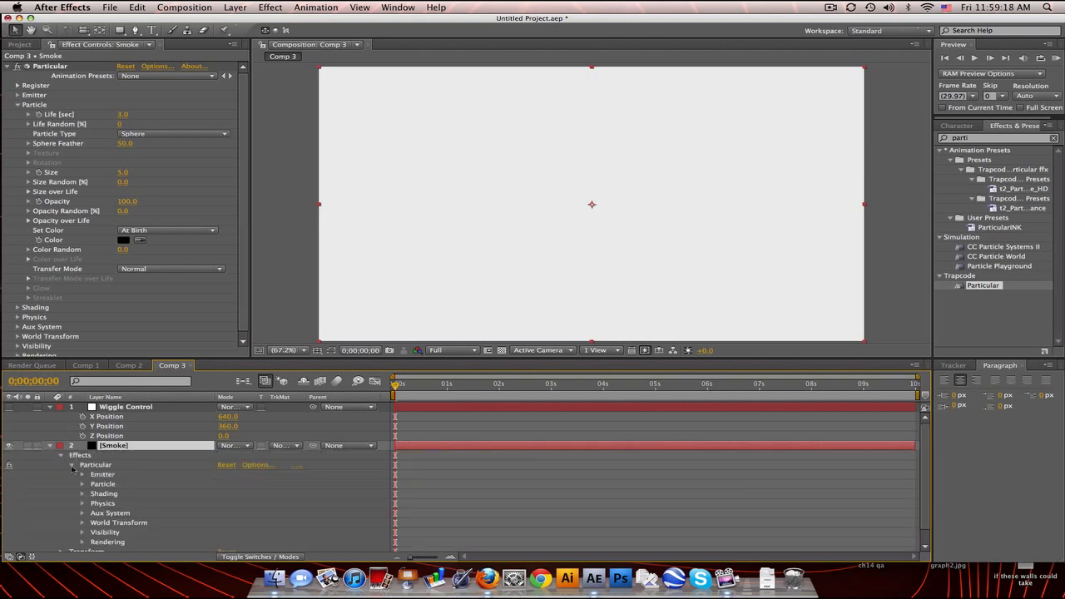
pyautogui.click(82, 474)
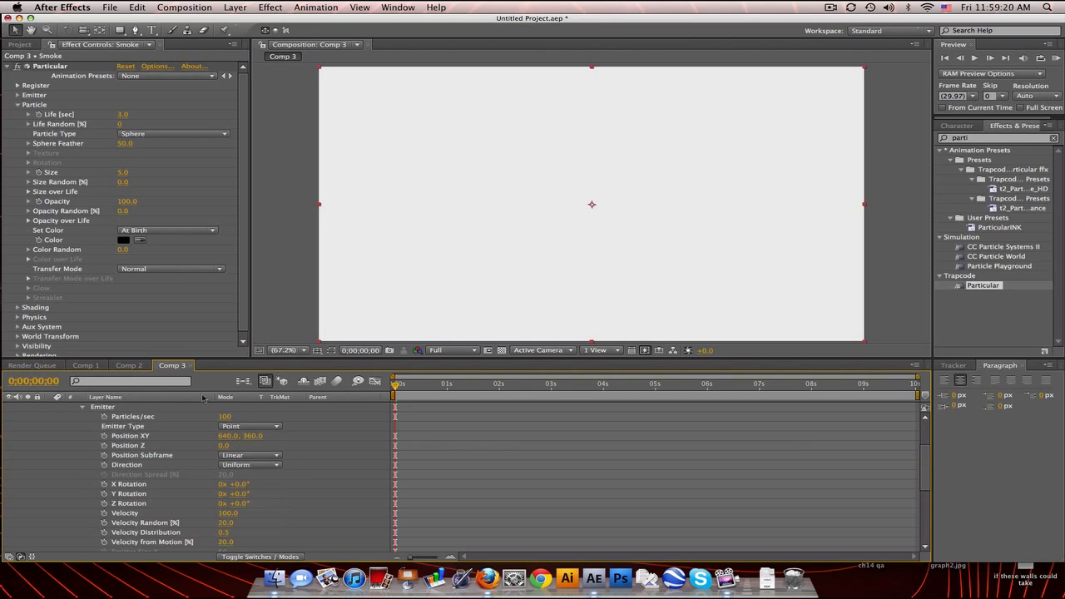
pyautogui.moveTo(348, 356); pyautogui.dragTo(359, 179)
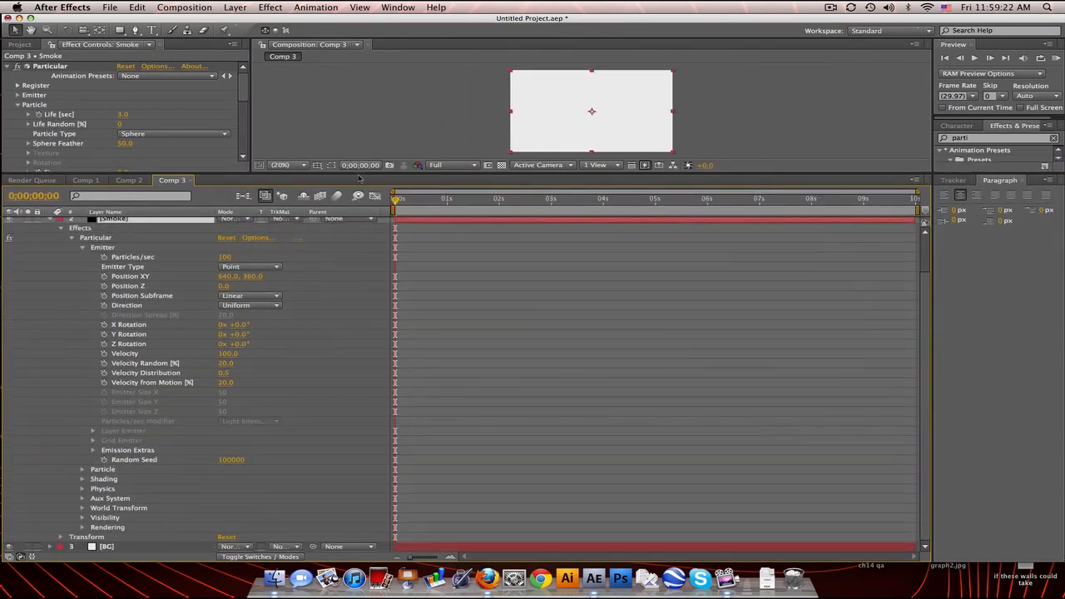
pyautogui.scroll(2, 925, 333)
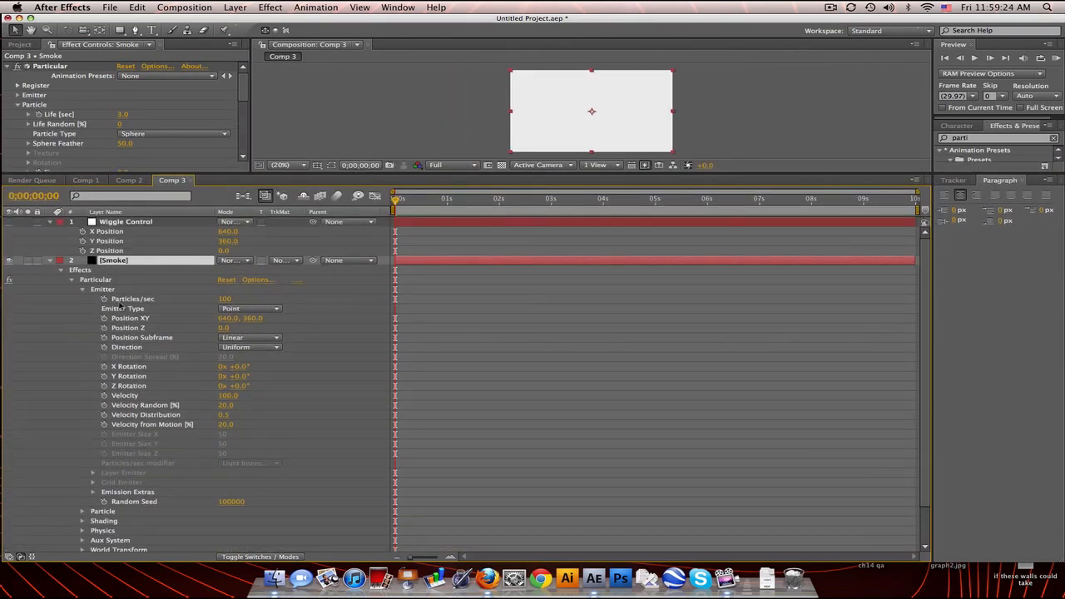
# Add a Position XY expression to the Particular emitter that links it to the Wiggle Control null's X Position and Y Position as an array
pyautogui.click(122, 317)
pyautogui.click(105, 318)
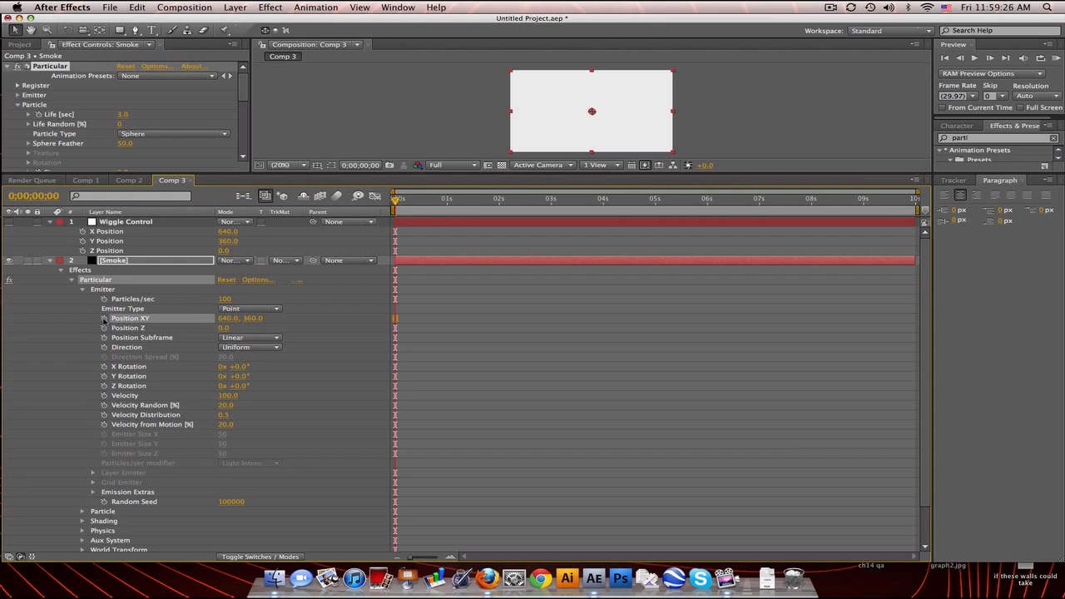
pyautogui.keyDown('alt'); pyautogui.click(105, 319); pyautogui.keyUp('alt')
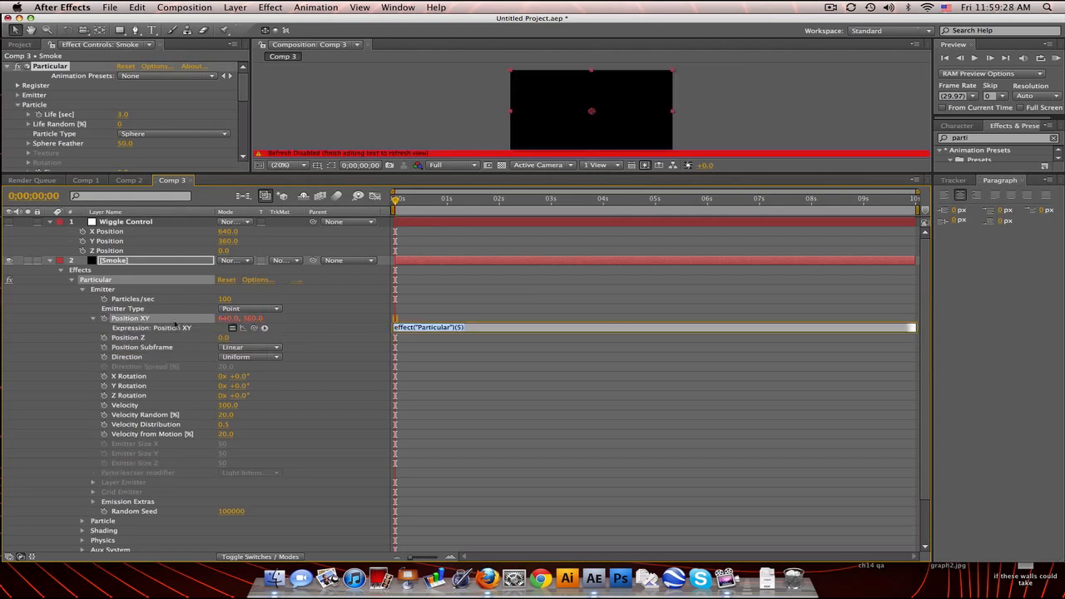
pyautogui.press('BackSpace')
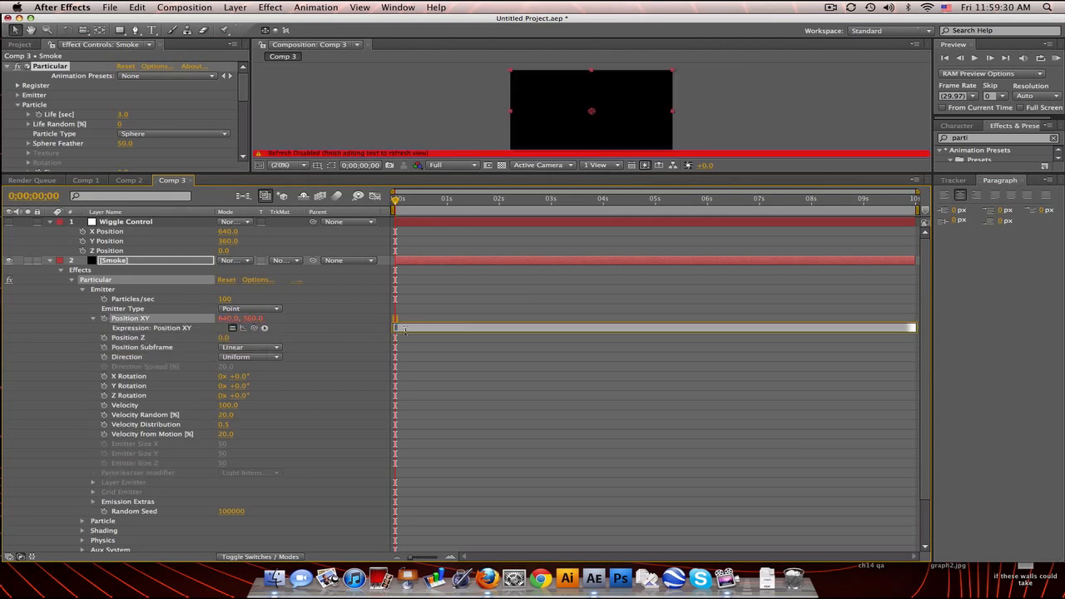
pyautogui.moveTo(254, 328); pyautogui.dragTo(96, 233)
pyautogui.write(',')
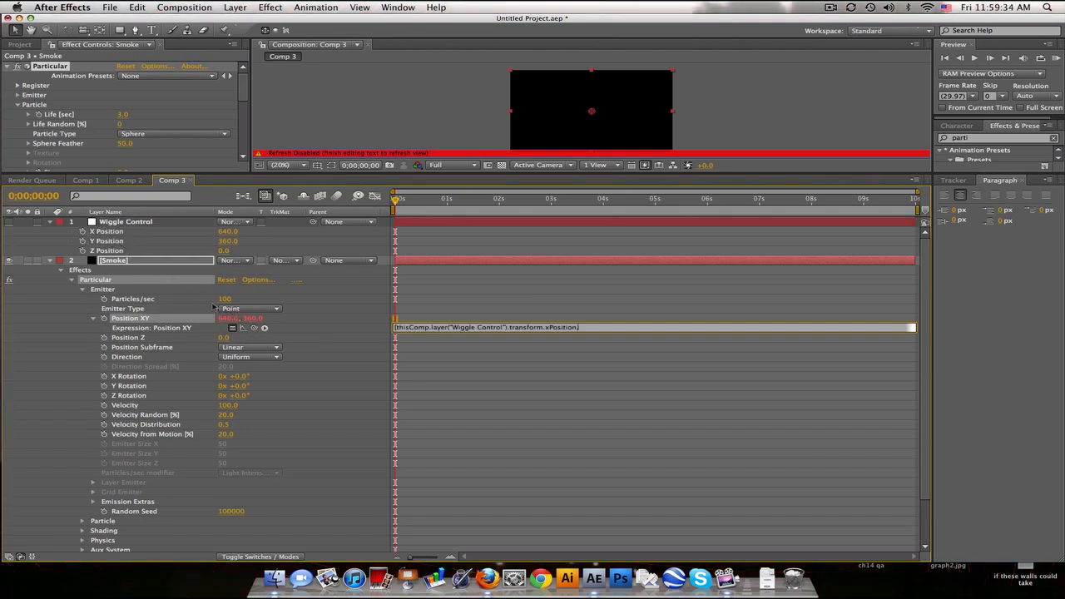
pyautogui.moveTo(254, 328); pyautogui.dragTo(111, 243)
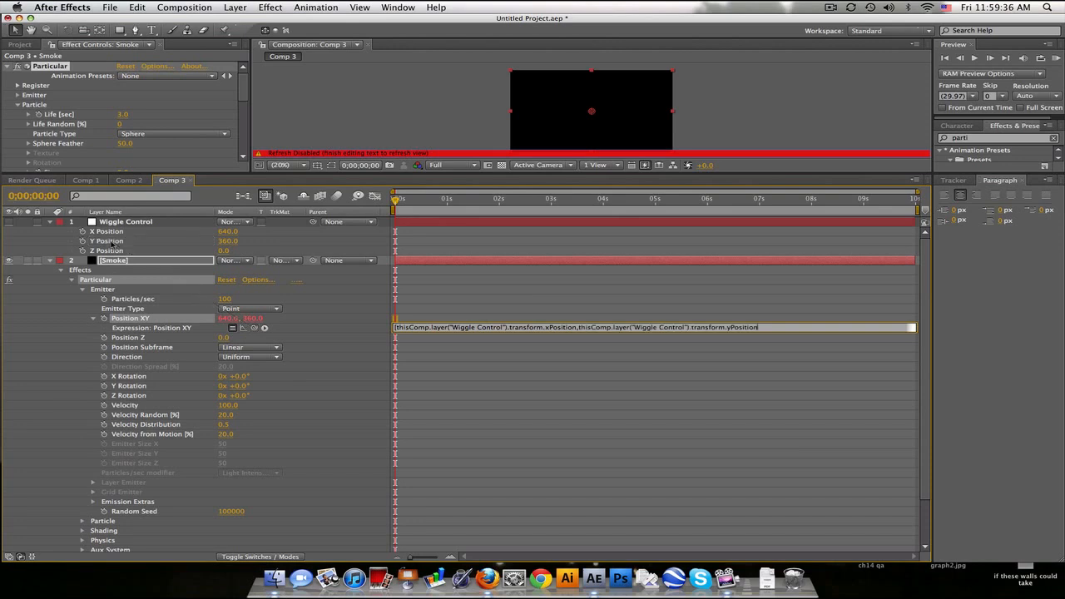
pyautogui.click(422, 313)
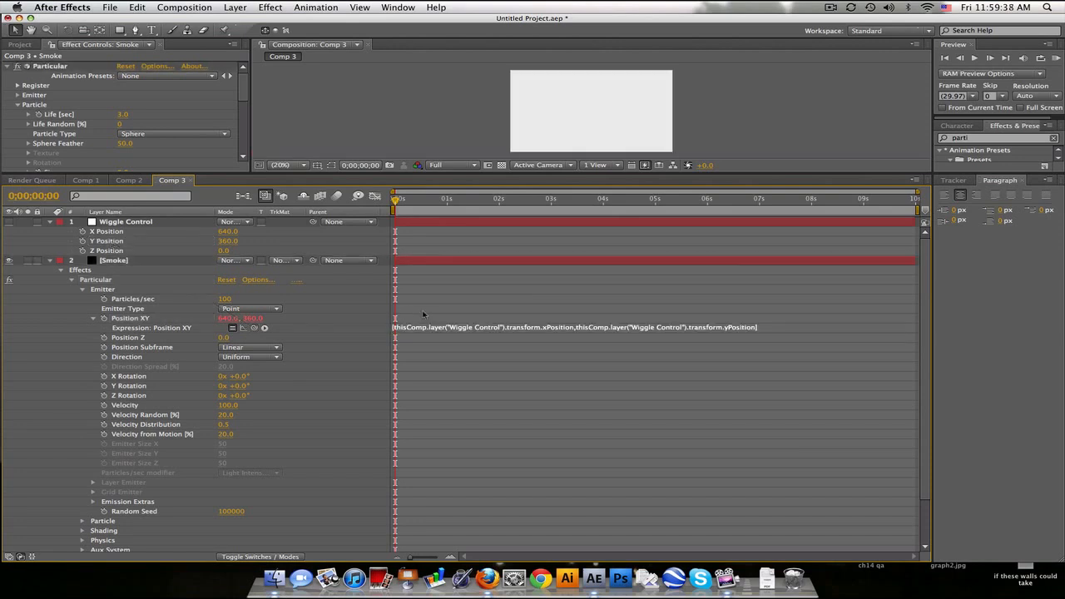
# Link the Particular emitter's Position Z to the Wiggle Control null's Z Position with an expression
pyautogui.keyDown('alt'); pyautogui.click(105, 338); pyautogui.keyUp('alt')
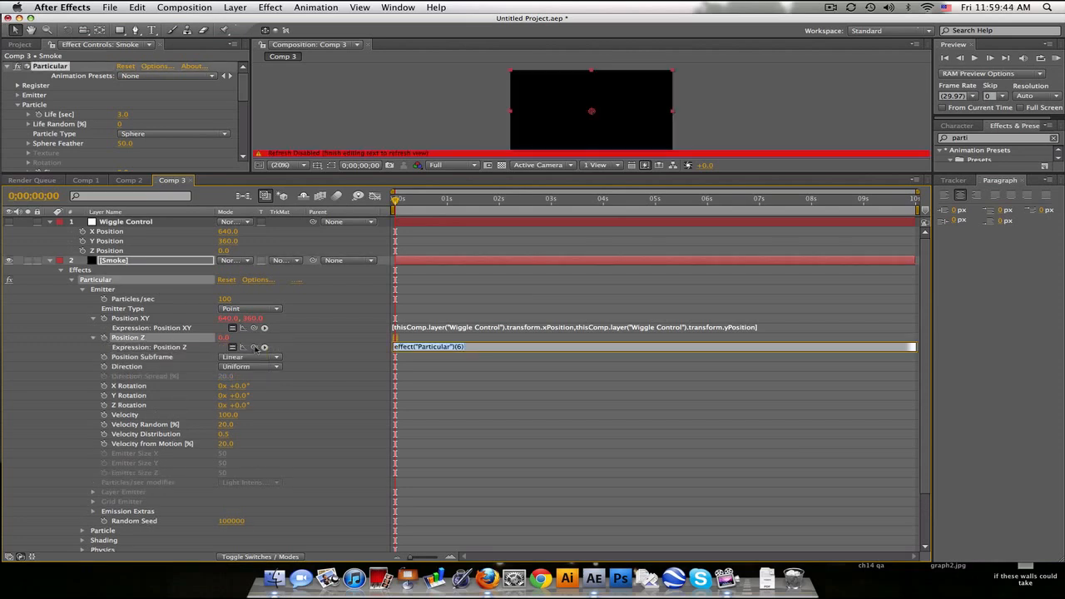
pyautogui.moveTo(253, 347); pyautogui.dragTo(139, 252)
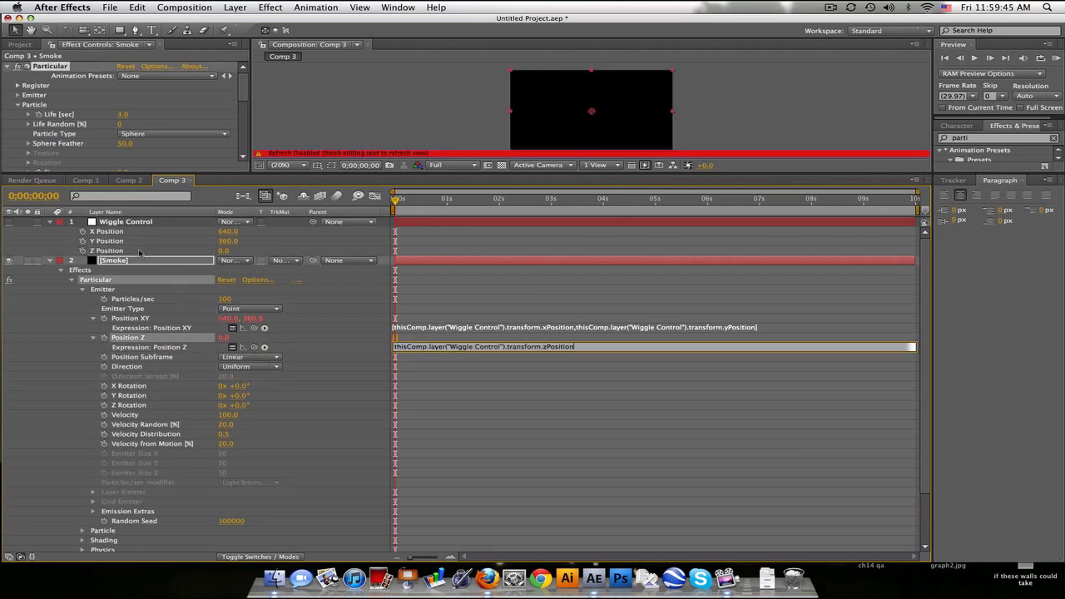
pyautogui.click(447, 312)
# Collapse the Smoke layer's properties, select the layer, and enlarge the effect settings and composition view
pyautogui.moveTo(447, 174); pyautogui.dragTo(382, 298)
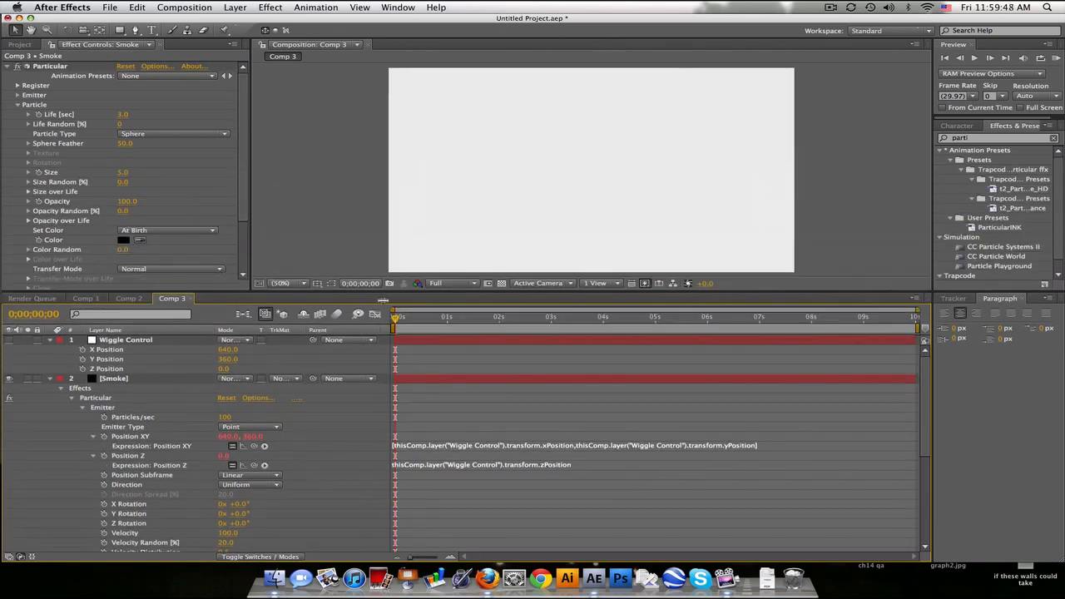
pyautogui.click(50, 380)
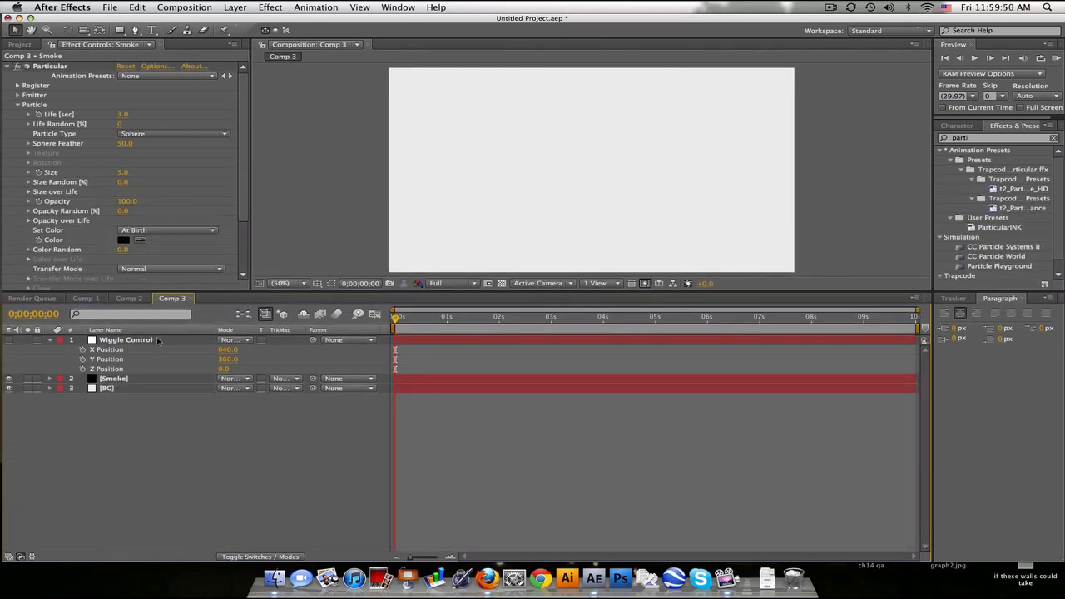
pyautogui.click(156, 340)
pyautogui.click(151, 379)
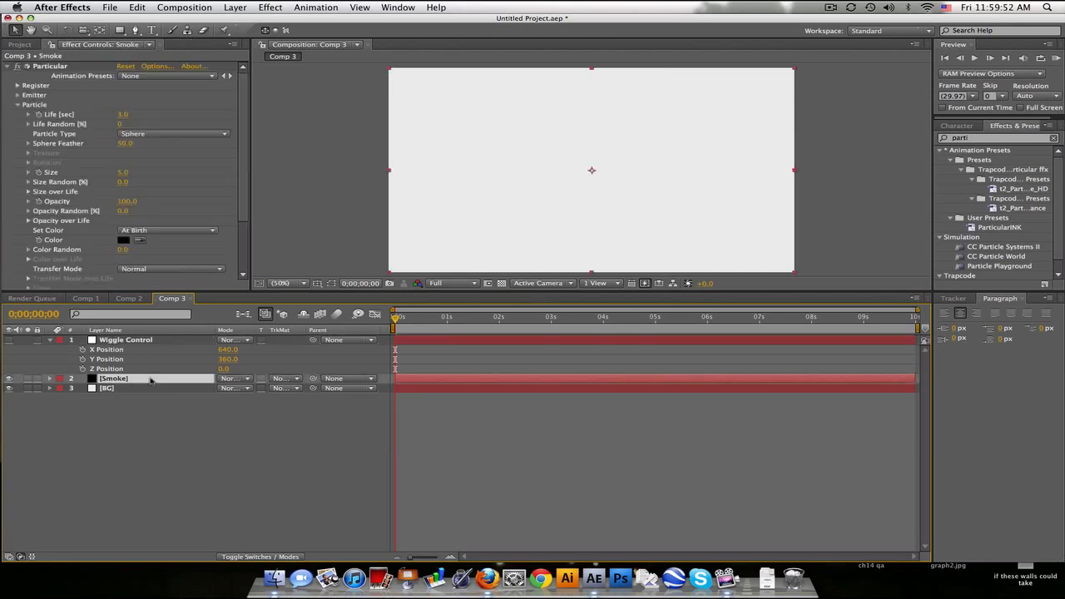
pyautogui.moveTo(315, 294); pyautogui.dragTo(254, 381)
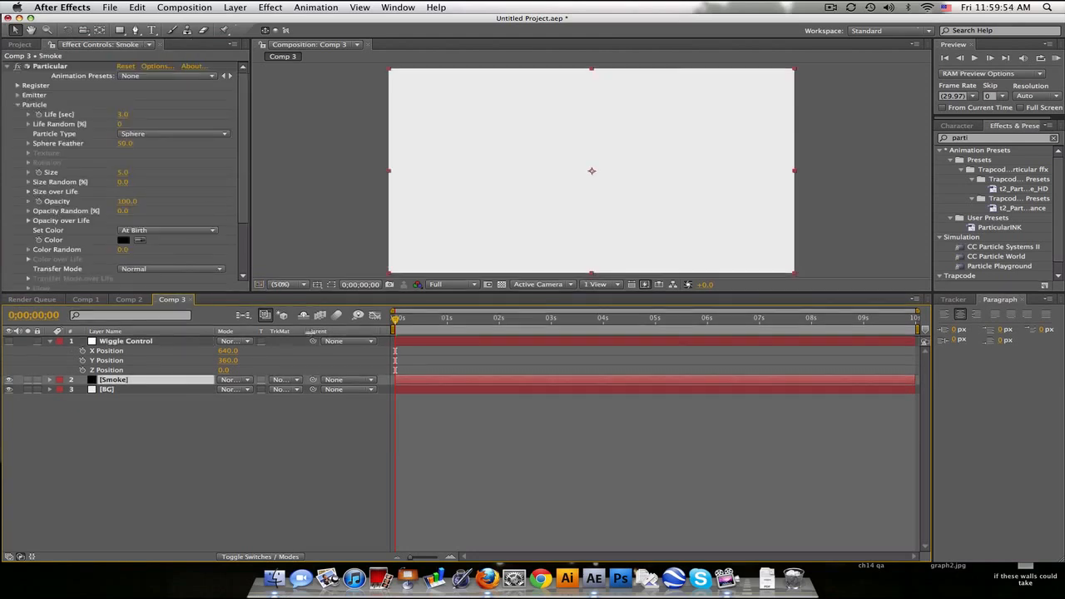
pyautogui.moveTo(256, 341); pyautogui.dragTo(286, 341)
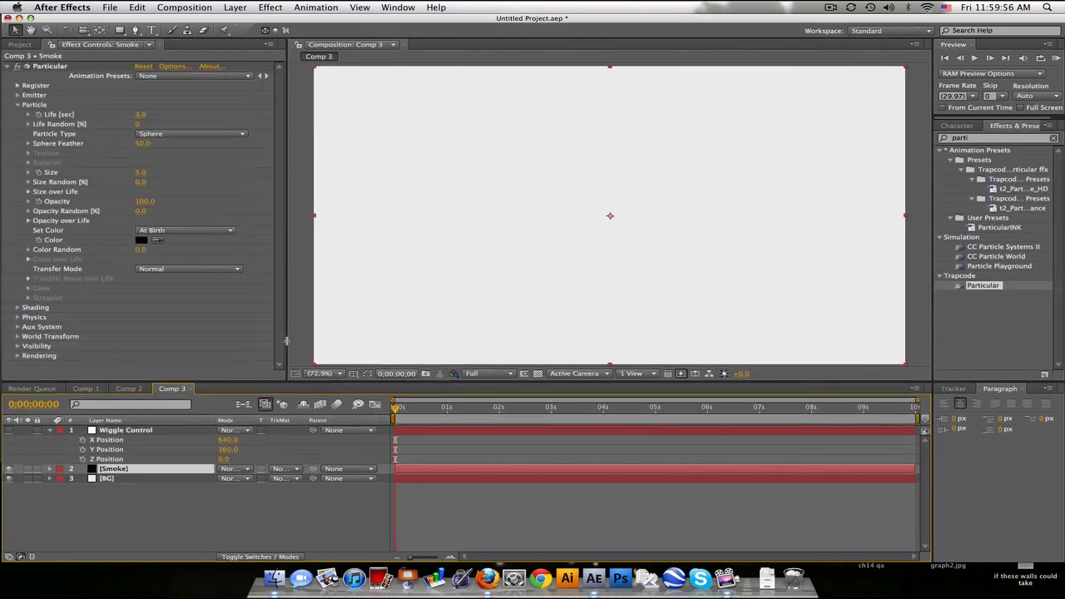
# Set the emitter's Particles/sec to 20000 and its Pre Run to 100
pyautogui.click(18, 97)
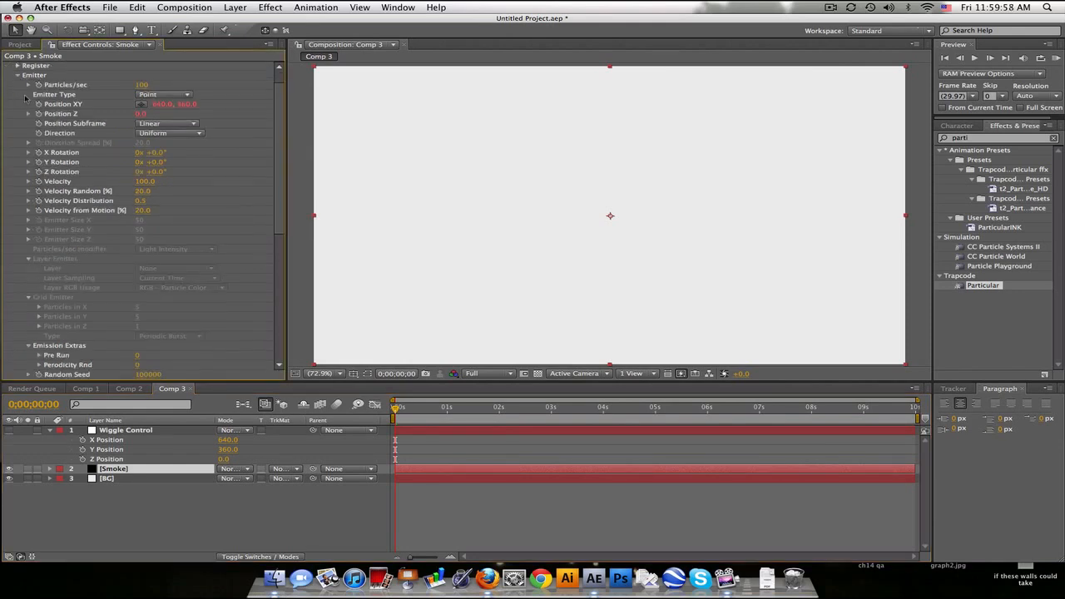
pyautogui.scroll(-1, 24, 99)
pyautogui.click(145, 85)
pyautogui.write('200')
pyautogui.press('Return')
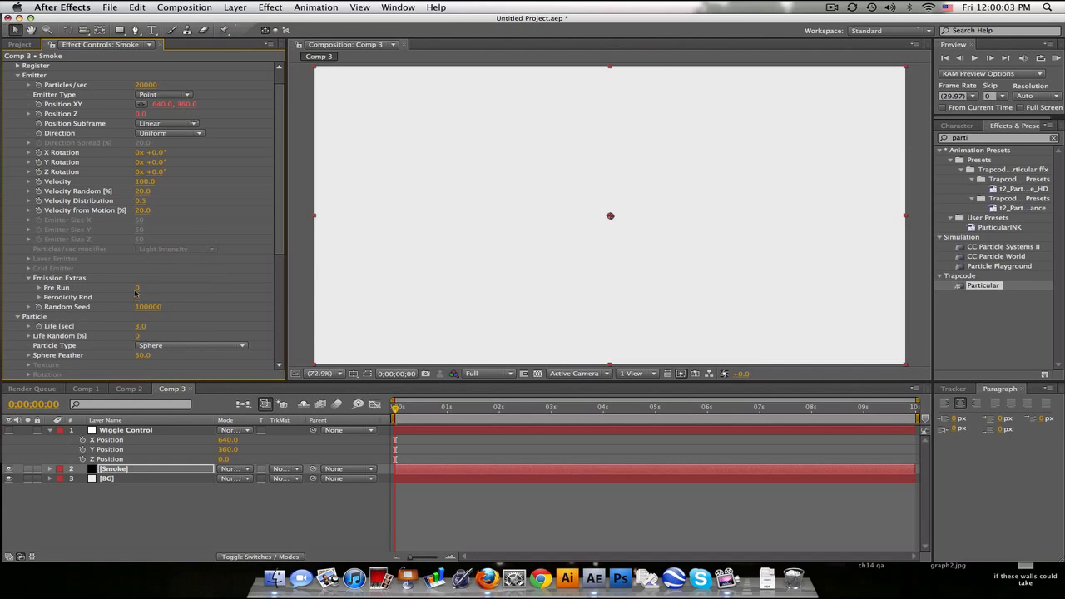
pyautogui.moveTo(137, 289); pyautogui.dragTo(223, 286)
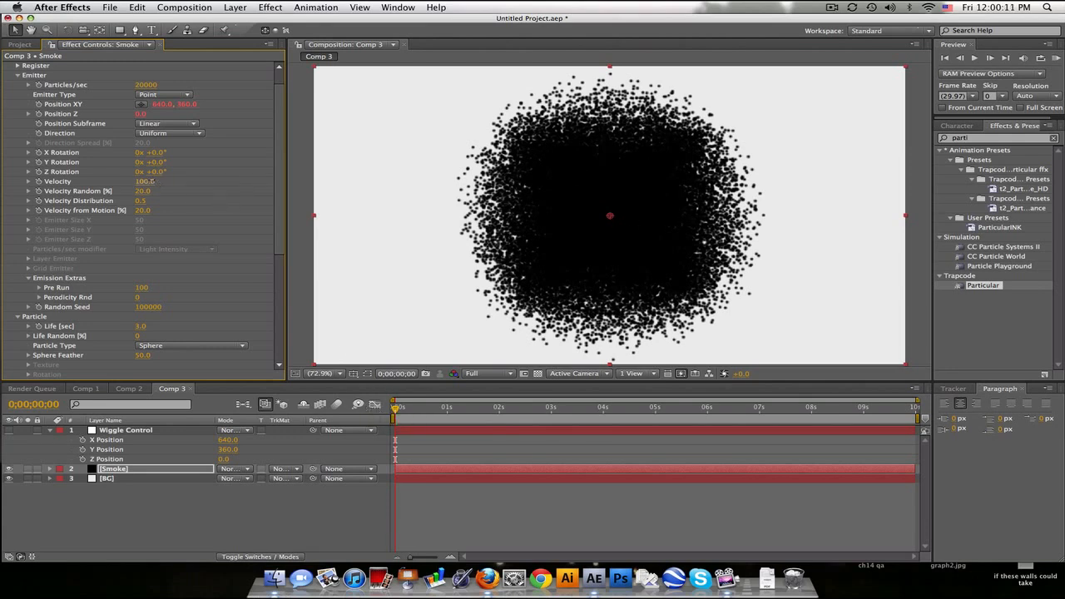
# Set the emitter's Velocity to 25
pyautogui.click(142, 182)
pyautogui.write('25')
pyautogui.press('Return')
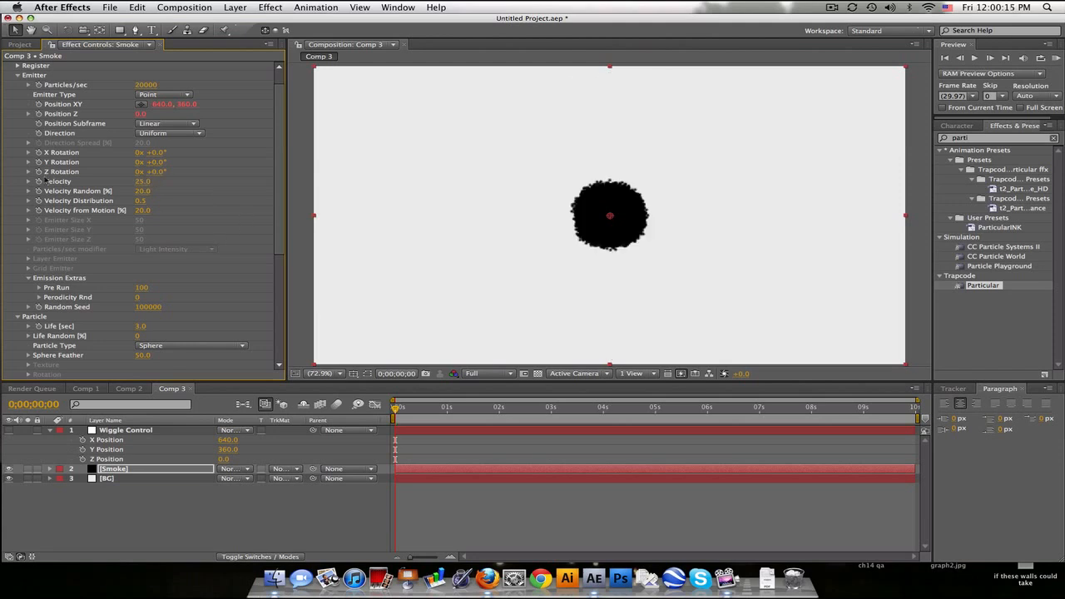
# Add the expression wiggle(3,25) to the emitter's Velocity and check the particles at 0;00;01;25
pyautogui.keyDown('alt'); pyautogui.click(38, 182); pyautogui.keyUp('alt')
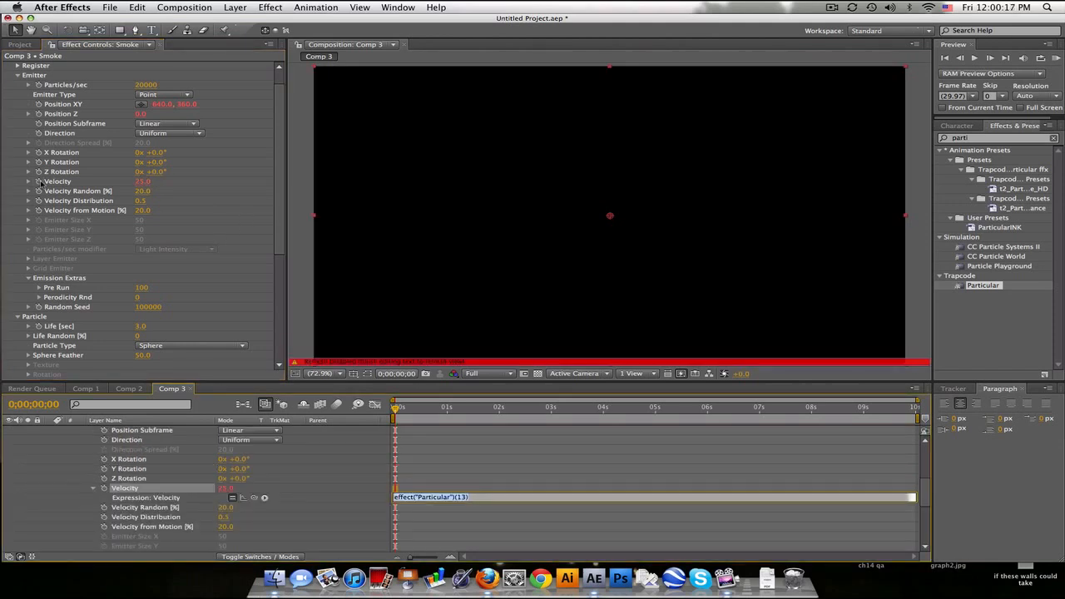
pyautogui.write('wiggl')
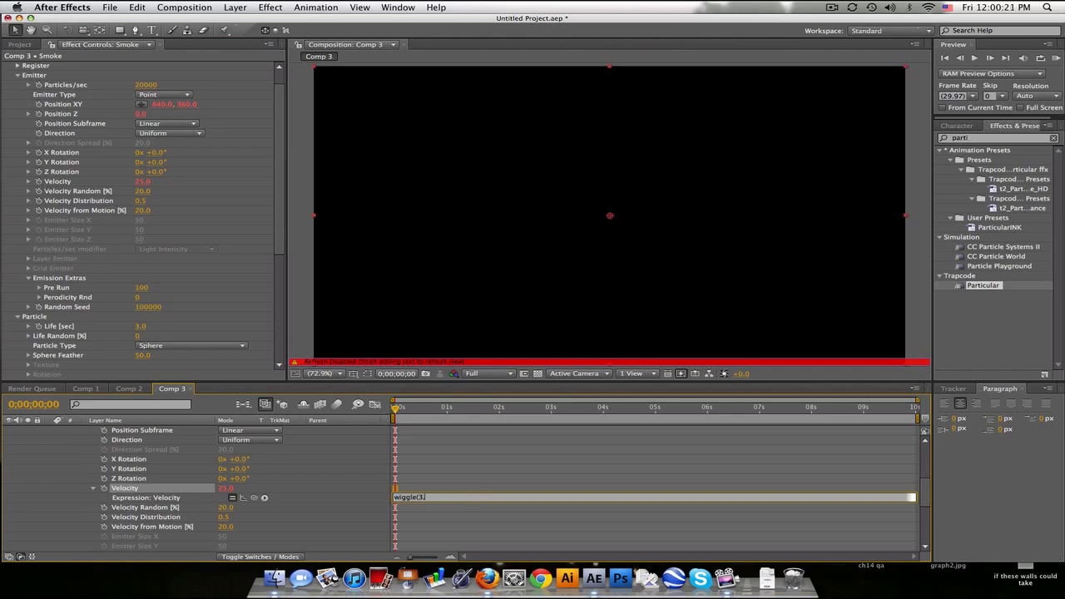
pyautogui.write('e(3,25')
pyautogui.click(455, 490)
pyautogui.moveTo(396, 407); pyautogui.dragTo(491, 409)
pyautogui.scroll(5, 898, 472)
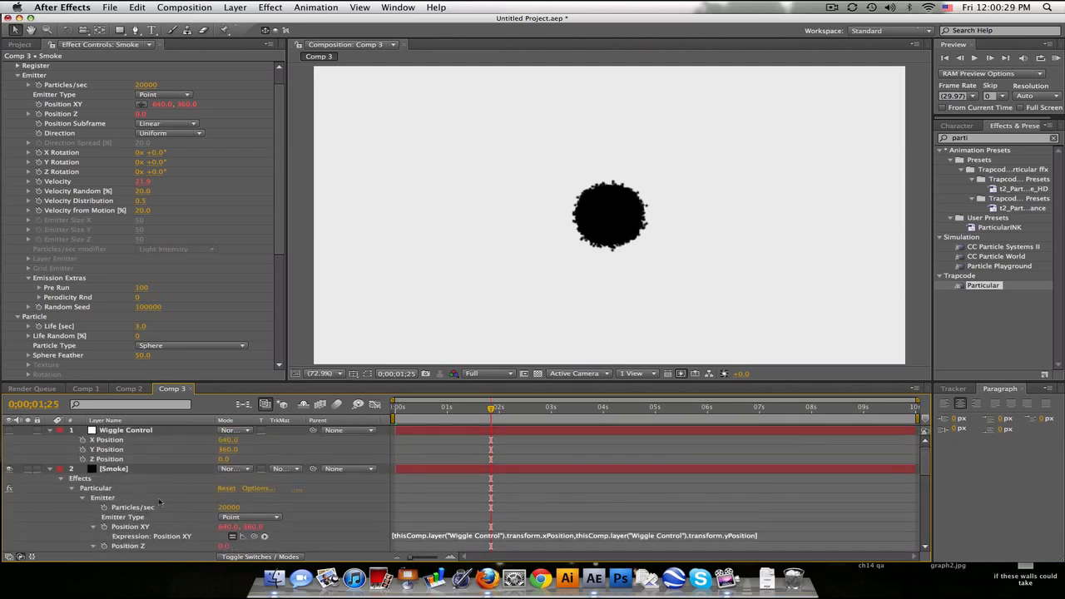
# Set the emitter's Velocity from Motion to 25%
pyautogui.click(145, 211)
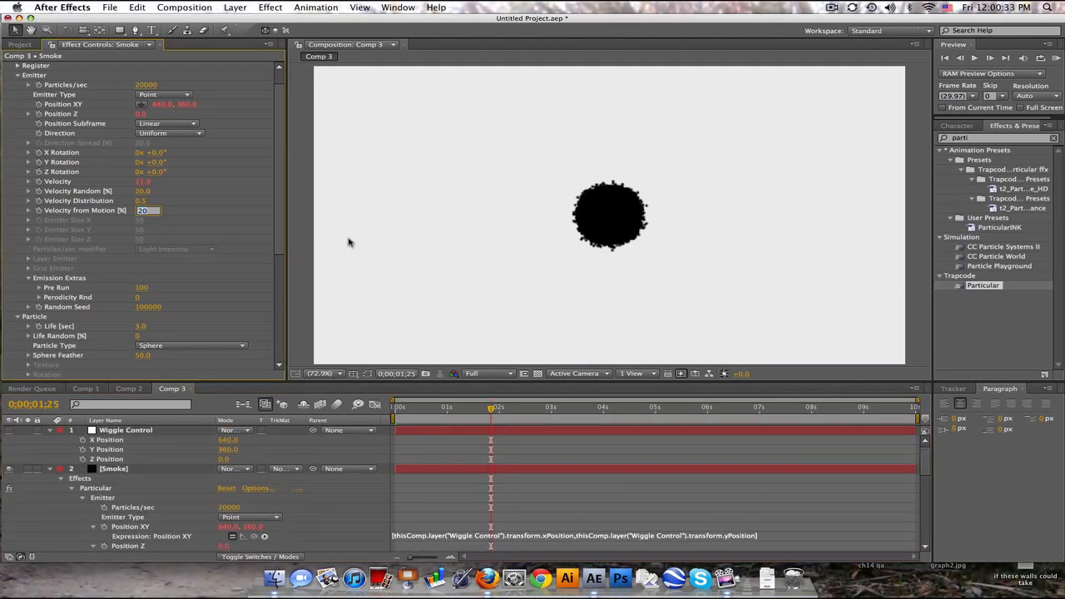
pyautogui.write('25')
pyautogui.press('Return')
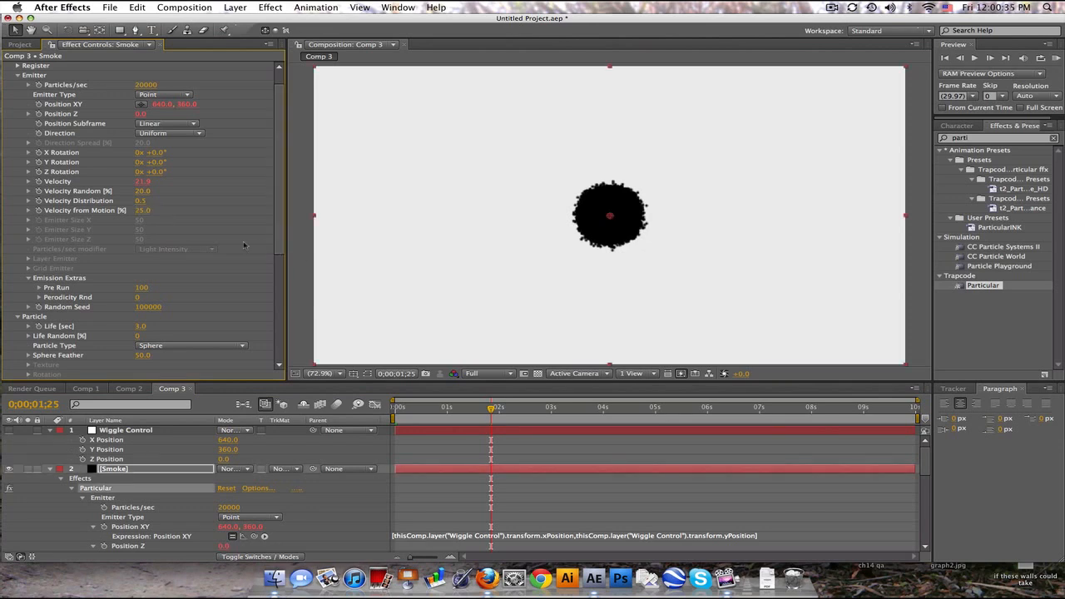
# Set the particle Life to 4 seconds and the Sphere Feather to 100
pyautogui.scroll(-5, 272, 283)
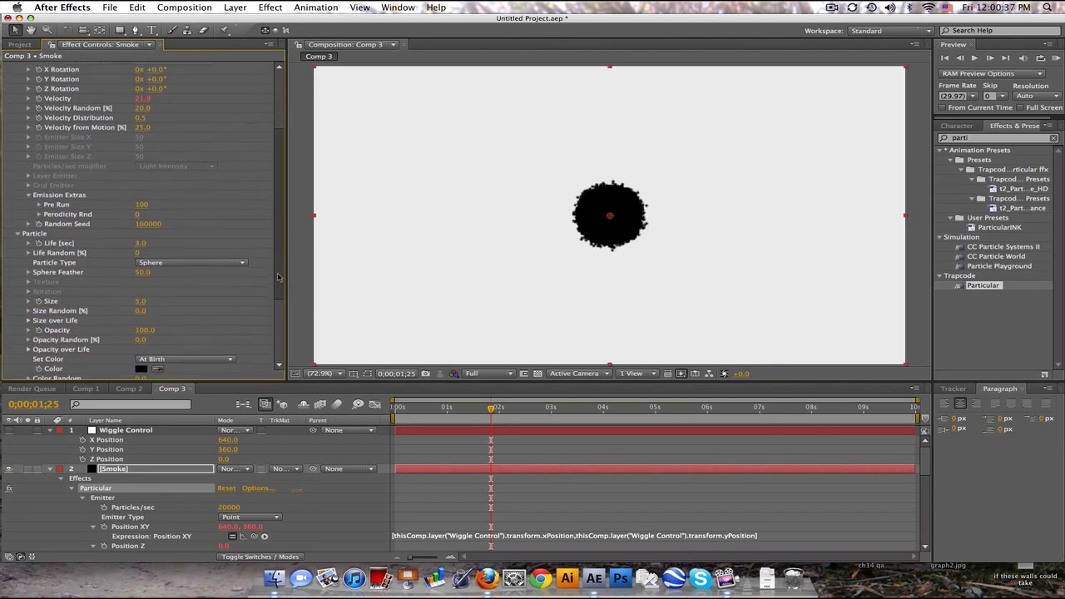
pyautogui.click(143, 233)
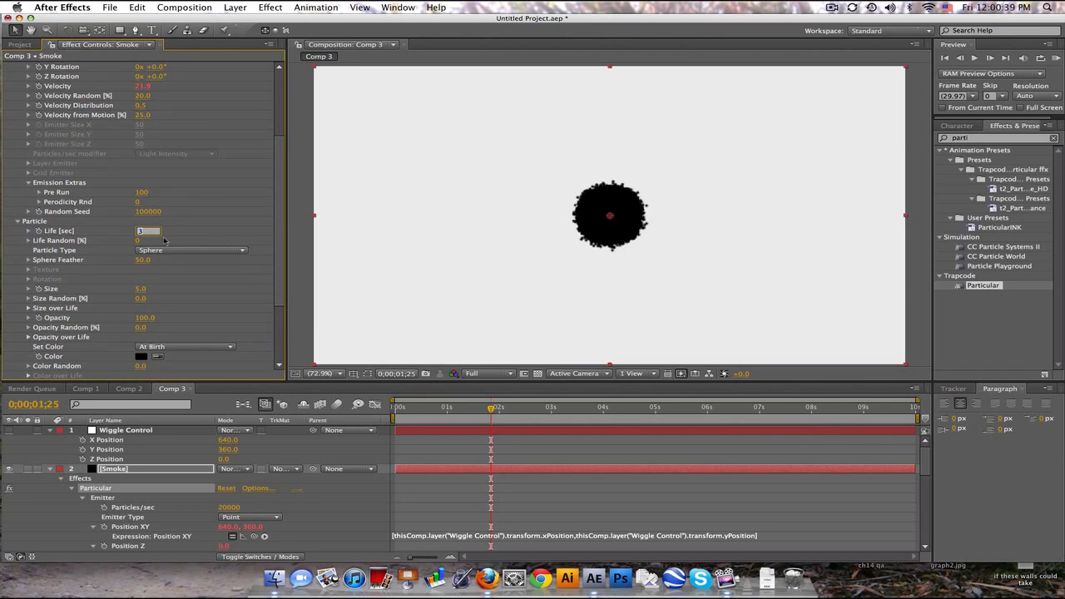
pyautogui.press('Return')
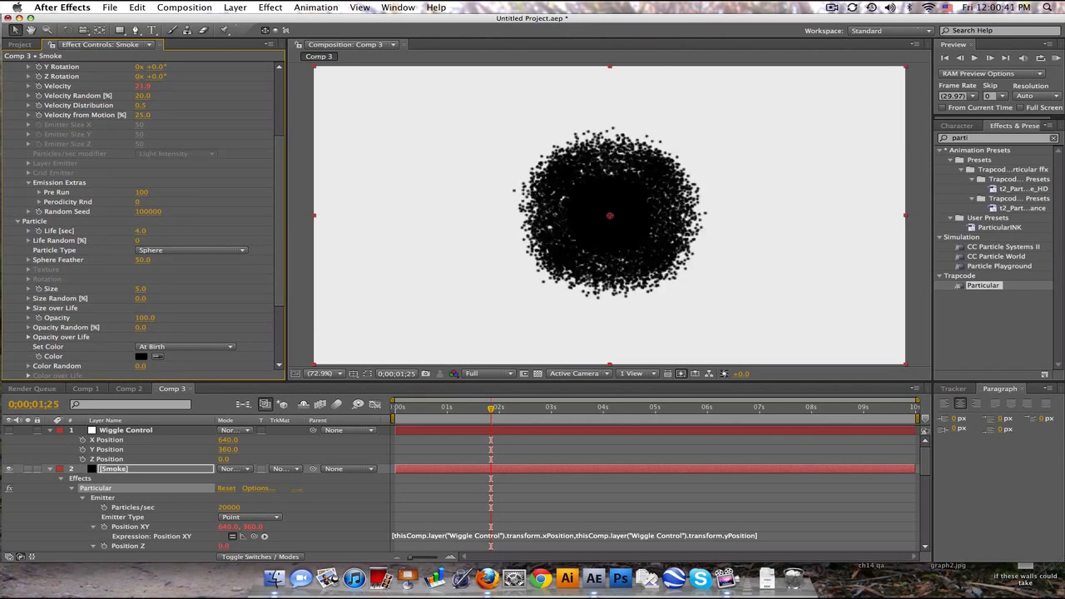
pyautogui.click(145, 261)
pyautogui.press('Return')
# Set the particle Size to 1 and apply the linear falling preset to Size over Life
pyautogui.click(141, 287)
pyautogui.write('1')
pyautogui.press('Return')
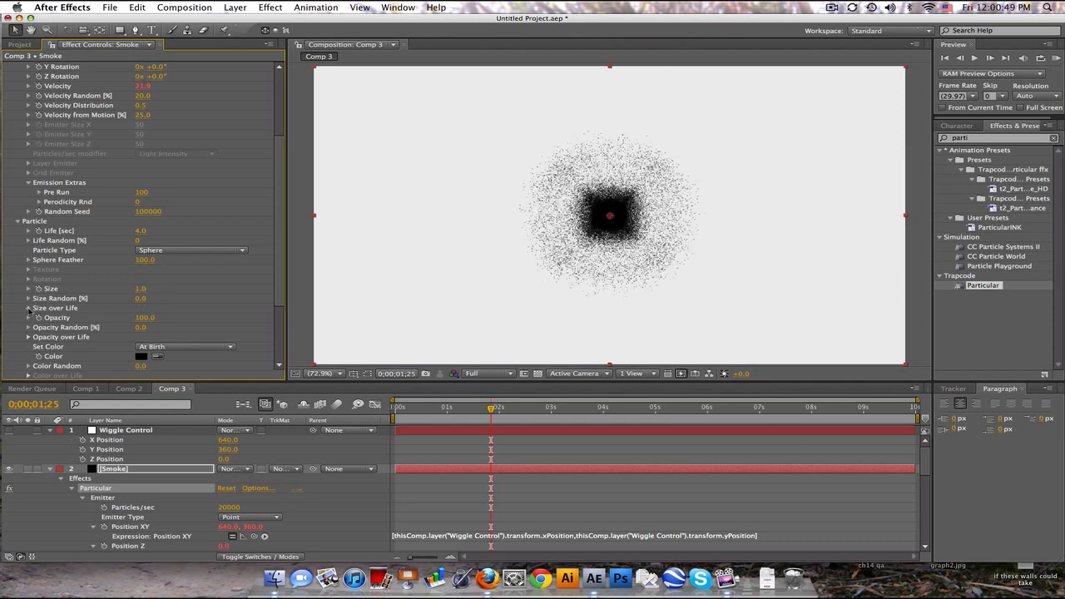
pyautogui.click(29, 309)
pyautogui.click(210, 329)
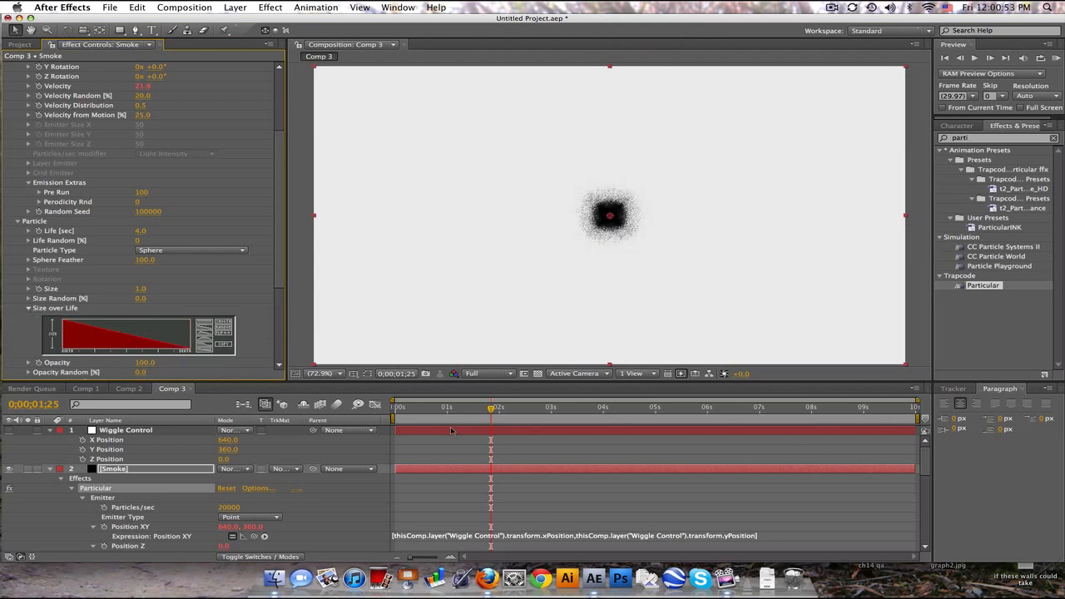
# Preview the particles further along the timeline, ending at 0;00;04;02
pyautogui.click(544, 409)
pyautogui.moveTo(547, 409); pyautogui.dragTo(607, 409)
pyautogui.scroll(-3, 280, 263)
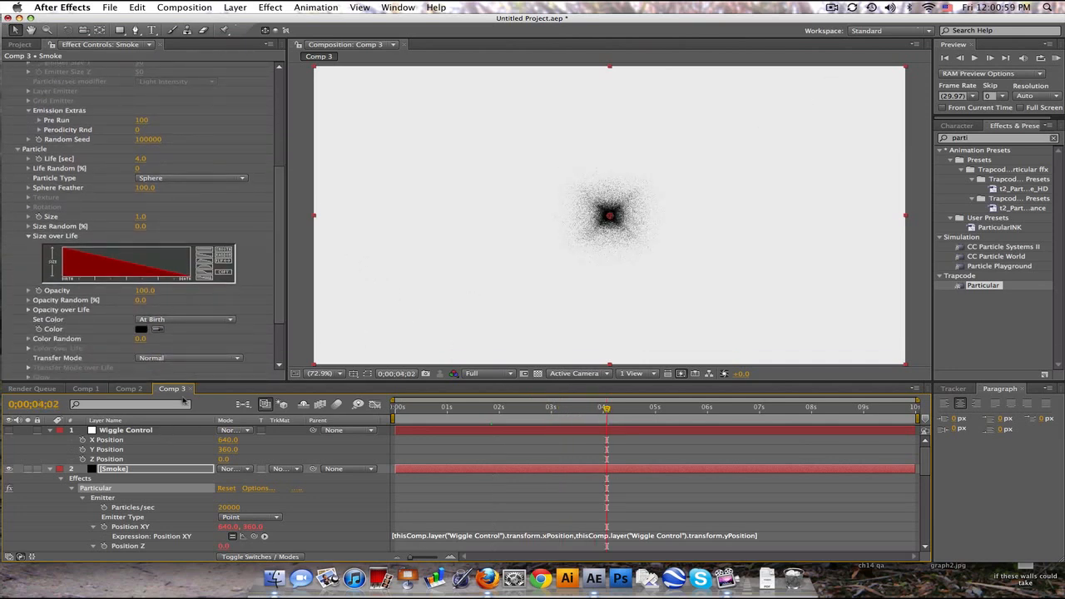
# Add the expression wiggle(0.5,150) to the X Position of the Wiggle Control null
pyautogui.click(131, 431)
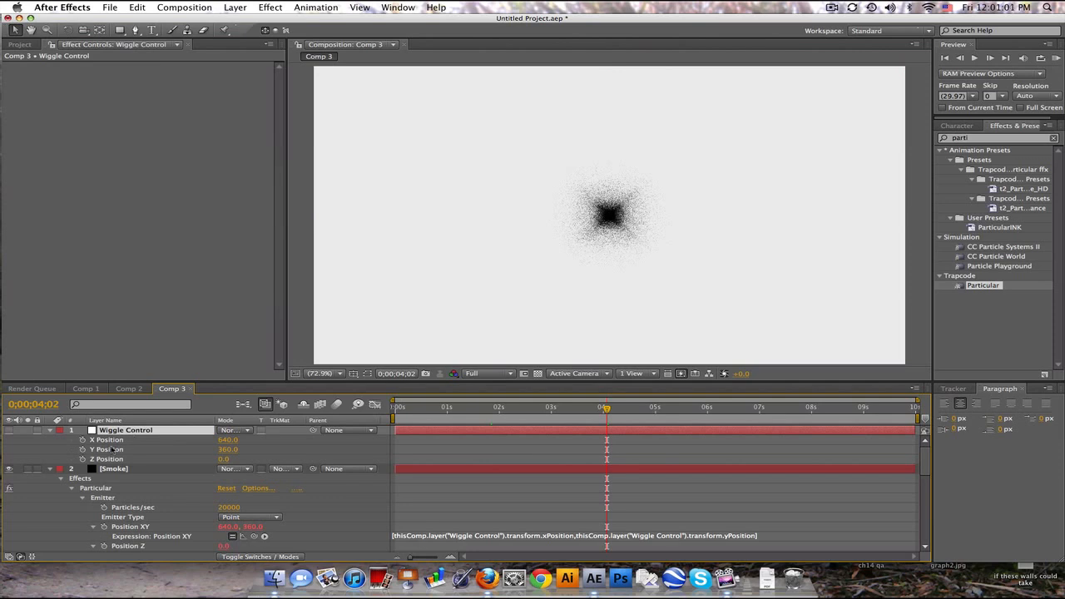
pyautogui.keyDown('alt'); pyautogui.click(82, 439); pyautogui.keyUp('alt')
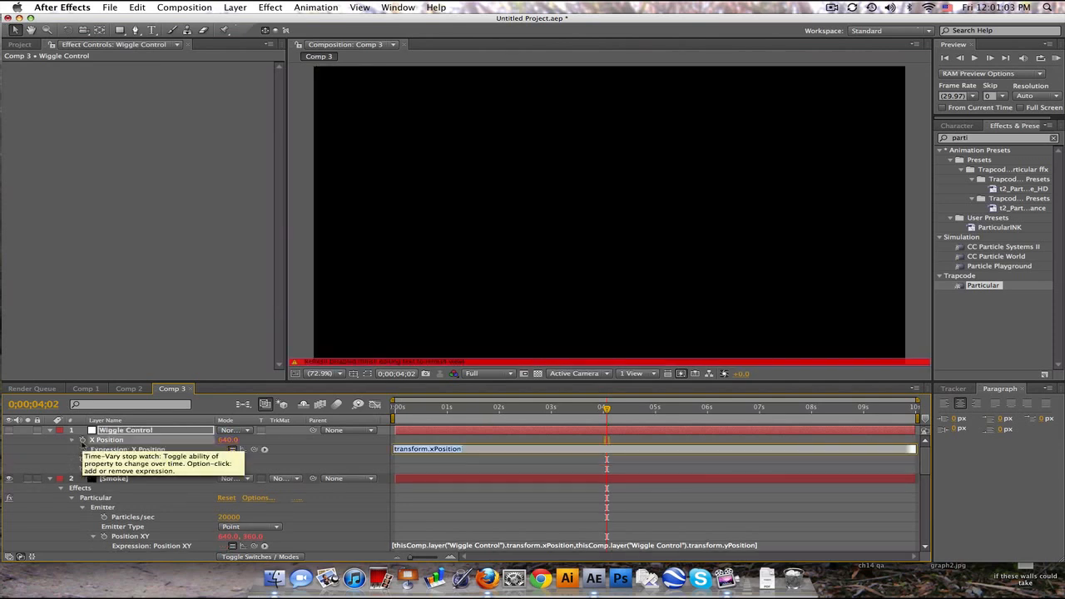
pyautogui.write('wiggle(0.5,150')
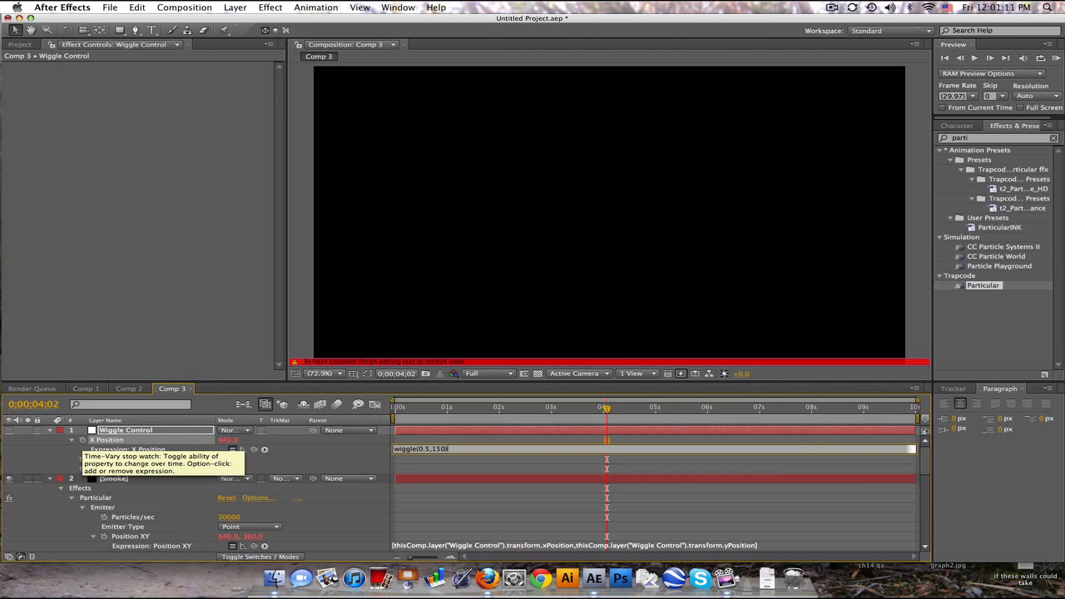
# Copy the X Position wiggle expression to the null's Y Position and Z Position, and check the particle motion up to 0;00;07;14
pyautogui.moveTo(474, 450); pyautogui.dragTo(387, 449)
pyautogui.press('super+c')
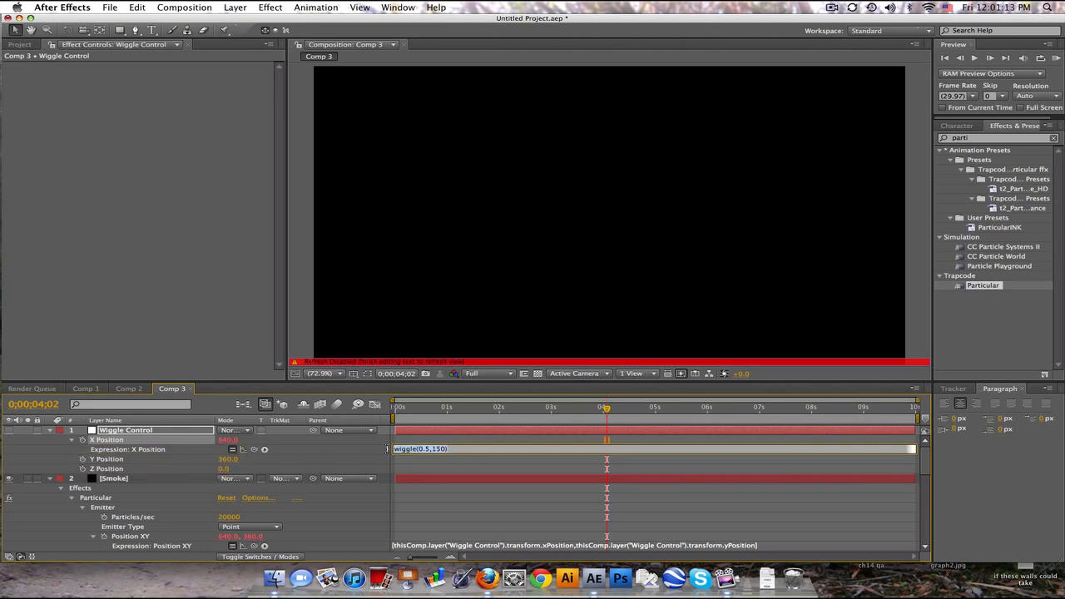
pyautogui.keyDown('alt'); pyautogui.click(81, 462); pyautogui.keyUp('alt')
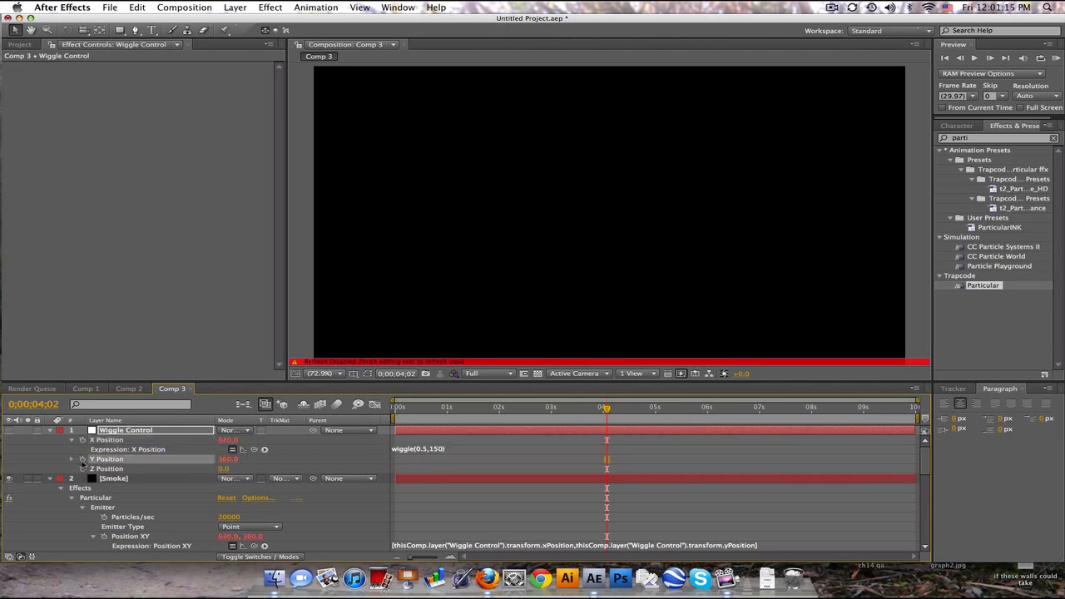
pyautogui.press('super+v')
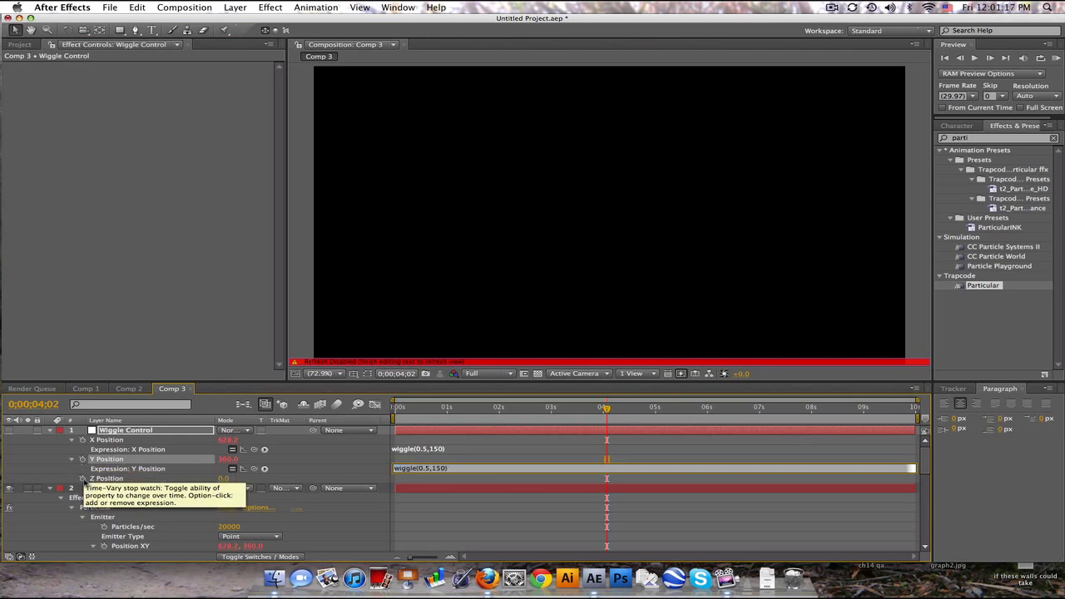
pyautogui.keyDown('alt'); pyautogui.click(82, 478); pyautogui.keyUp('alt')
pyautogui.press('super+v')
pyautogui.click(441, 460)
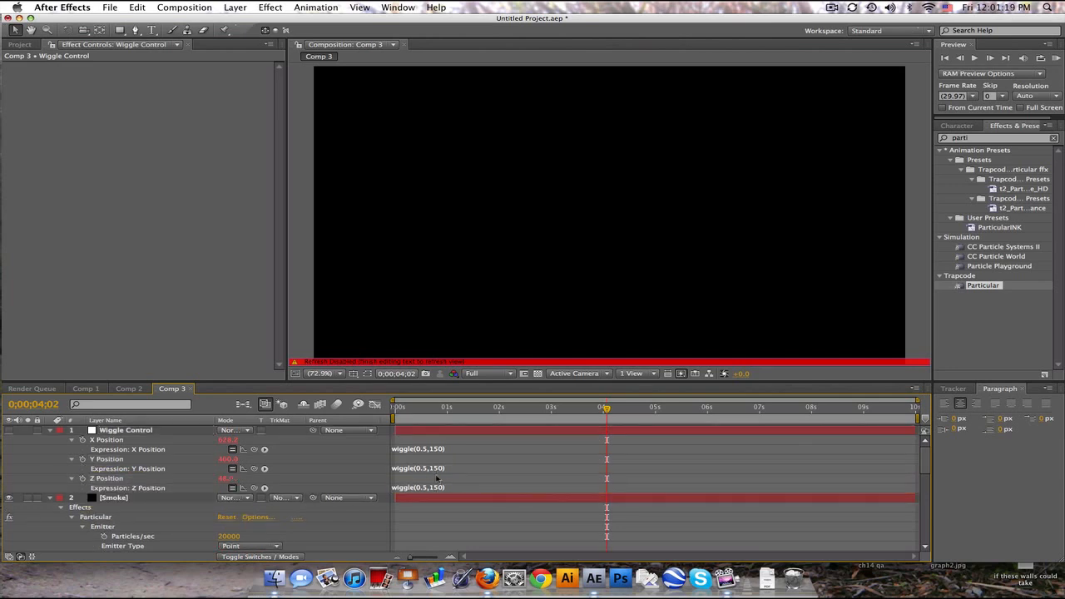
pyautogui.moveTo(444, 409); pyautogui.dragTo(783, 410)
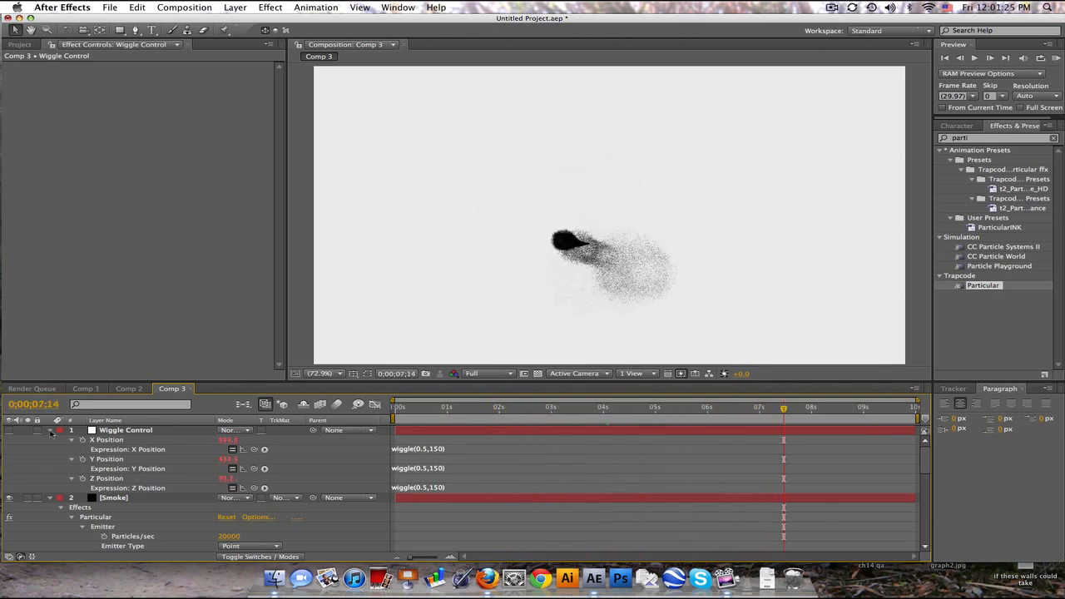
# Set Wind X to 5 in the Air physics of the Smoke layer's Particular effect
pyautogui.click(50, 431)
pyautogui.click(141, 439)
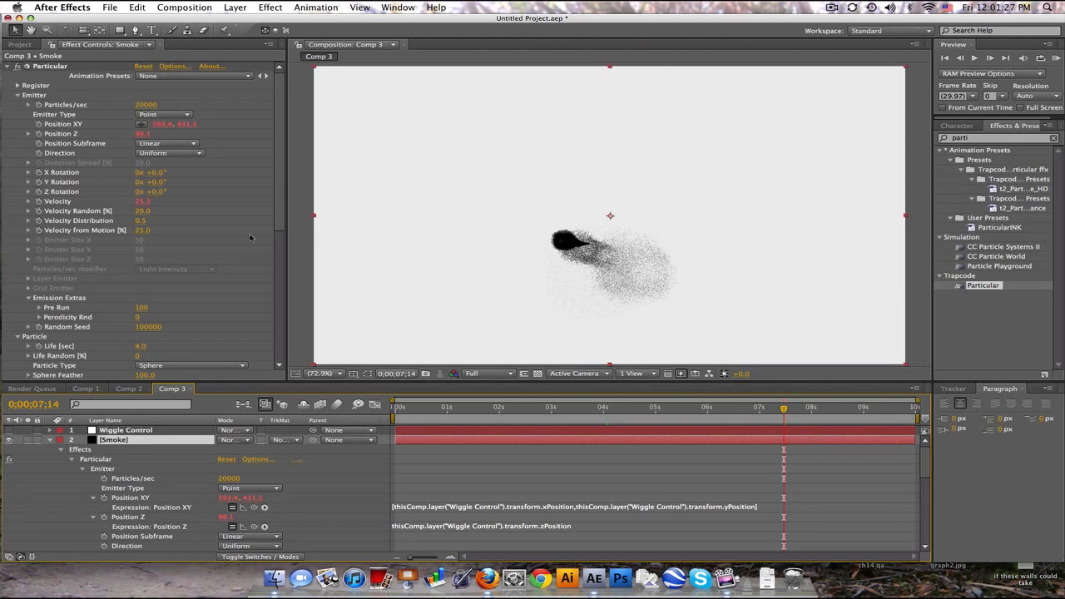
pyautogui.moveTo(279, 243); pyautogui.dragTo(280, 355)
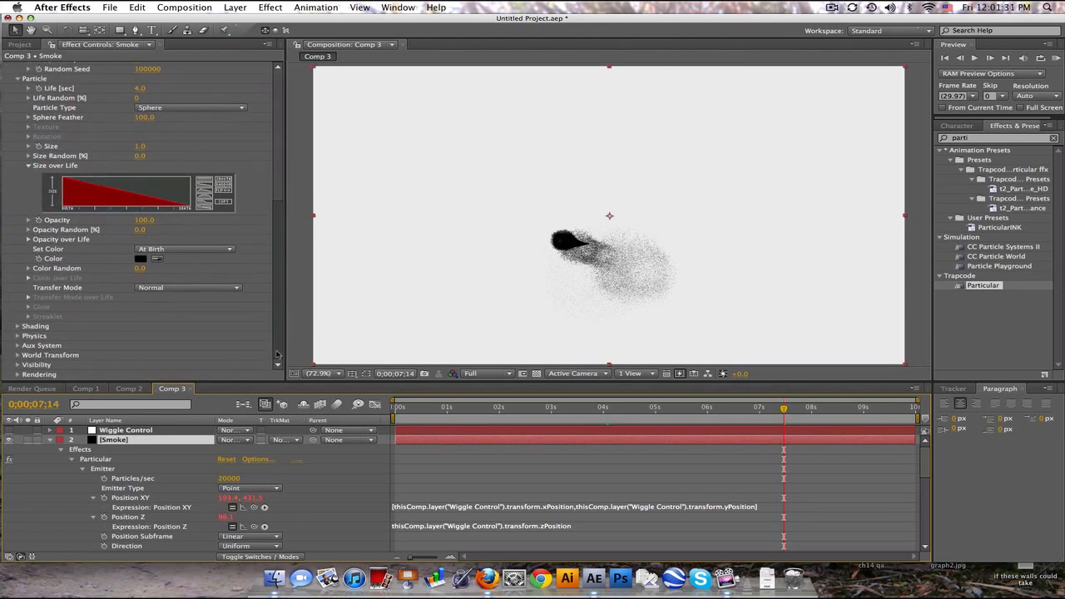
pyautogui.click(18, 336)
pyautogui.moveTo(278, 216); pyautogui.dragTo(279, 293)
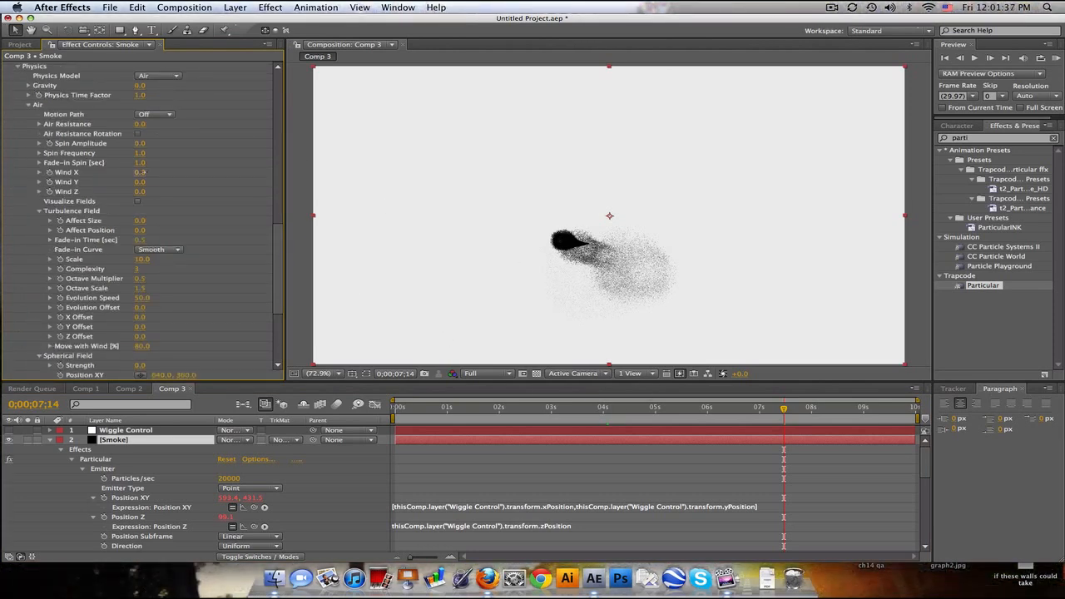
pyautogui.click(138, 172)
pyautogui.write('5')
pyautogui.press('Return')
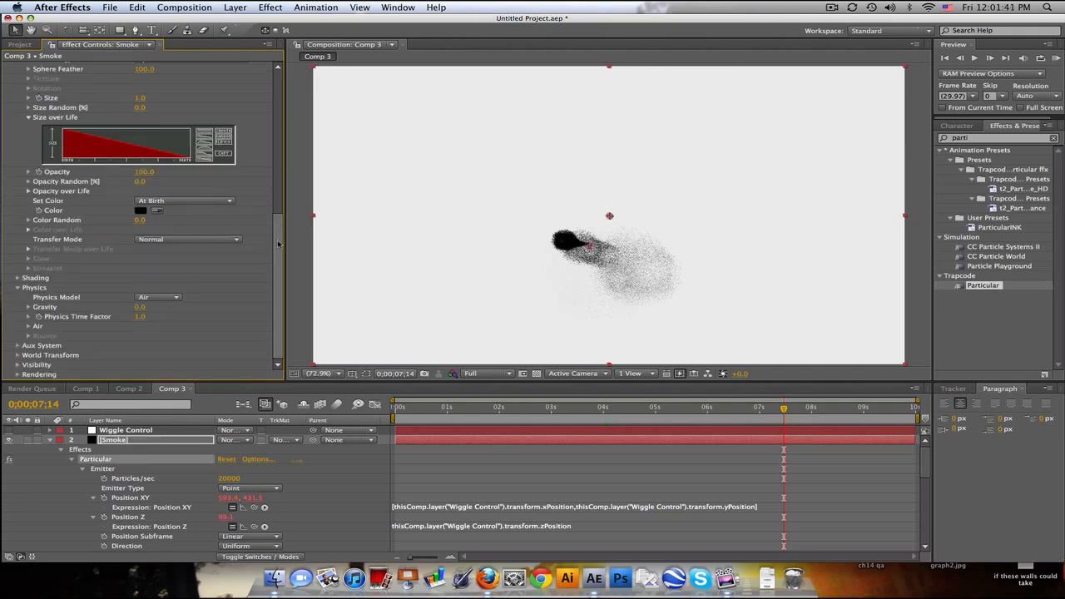
# Set Particular's Wind Y to -5 and Wind Z to 5
pyautogui.click(30, 327)
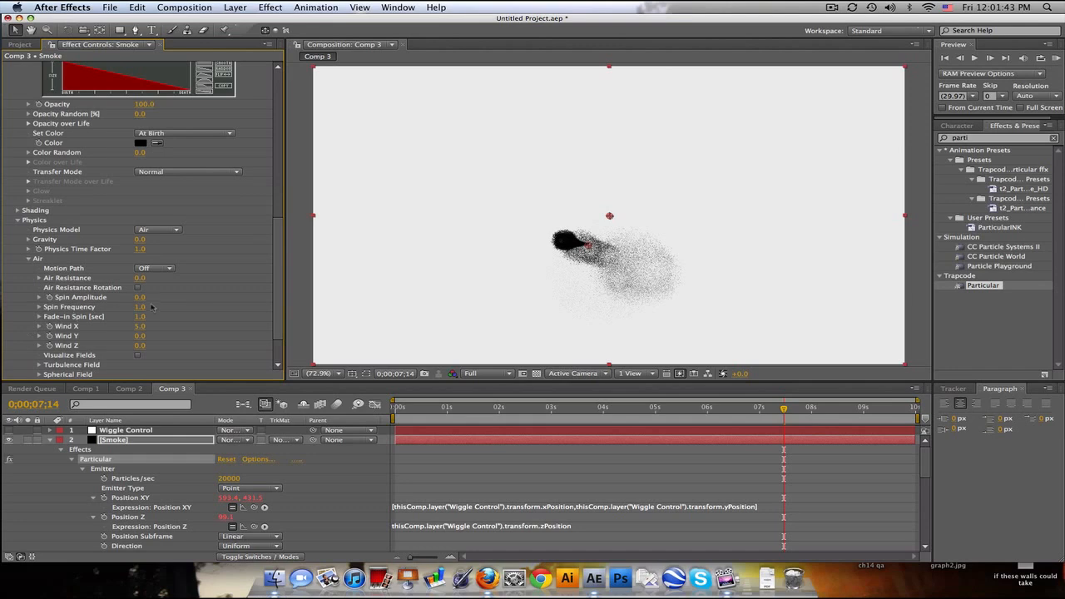
pyautogui.click(141, 334)
pyautogui.write('-5')
pyautogui.click(39, 374)
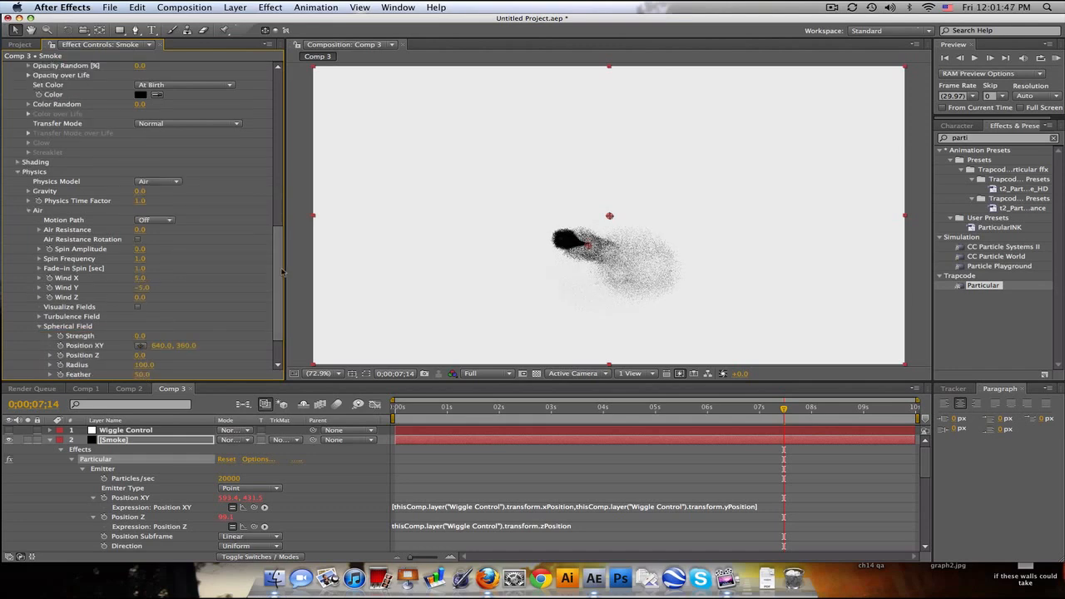
pyautogui.scroll(-3, 282, 272)
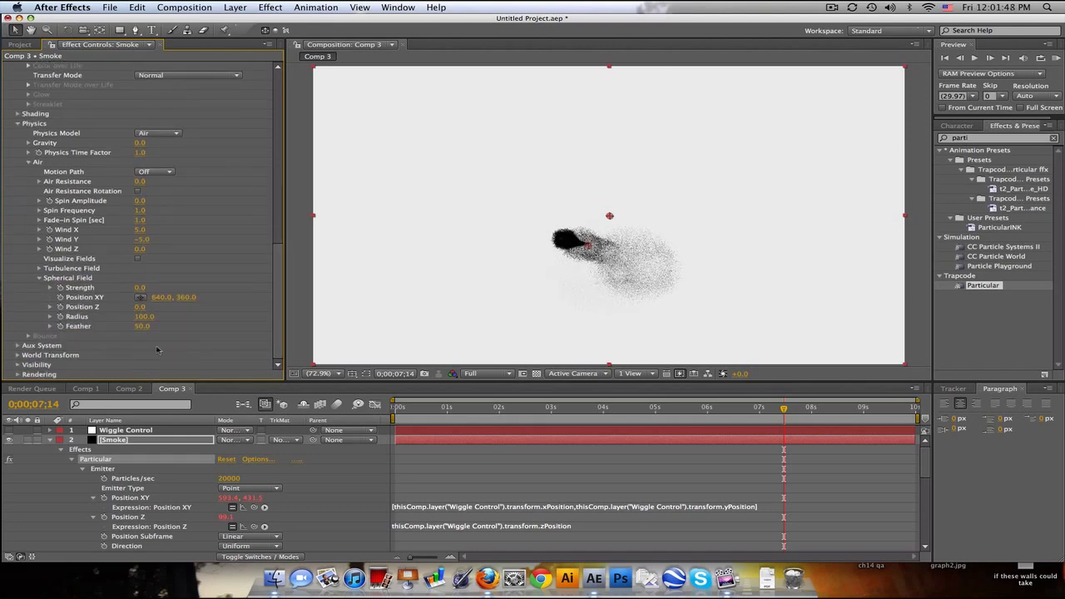
pyautogui.click(140, 250)
pyautogui.write('5')
pyautogui.press('Return')
# Set the Turbulence Field's Affect Position to 100 and its Affect Size to 1
pyautogui.click(39, 268)
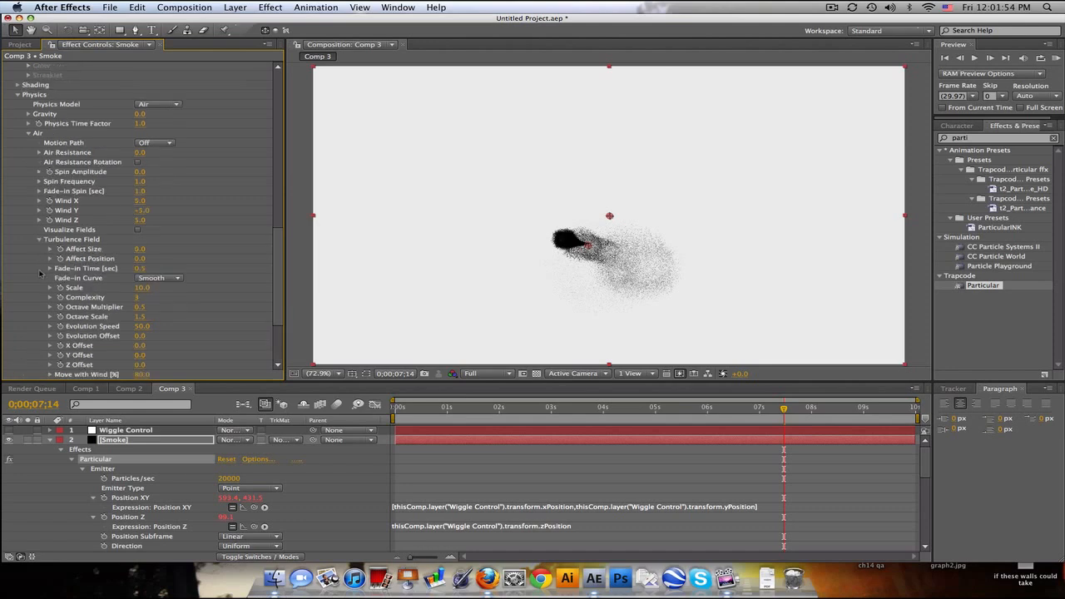
pyautogui.click(141, 258)
pyautogui.write('10')
pyautogui.press('Return')
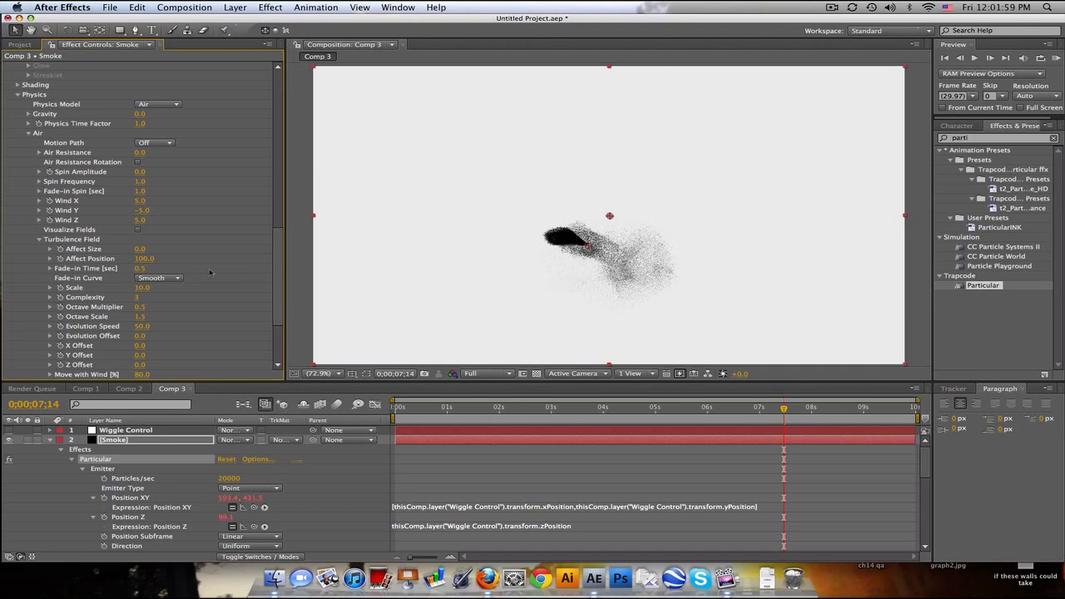
pyautogui.click(139, 248)
pyautogui.write('1')
pyautogui.press('Return')
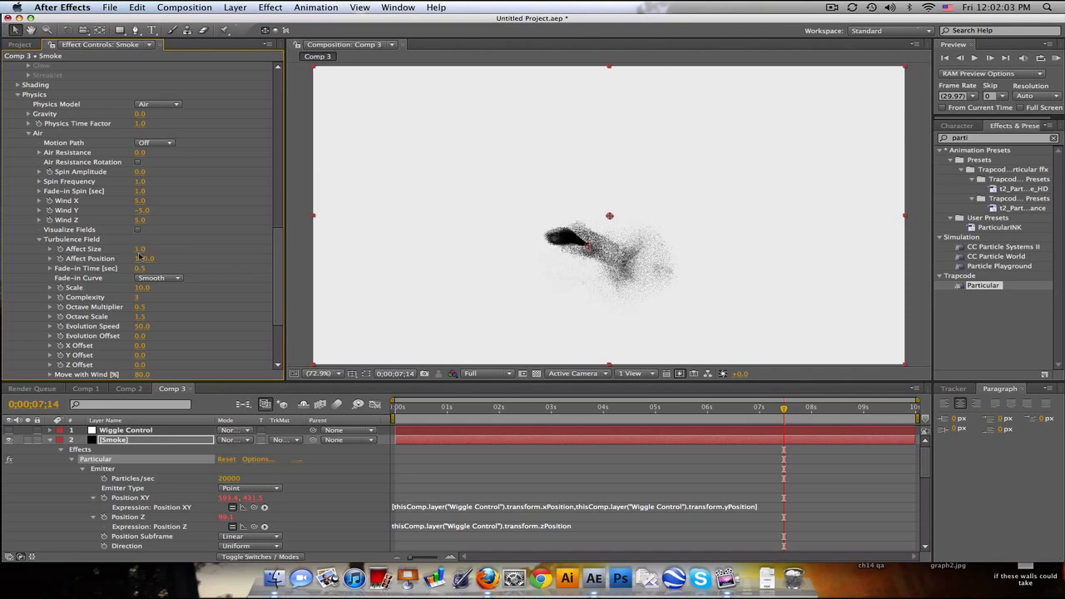
# Set the Turbulence Field's Scale to 20 and Evolution Speed to 15
pyautogui.click(146, 287)
pyautogui.press('Return')
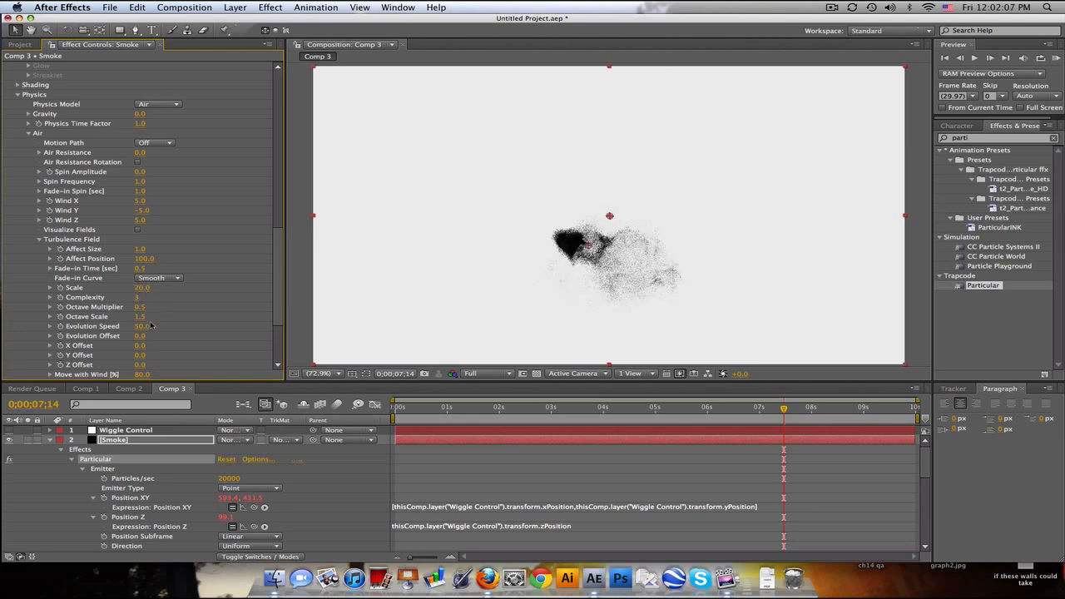
pyautogui.click(143, 326)
pyautogui.write('15')
pyautogui.press('Return')
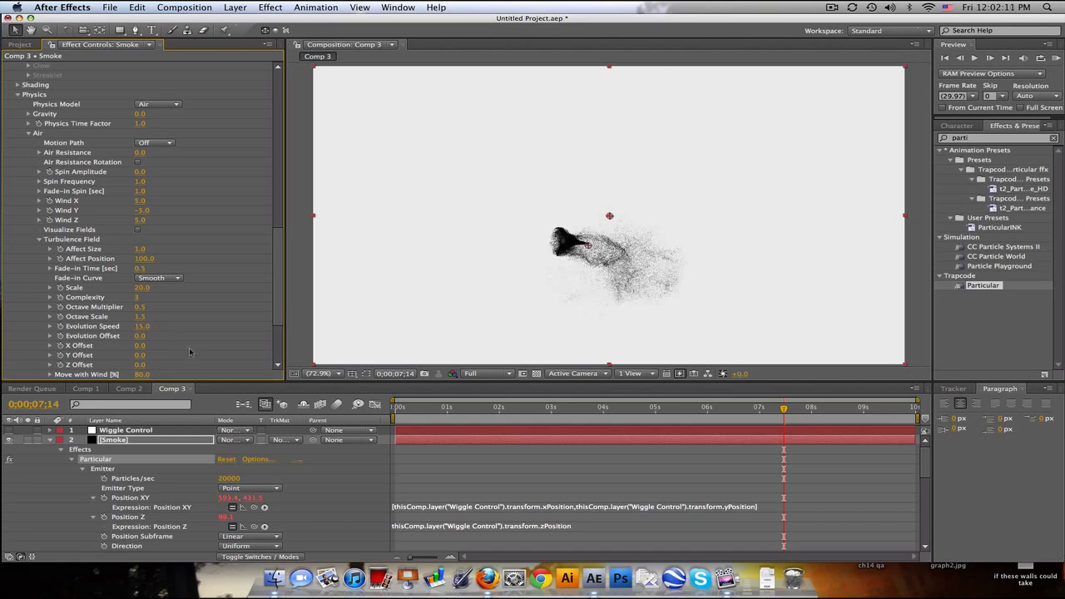
# Preview the turbulent smoke along the timeline, ending at 0;00;05;16
pyautogui.scroll(-6, 279, 333)
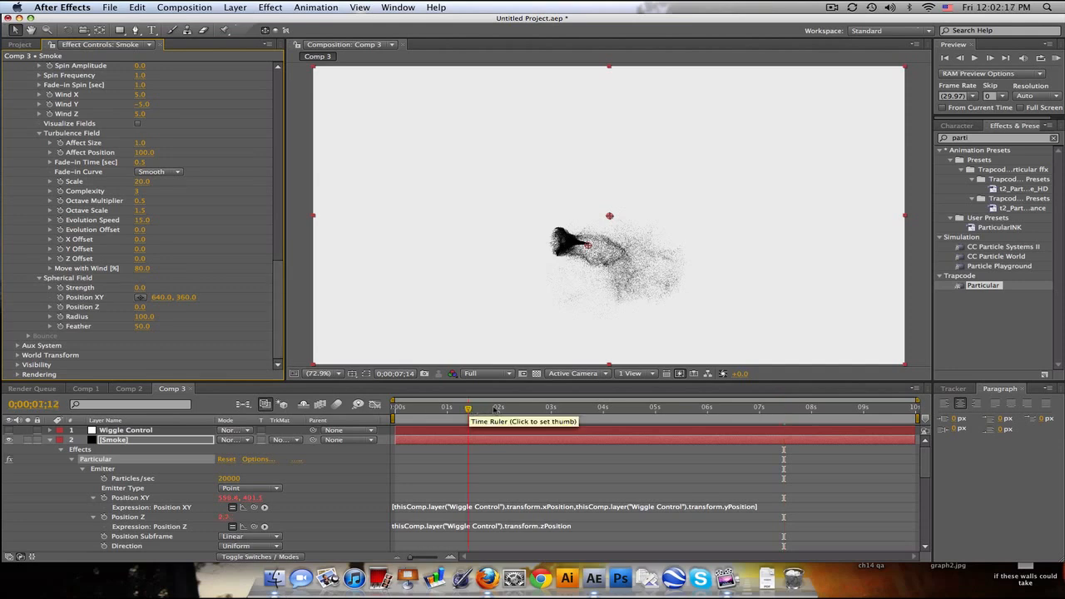
pyautogui.click(512, 409)
pyautogui.moveTo(521, 408); pyautogui.dragTo(683, 417)
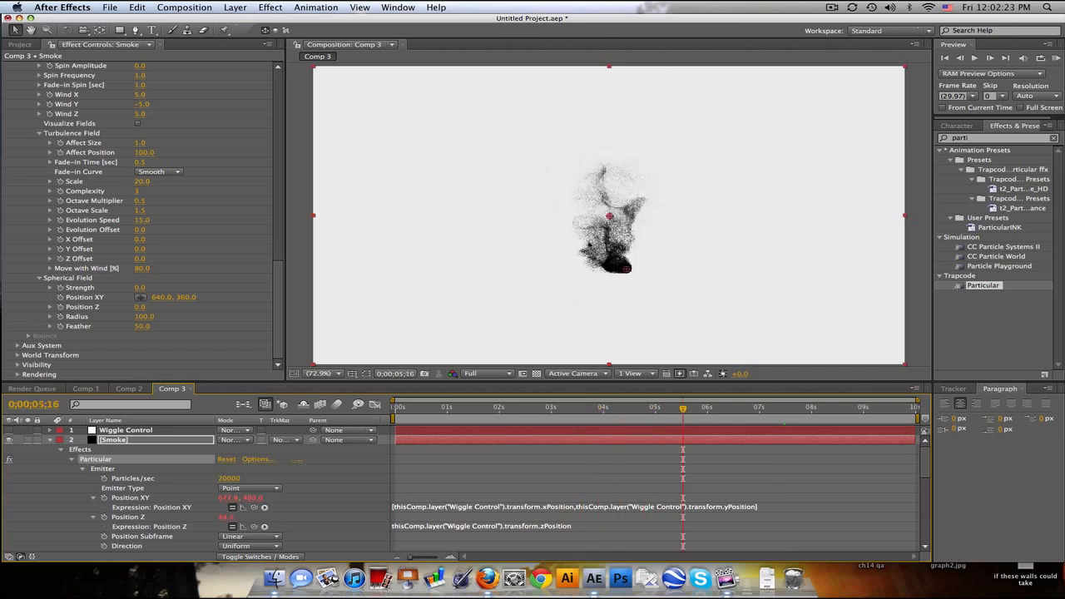
# Collapse the Particular settings and apply the CC Vector Blur effect to the Smoke layer
pyautogui.moveTo(279, 322); pyautogui.dragTo(275, 129)
pyautogui.click(17, 97)
pyautogui.click(18, 106)
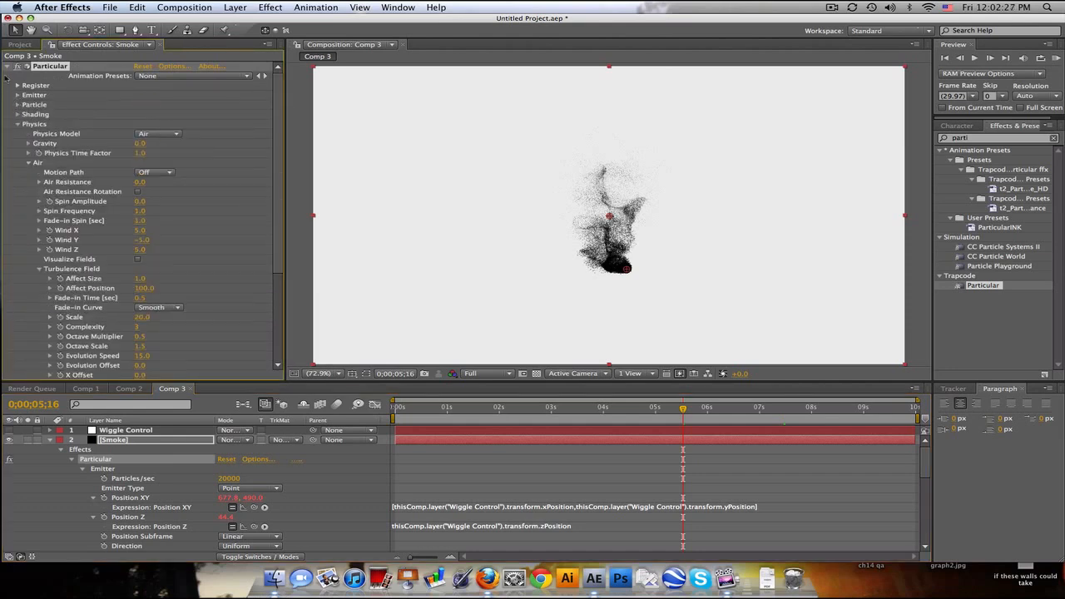
pyautogui.click(7, 67)
pyautogui.click(968, 139)
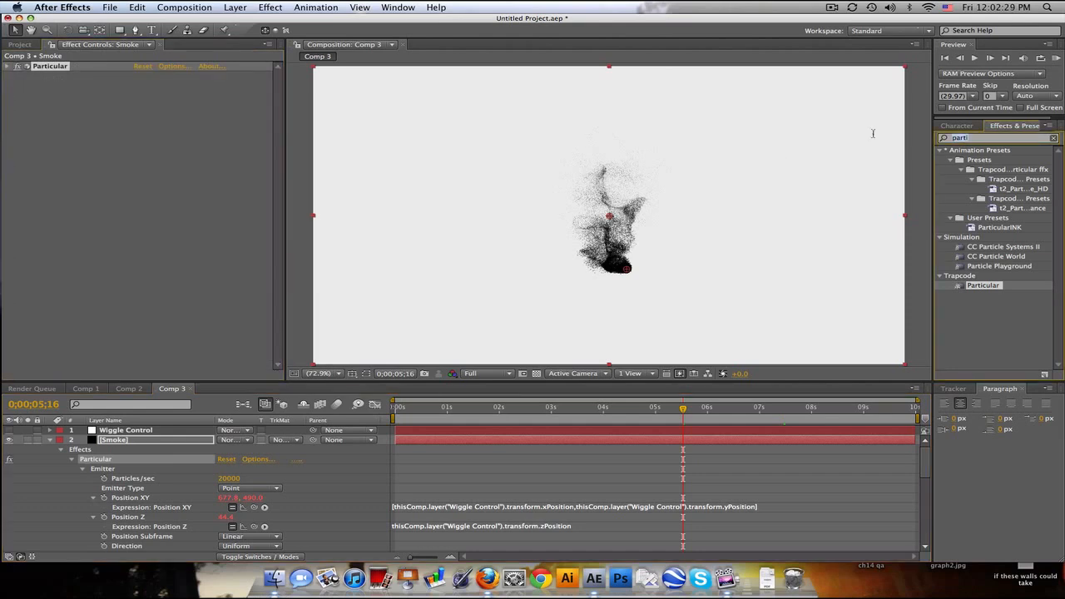
pyautogui.write('cc vec')
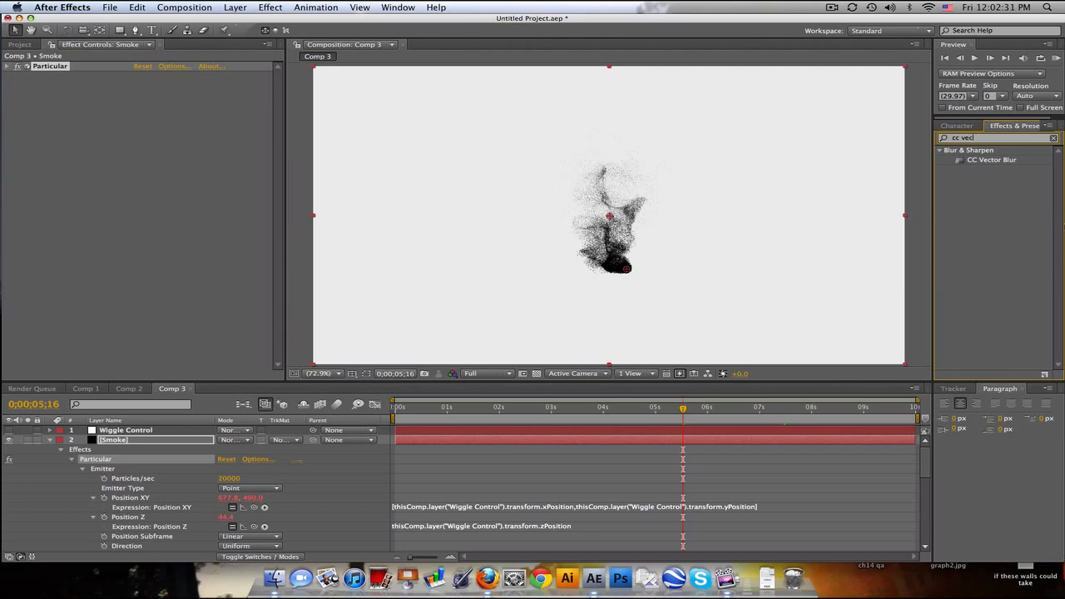
pyautogui.moveTo(989, 161); pyautogui.dragTo(387, 161)
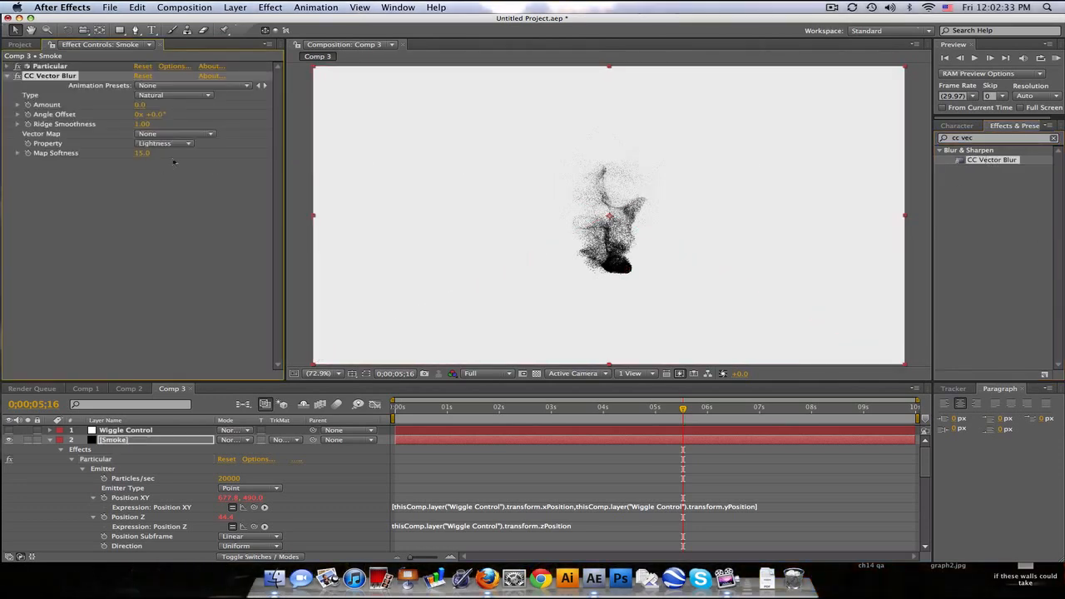
# Set the CC Vector Blur Amount to 15, Property to Alpha and Type to Perpendicular
pyautogui.click(140, 105)
pyautogui.write('15')
pyautogui.press('Return')
pyautogui.click(169, 144)
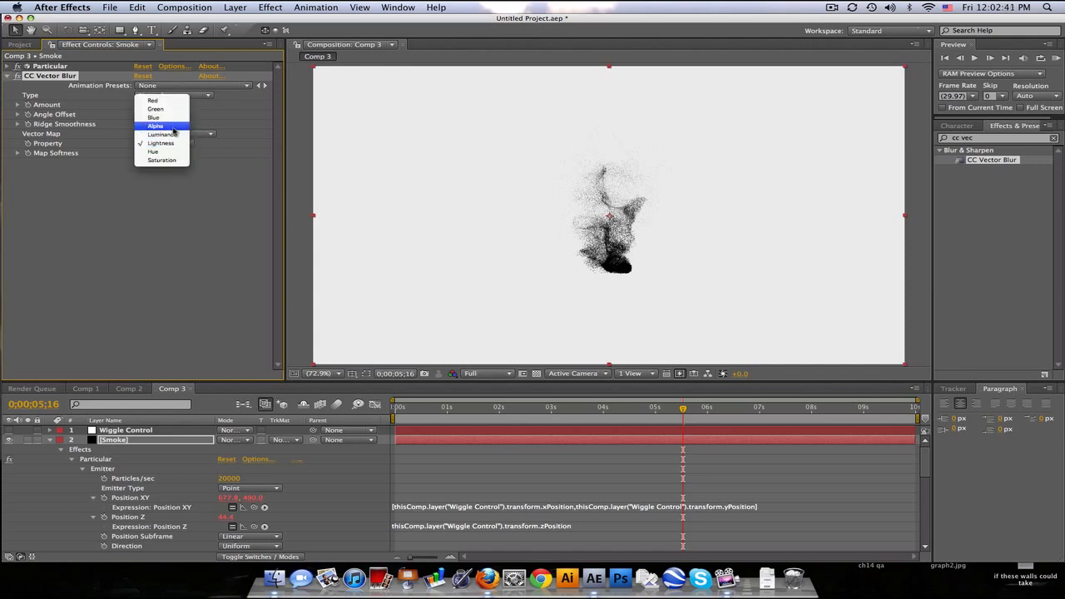
pyautogui.click(167, 125)
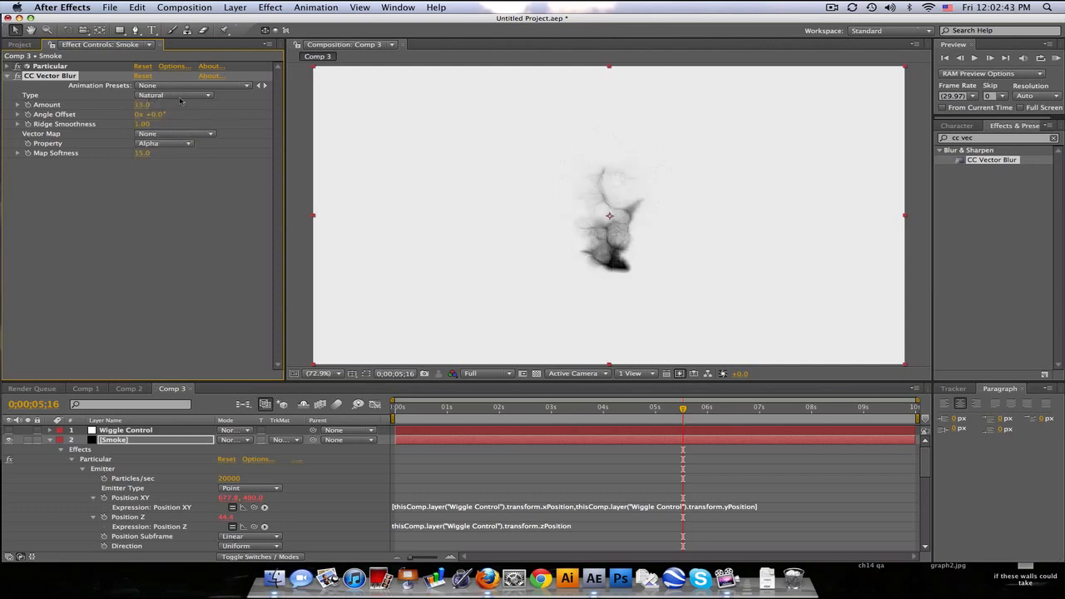
pyautogui.click(182, 99)
pyautogui.click(182, 111)
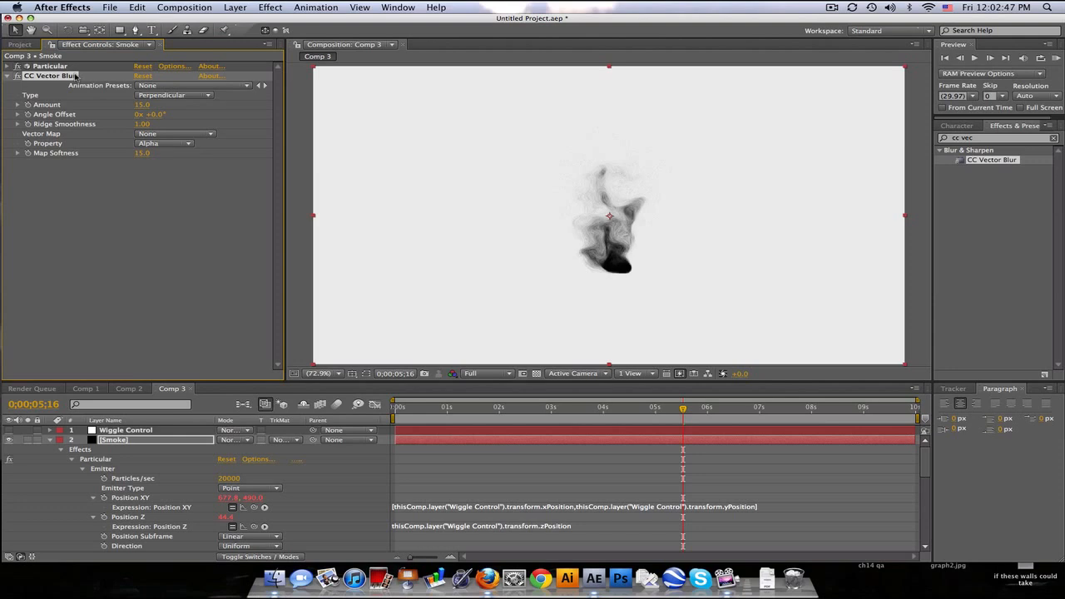
# Duplicate the CC Vector Blur effect on the Smoke layer and check the smoke at 0;00;03;09
pyautogui.press('super+d')
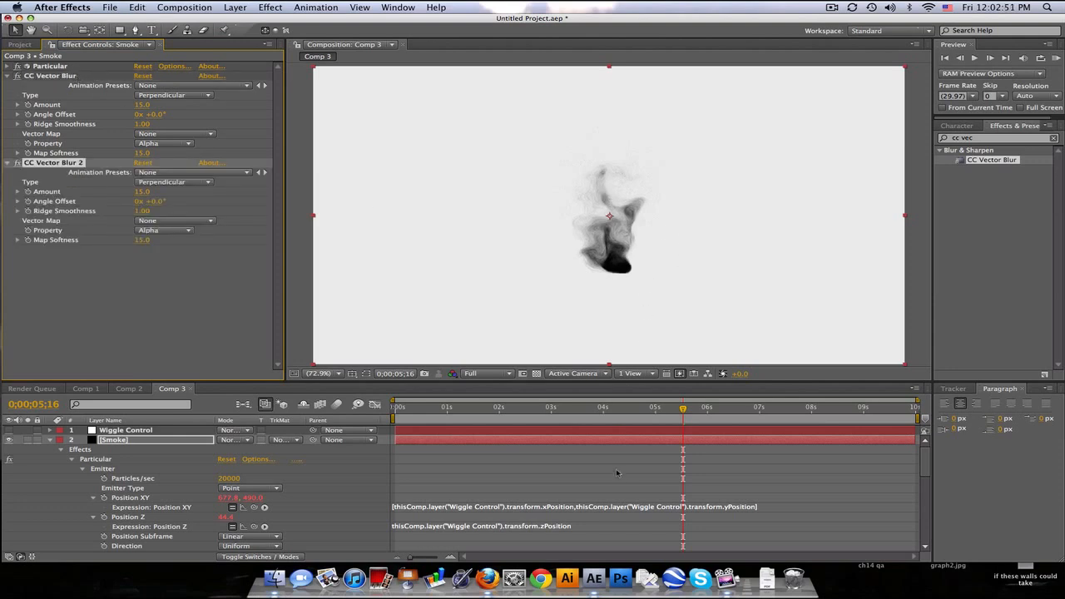
pyautogui.moveTo(453, 416); pyautogui.dragTo(482, 409)
pyautogui.click(565, 406)
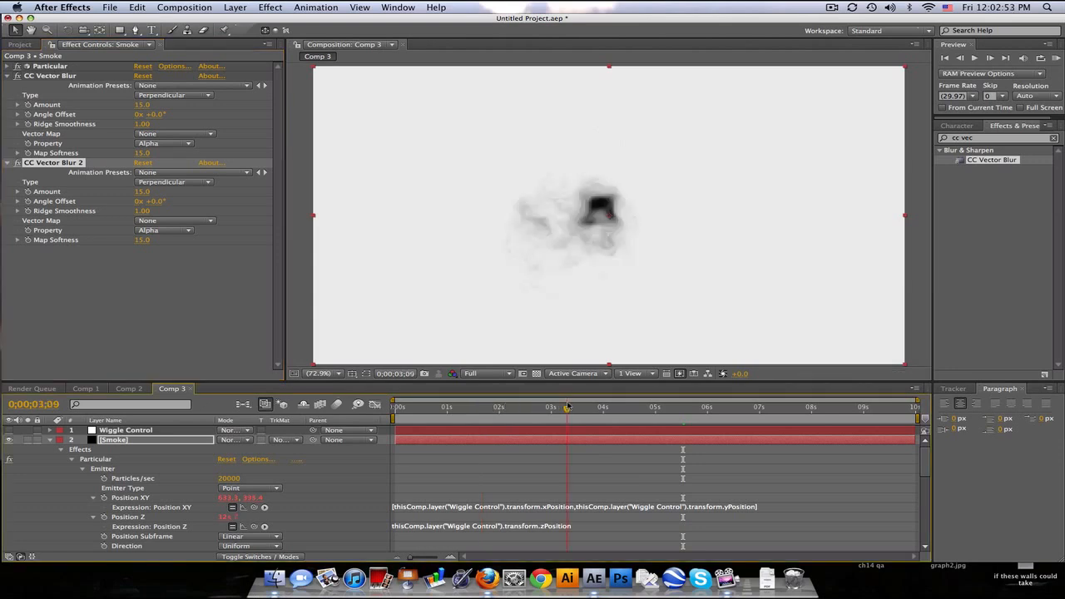
# Collapse the Smoke layer's properties and create a black 1280 x 720 px solid named Flare
pyautogui.click(49, 439)
pyautogui.click(235, 7)
pyautogui.moveTo(240, 21)
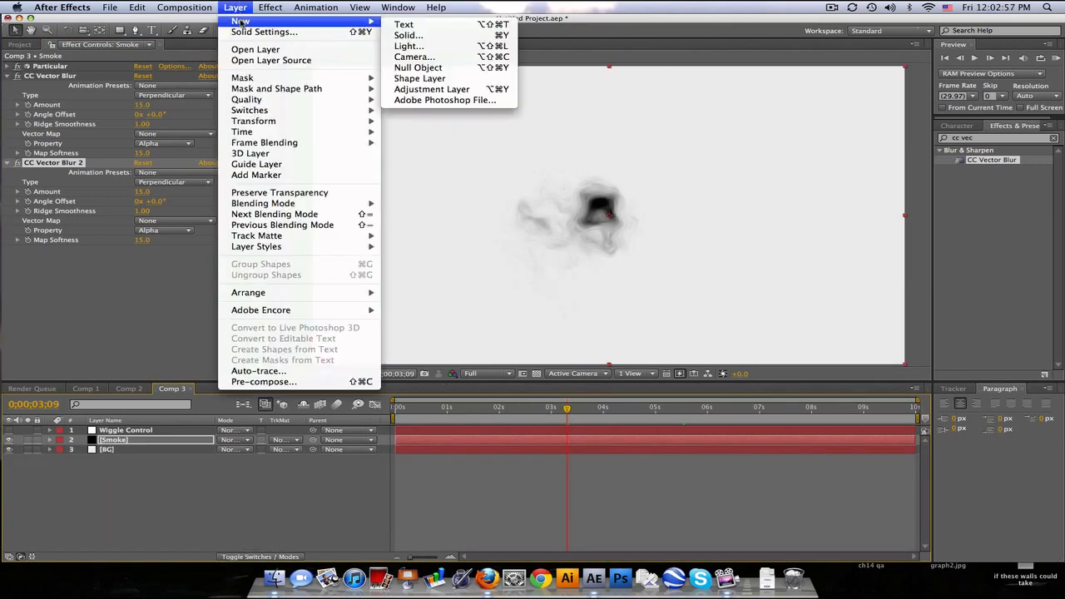
pyautogui.click(421, 35)
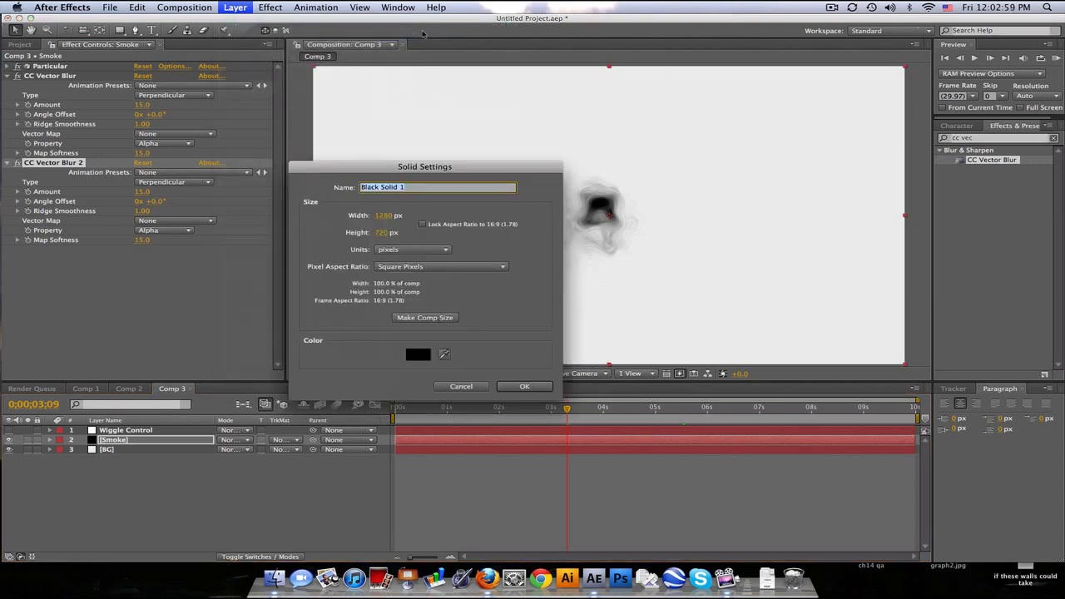
pyautogui.write('fi')
pyautogui.write('are')
pyautogui.press('Return')
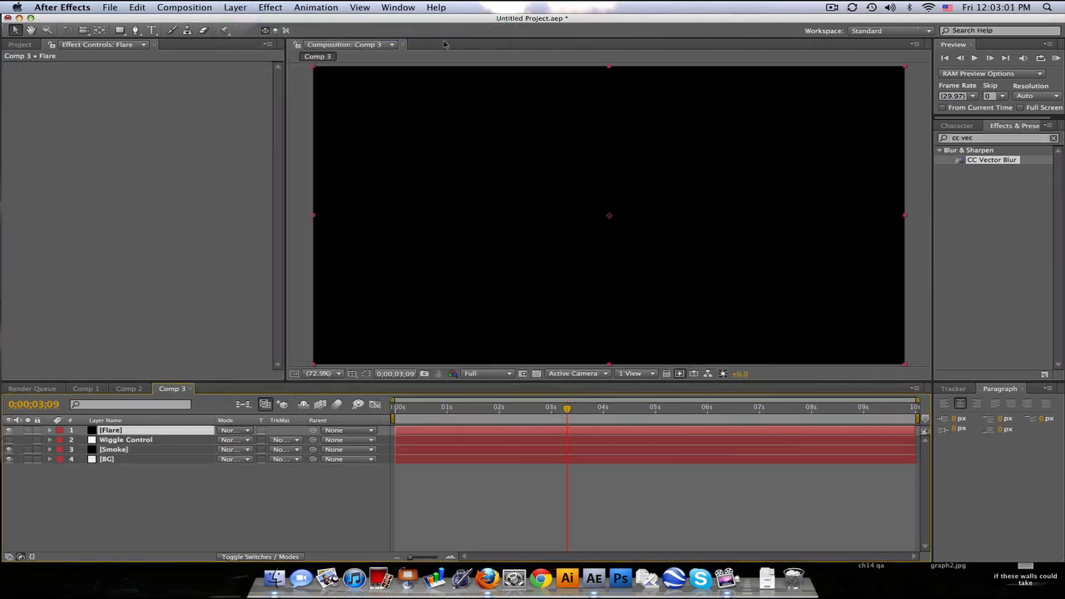
# Apply Optical Flares to the Flare layer and load a subtle flare preset from the Light presets folder
pyautogui.write('optical')
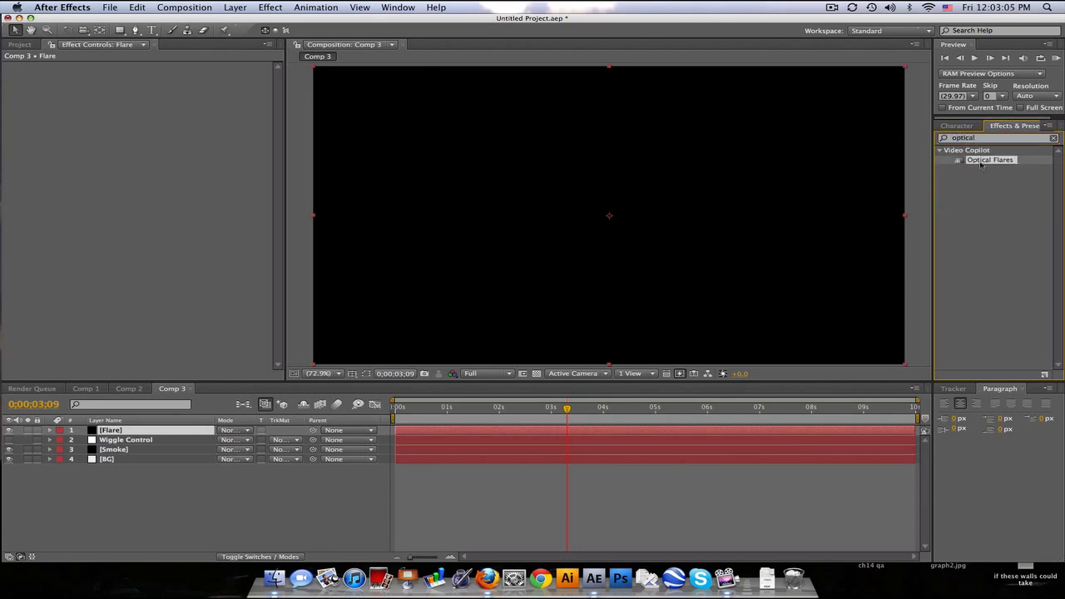
pyautogui.moveTo(980, 164); pyautogui.dragTo(150, 349)
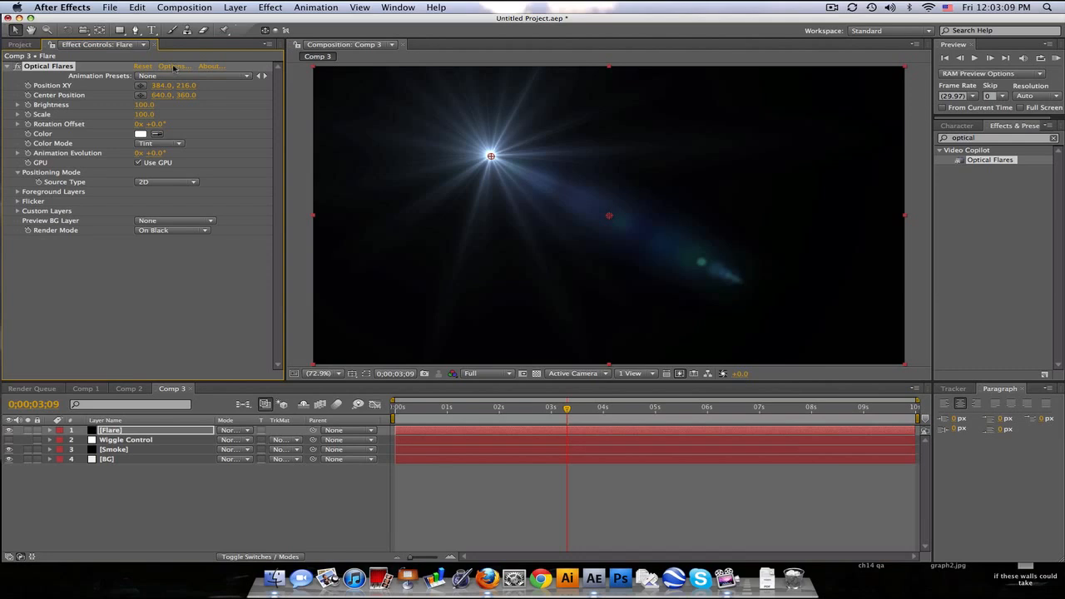
pyautogui.click(172, 65)
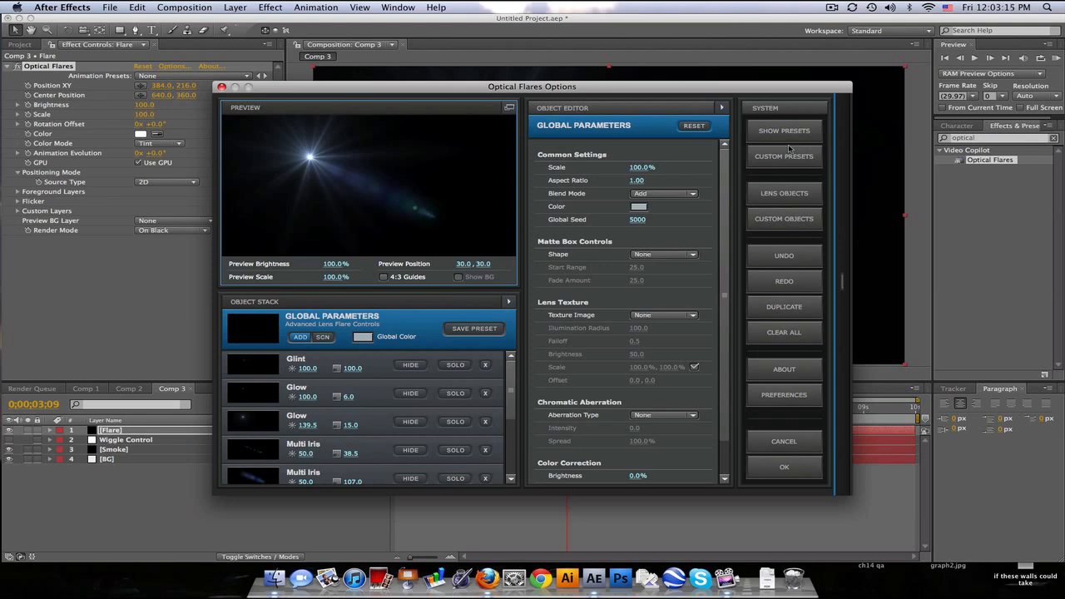
pyautogui.click(785, 132)
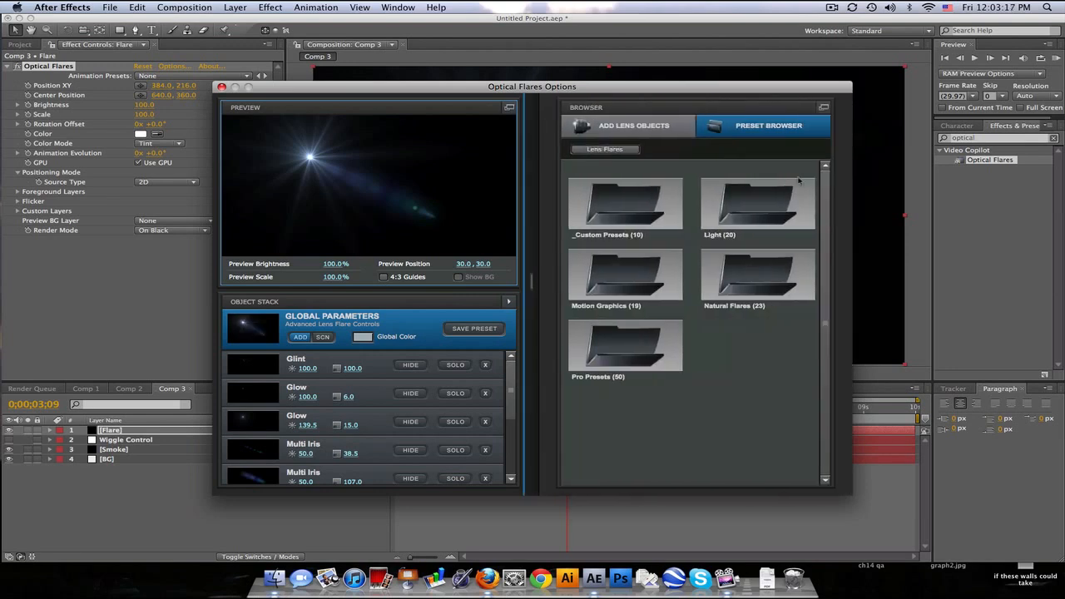
pyautogui.doubleClick(800, 218)
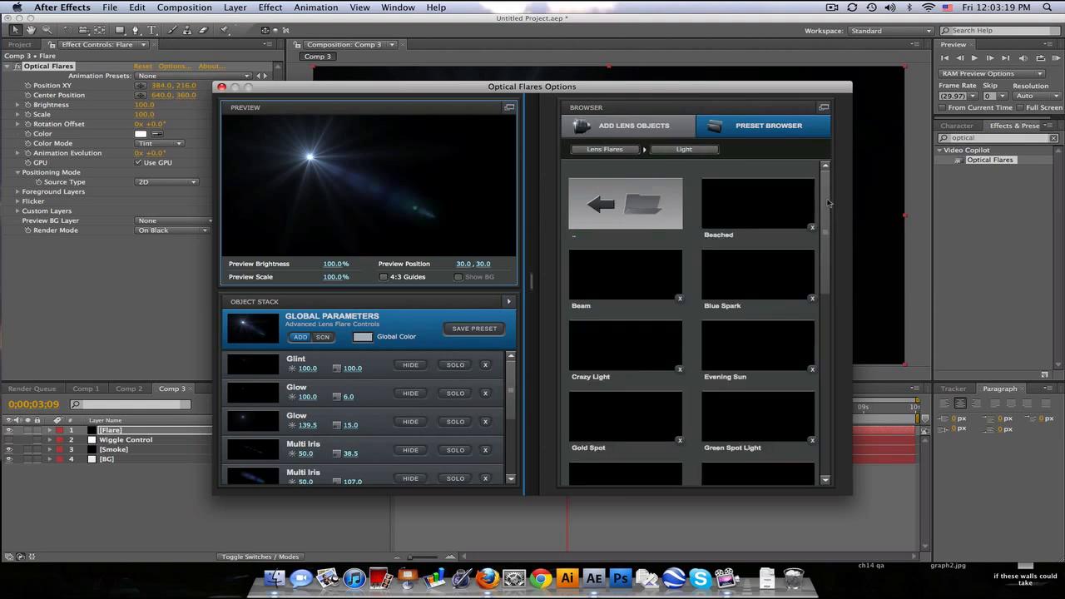
pyautogui.moveTo(830, 210); pyautogui.dragTo(812, 390)
pyautogui.doubleClick(811, 387)
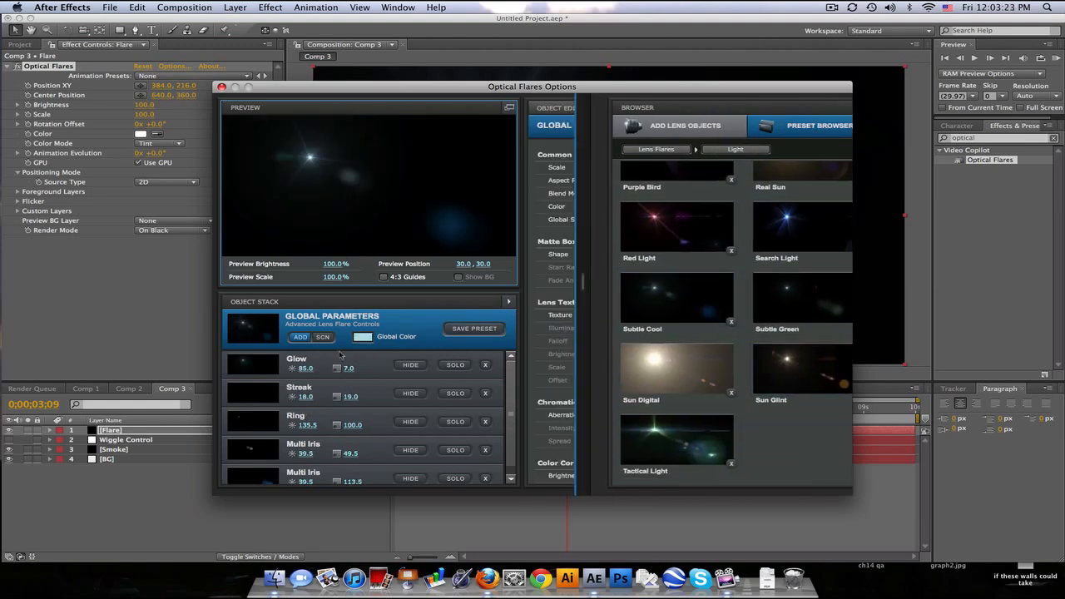
# Increase the scale of the flare's Streak object and accept the Optical Flares options
pyautogui.click(243, 393)
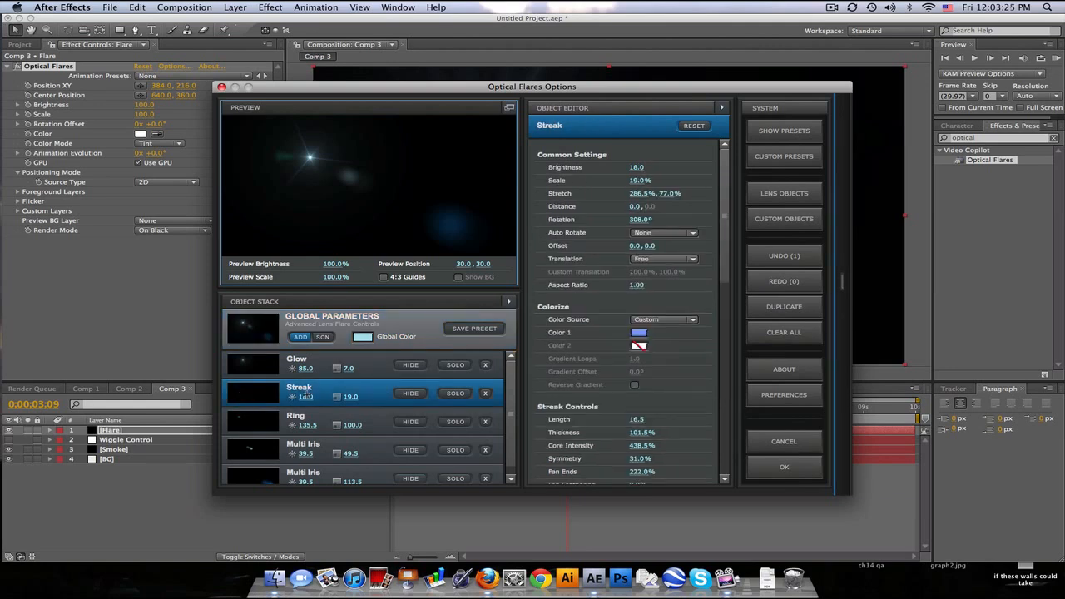
pyautogui.moveTo(343, 396); pyautogui.dragTo(393, 396)
pyautogui.click(796, 477)
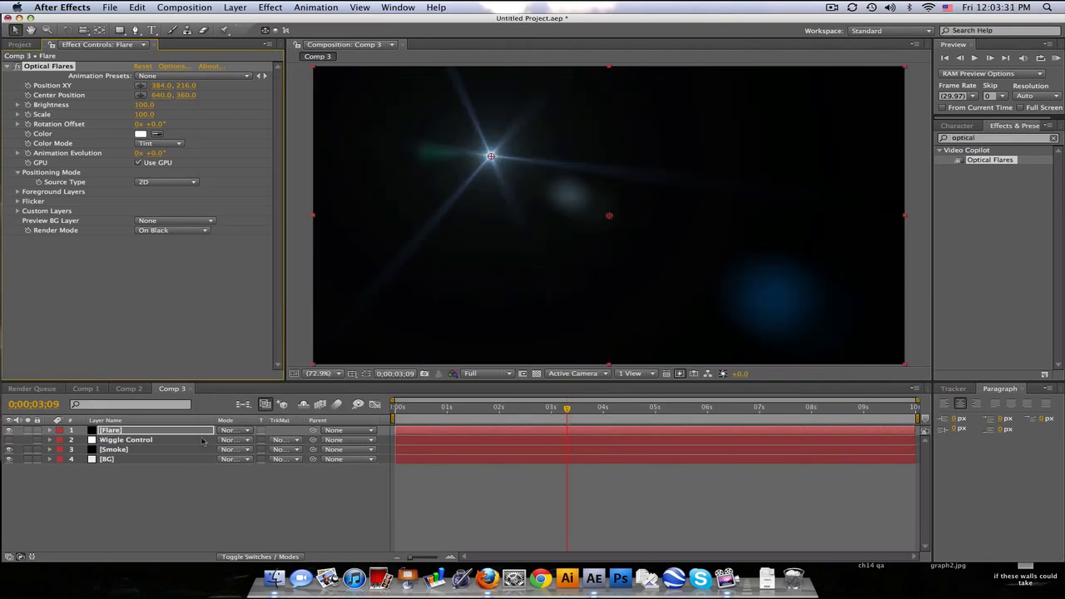
# Set the Source Type of the Flare layer's Optical Flares effect to 3D
pyautogui.click(153, 431)
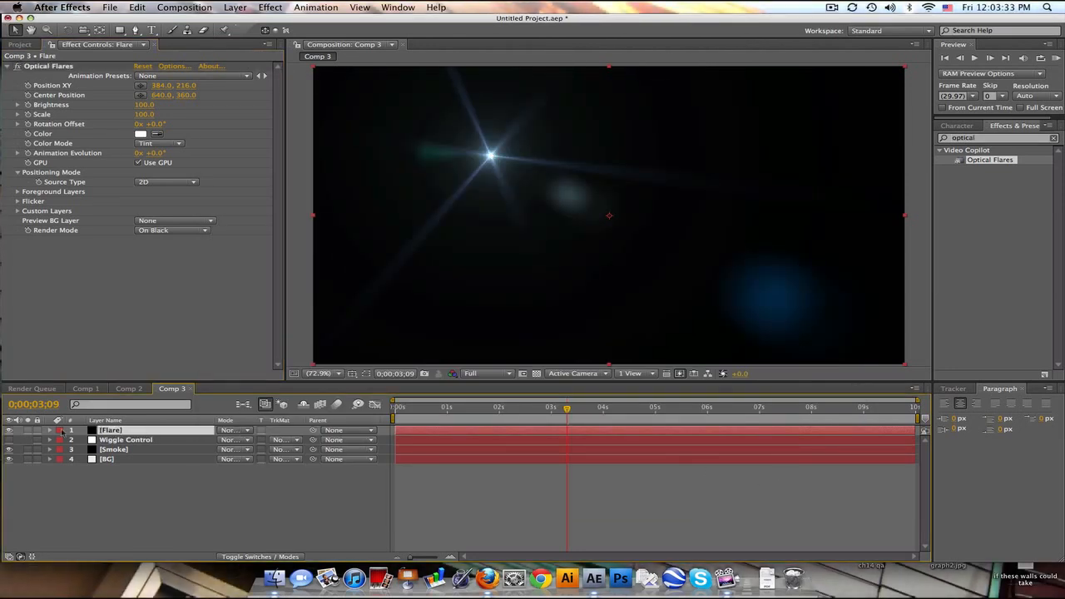
pyautogui.click(51, 430)
pyautogui.click(61, 450)
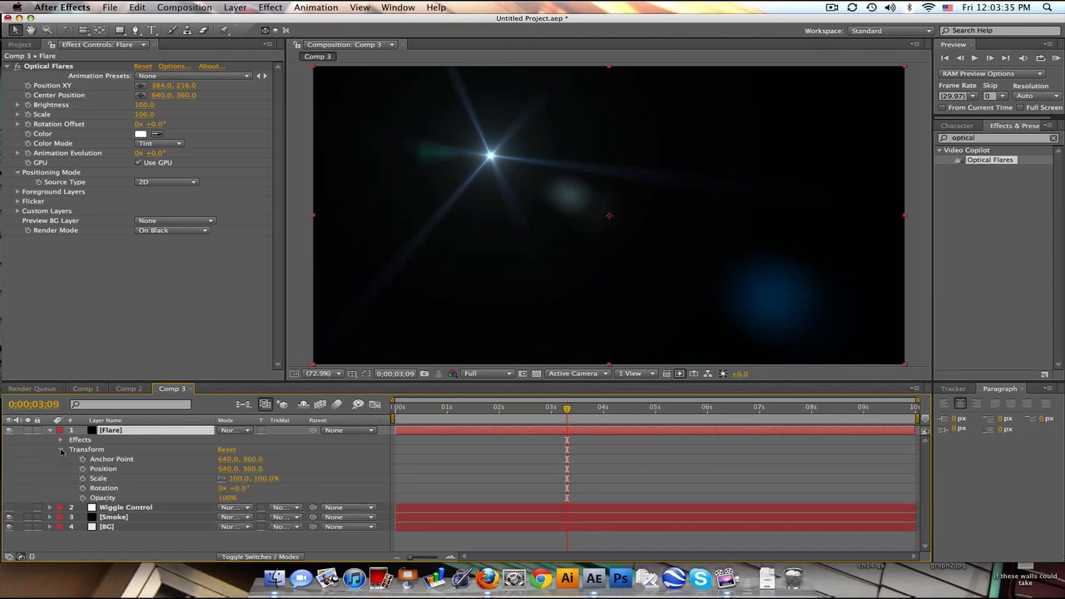
pyautogui.click(61, 449)
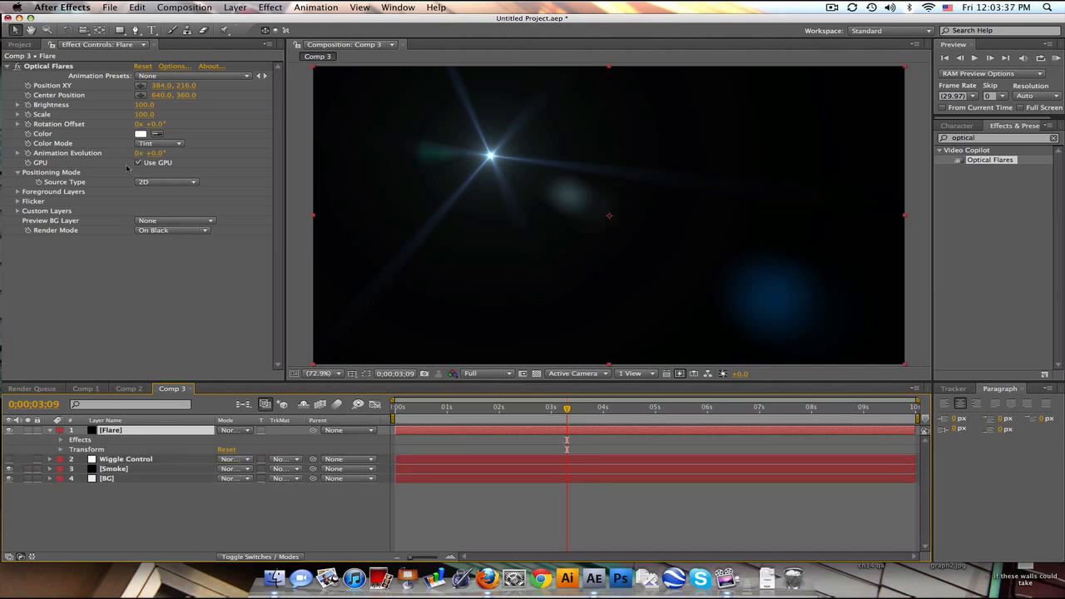
pyautogui.click(163, 182)
pyautogui.click(160, 191)
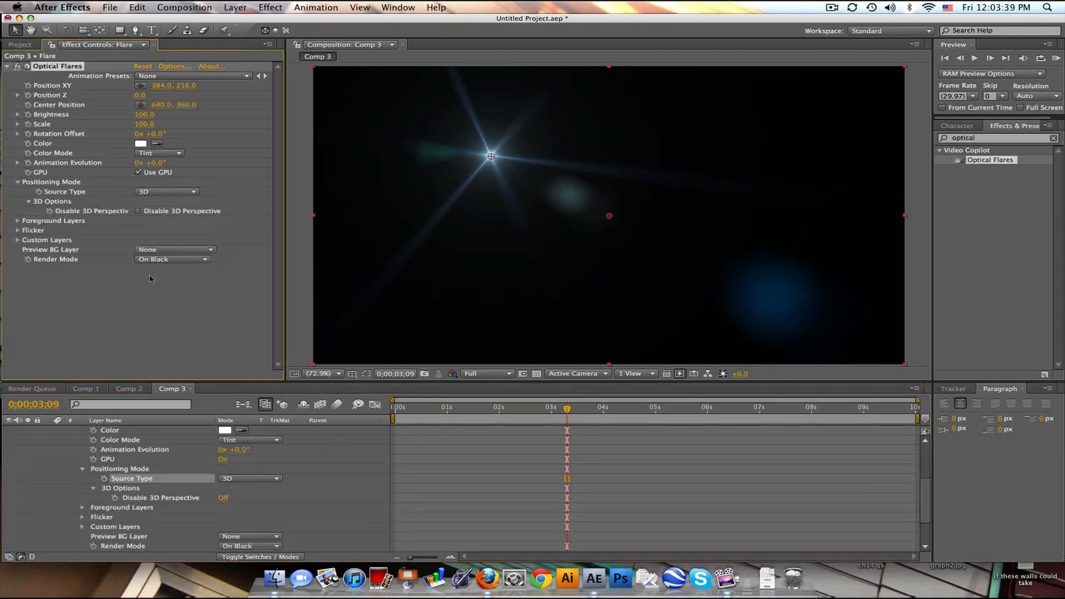
# Reveal the Smoke layer's expressions and enlarge the timeline to show them together with the Flare layer's properties
pyautogui.moveTo(924, 503); pyautogui.dragTo(938, 558)
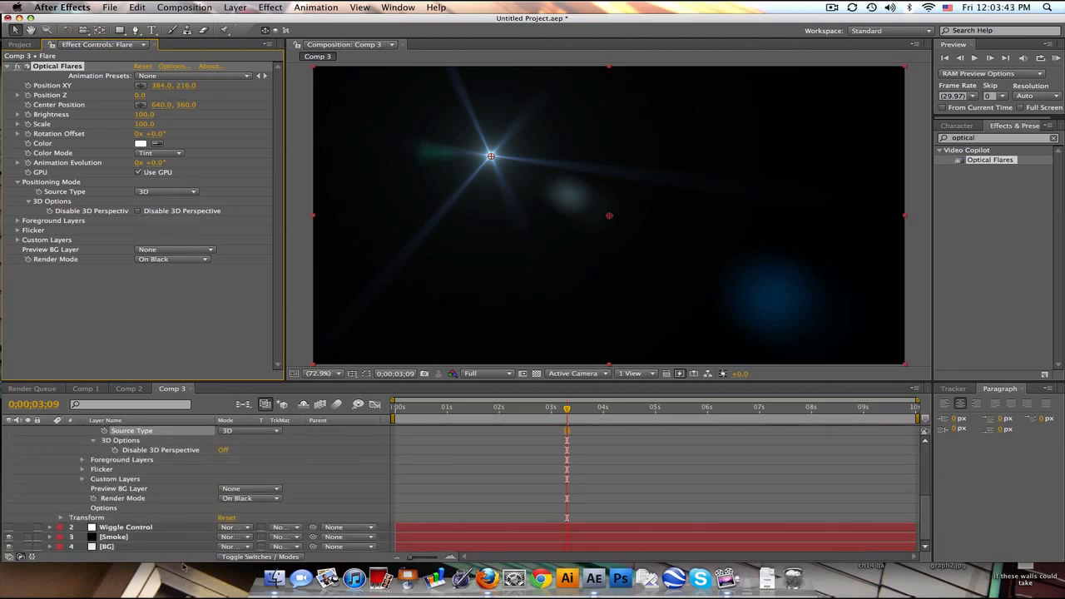
pyautogui.click(160, 537)
pyautogui.press('e')
pyautogui.press('e')
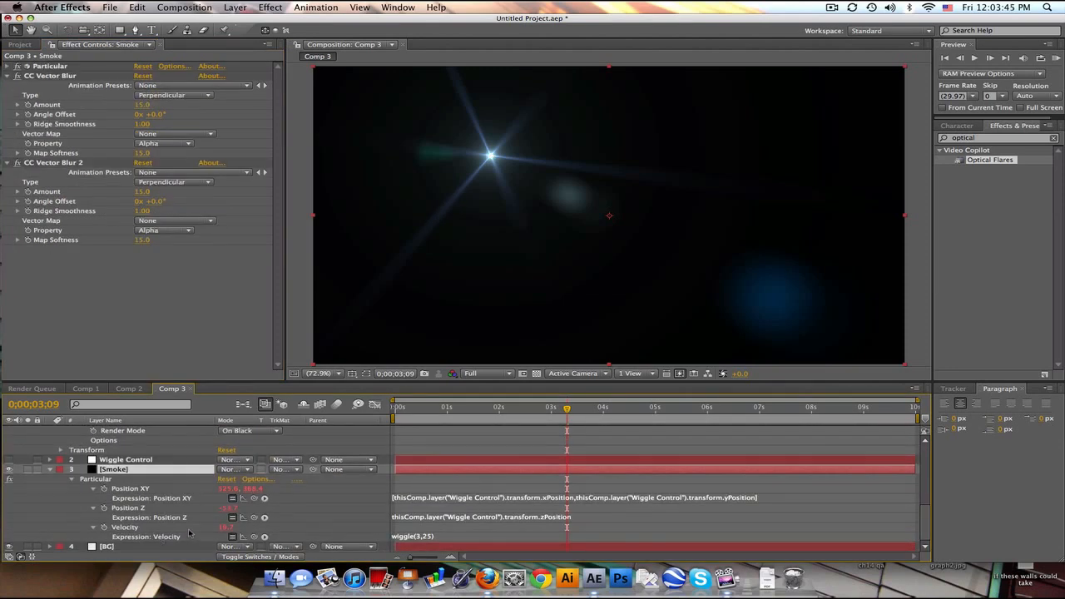
pyautogui.moveTo(537, 380); pyautogui.dragTo(545, 177)
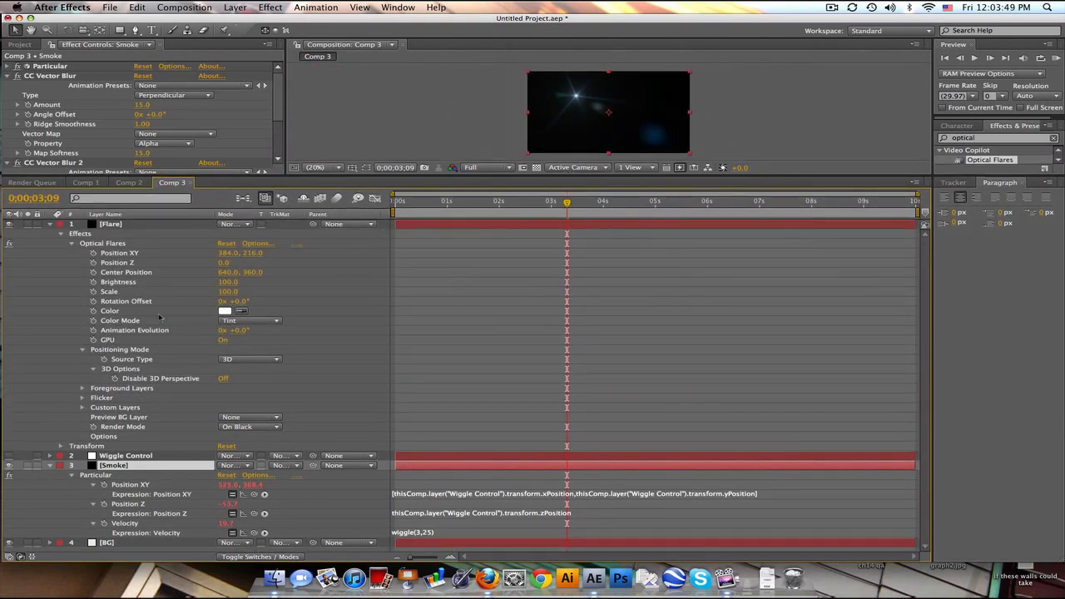
# Link the Optical Flares Position XY and Position Z by expression to the Smoke layer's Particular Position XY and Position Z
pyautogui.click(110, 254)
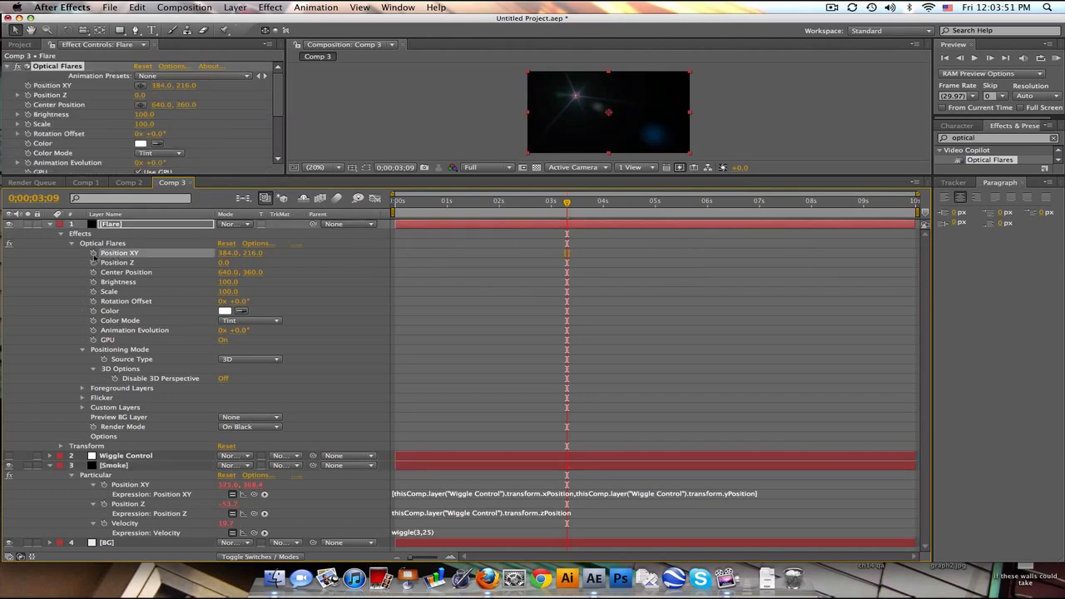
pyautogui.keyDown('alt'); pyautogui.click(93, 253); pyautogui.keyUp('alt')
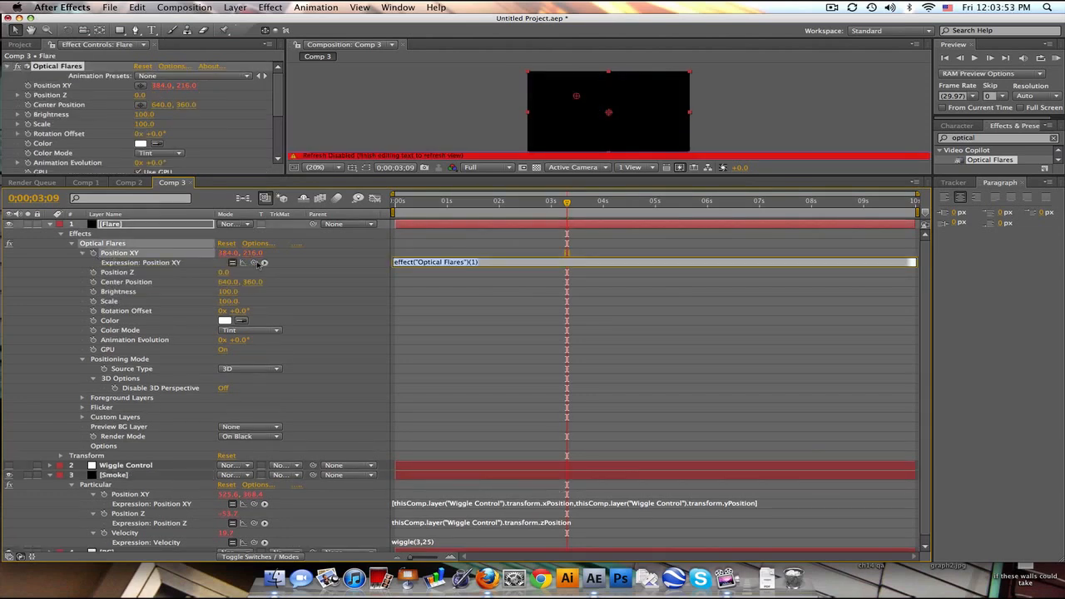
pyautogui.moveTo(258, 263); pyautogui.dragTo(171, 497)
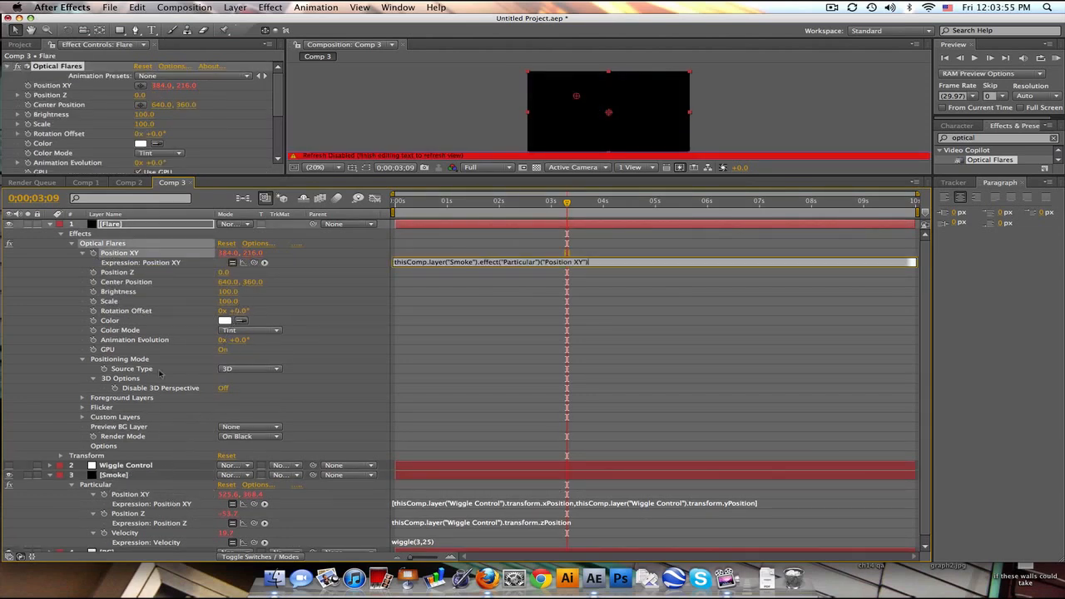
pyautogui.keyDown('alt'); pyautogui.click(93, 273); pyautogui.keyUp('alt')
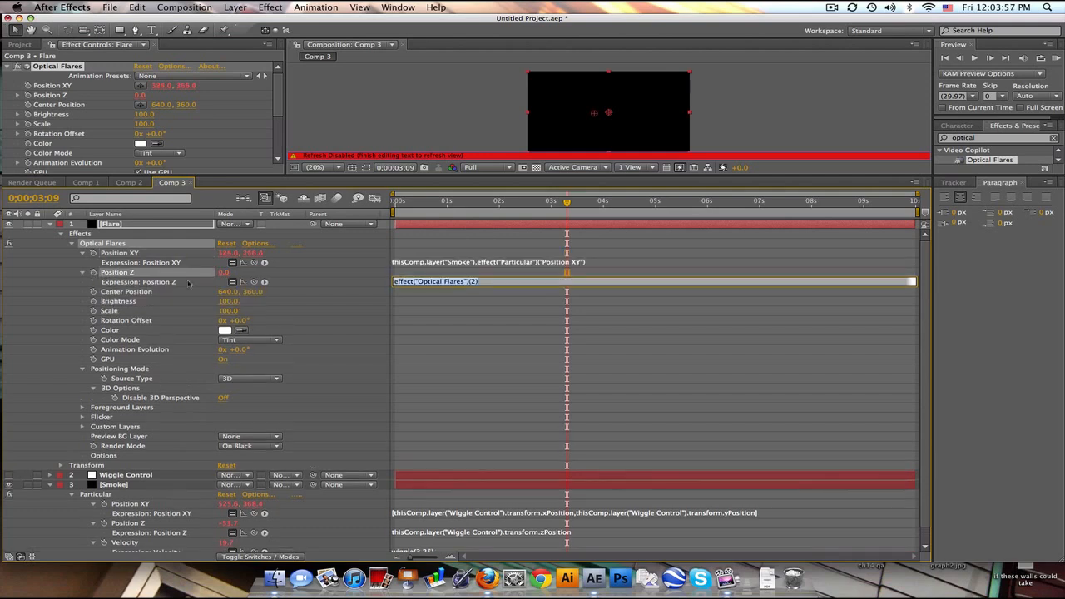
pyautogui.moveTo(253, 283); pyautogui.dragTo(176, 525)
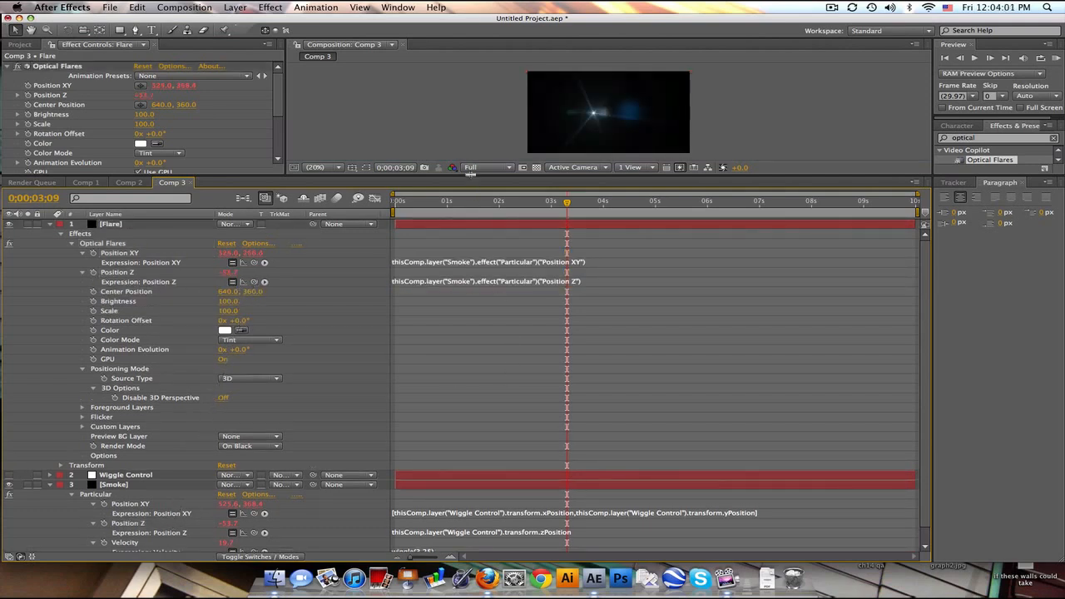
# Collapse the Flare and Smoke layers' properties and set the Flare layer's blending mode to Screen
pyautogui.moveTo(470, 174); pyautogui.dragTo(470, 321)
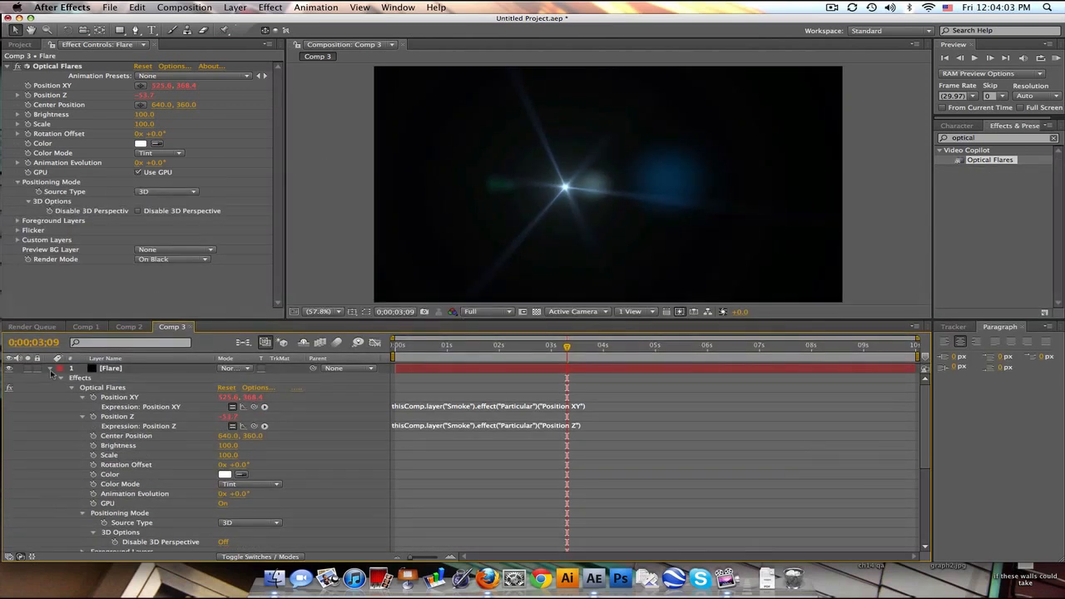
pyautogui.click(50, 368)
pyautogui.click(50, 388)
pyautogui.click(247, 368)
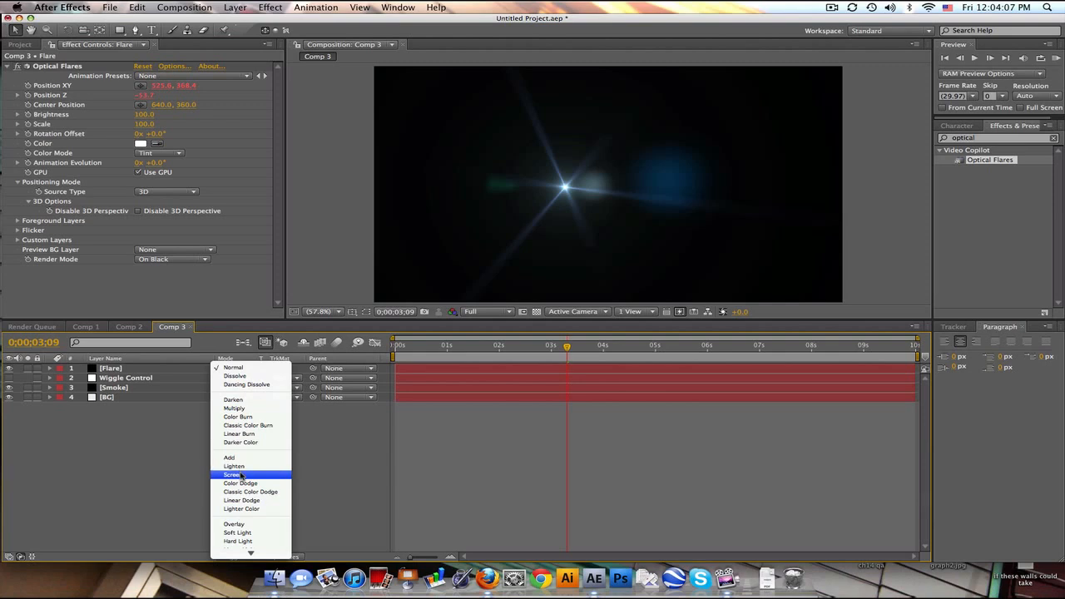
pyautogui.click(241, 475)
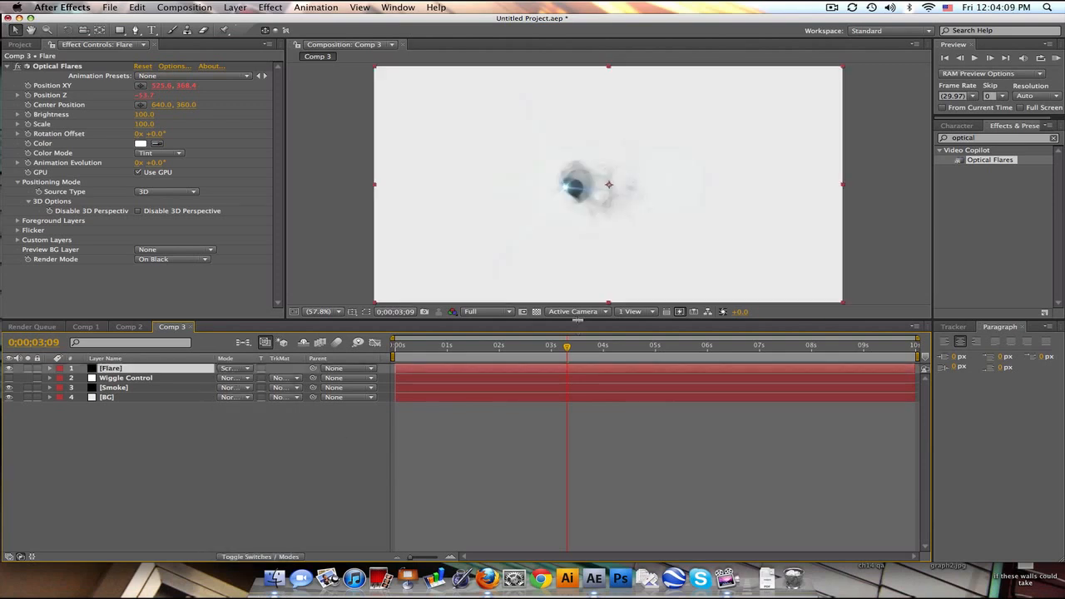
# Check the flare over the smoke at 0;00;04;21 and 0;00;05;12, comparing the frame with the Flare layer hidden and shown
pyautogui.moveTo(576, 321); pyautogui.dragTo(576, 359)
pyautogui.click(569, 383)
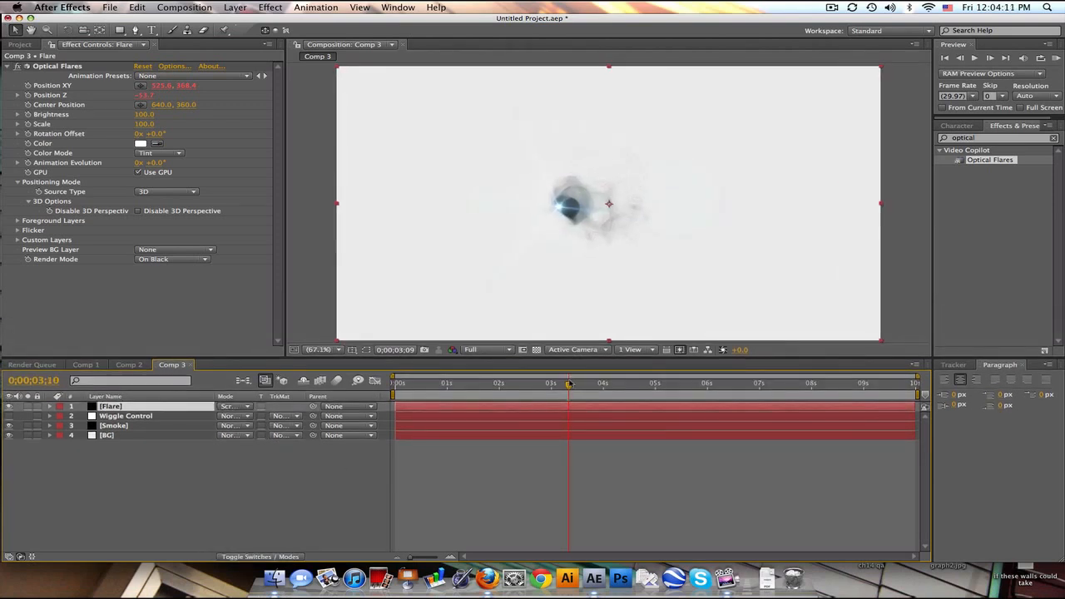
pyautogui.click(639, 384)
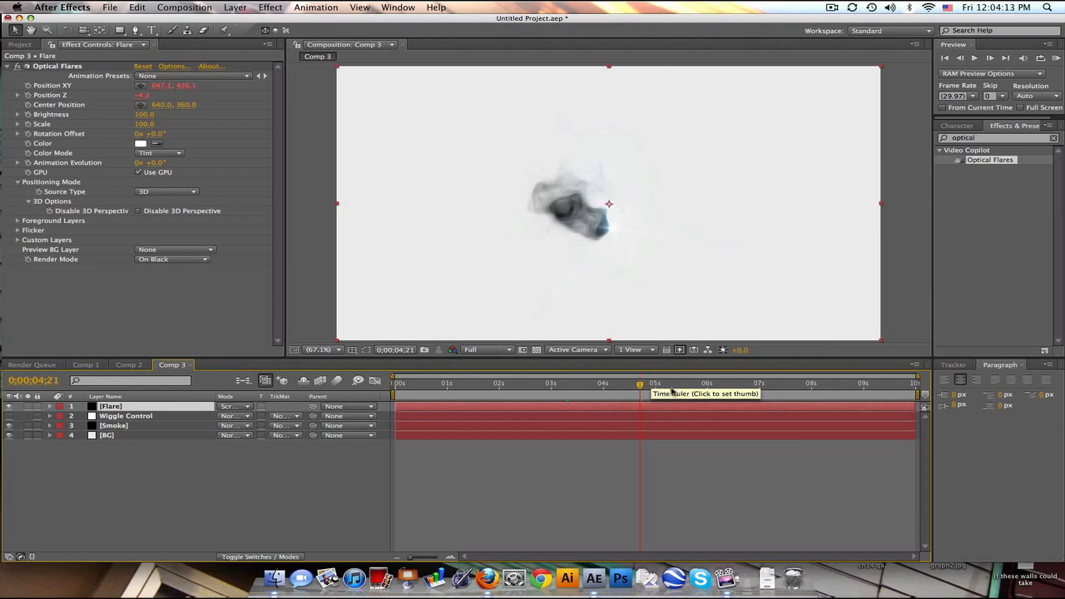
pyautogui.click(675, 386)
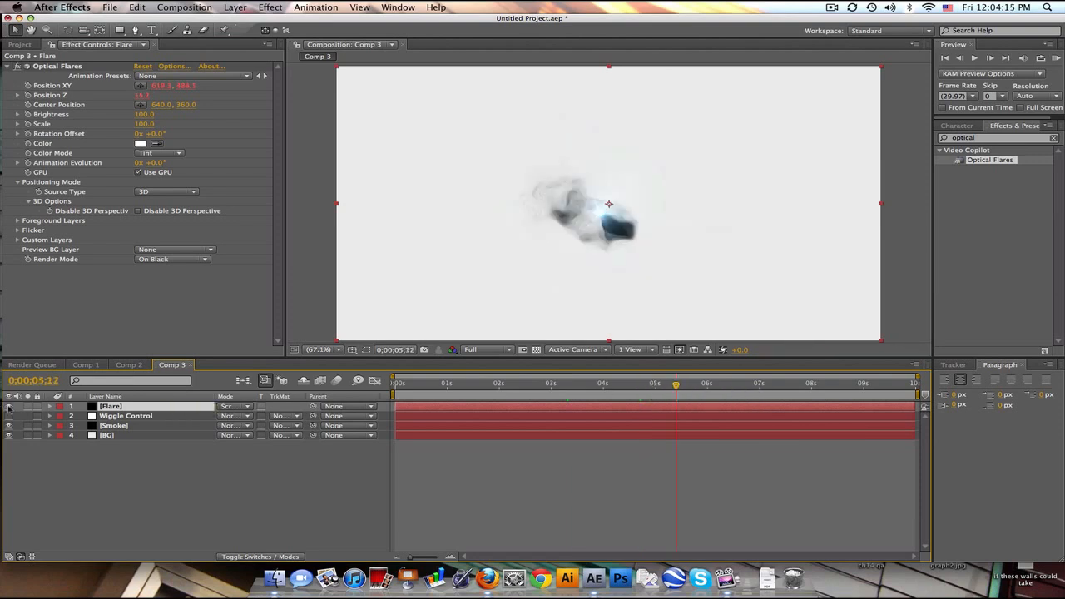
pyautogui.click(9, 406)
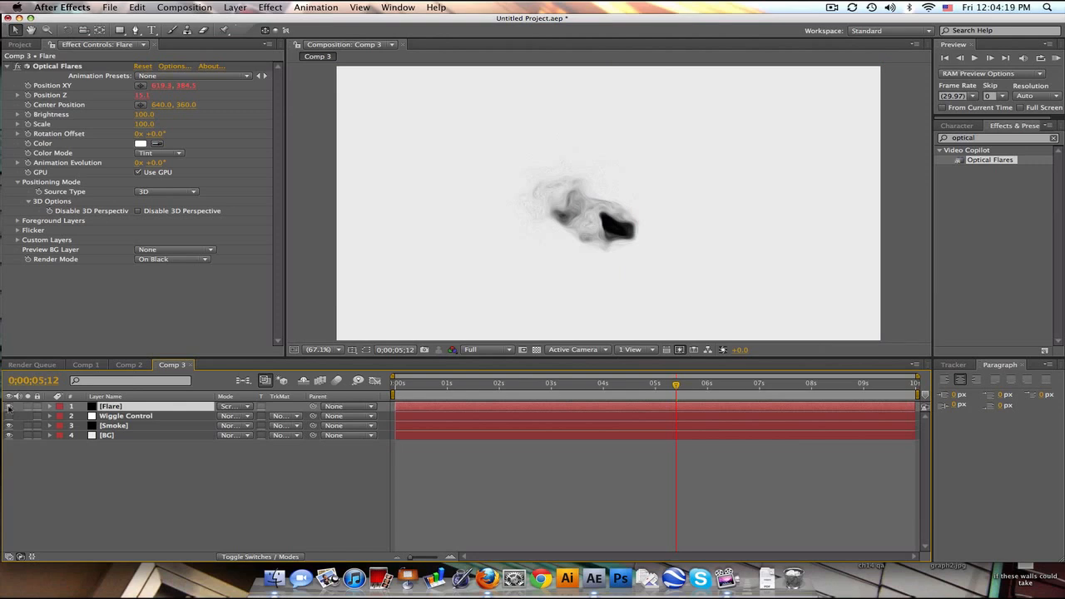
pyautogui.click(9, 407)
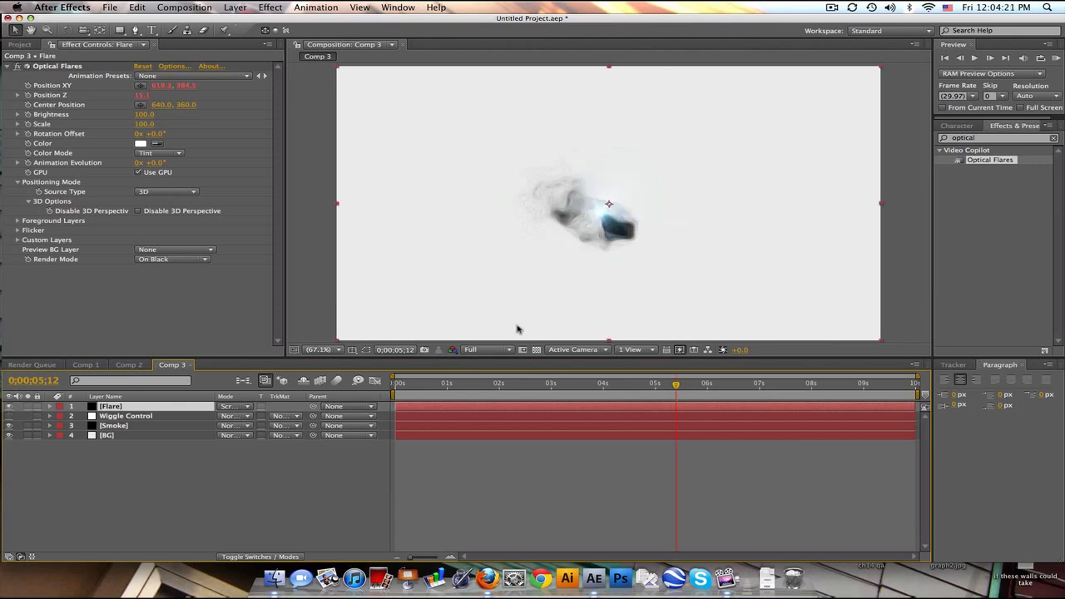
# Duplicate the Smoke layer and solo the upper copy over the transparency grid
pyautogui.click(143, 427)
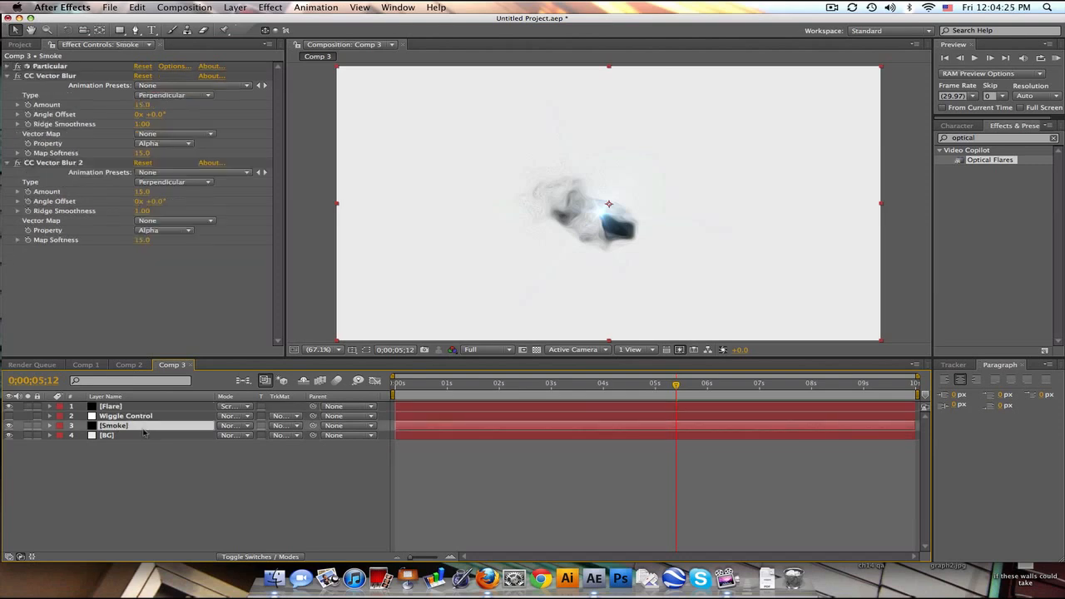
pyautogui.press('super+d')
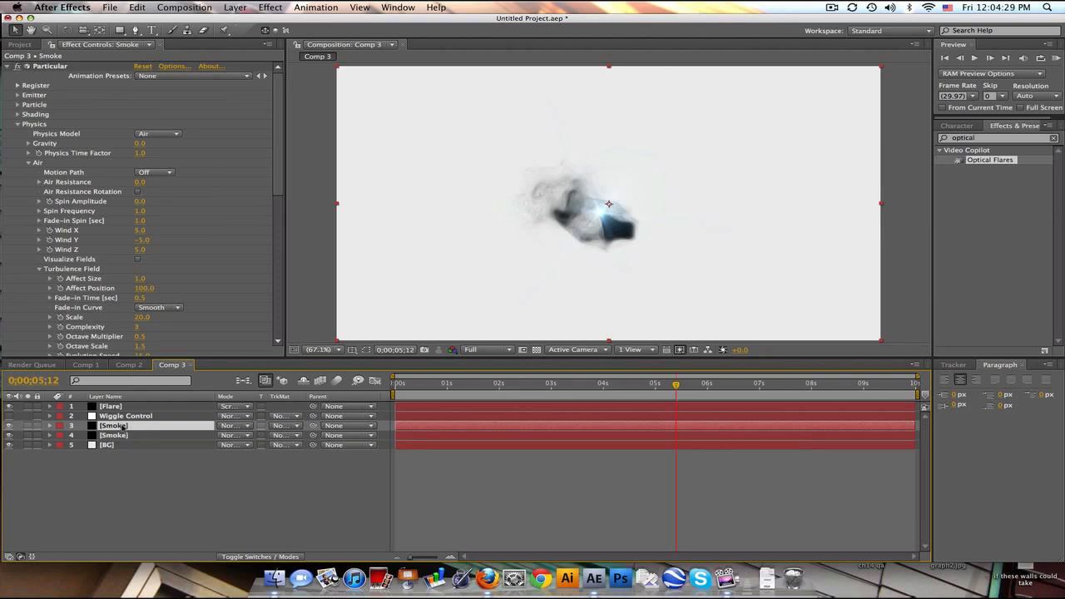
pyautogui.click(27, 425)
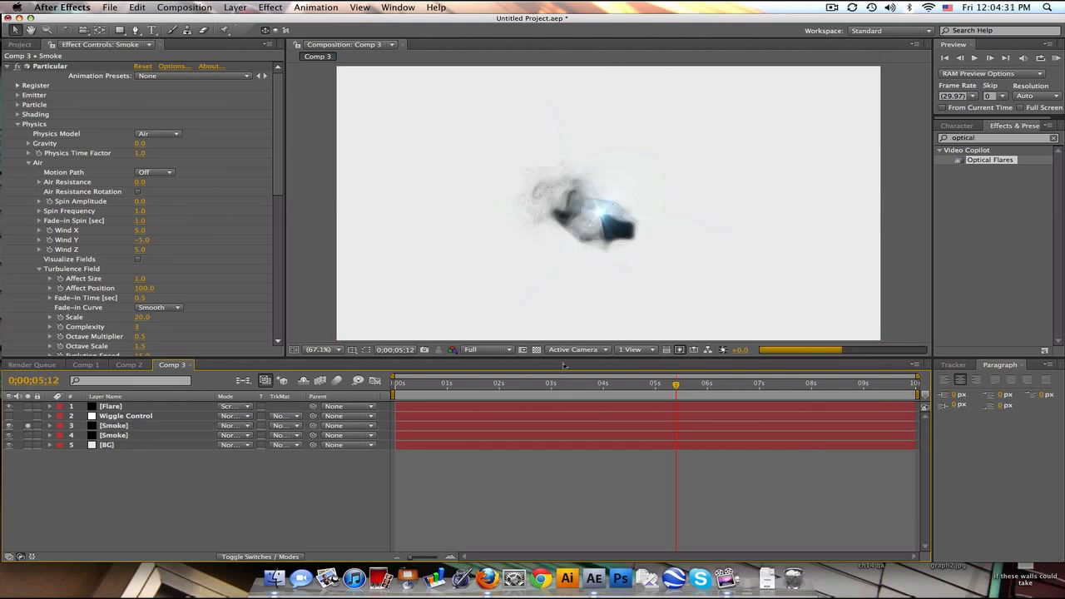
pyautogui.click(537, 349)
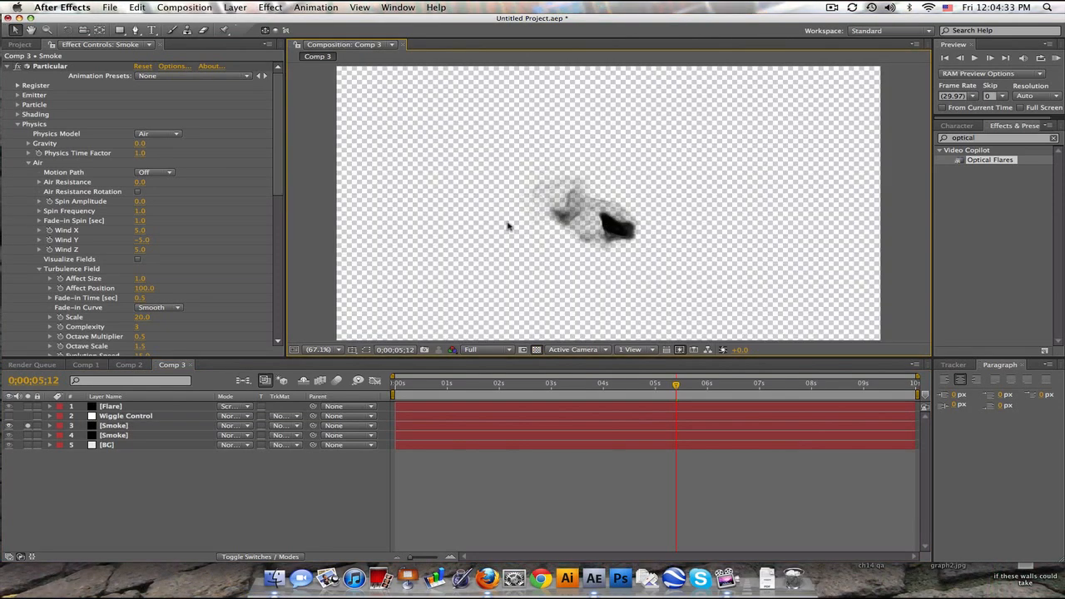
# Collapse the Particular settings and delete both CC Vector Blur effects from the upper Smoke layer
pyautogui.click(6, 66)
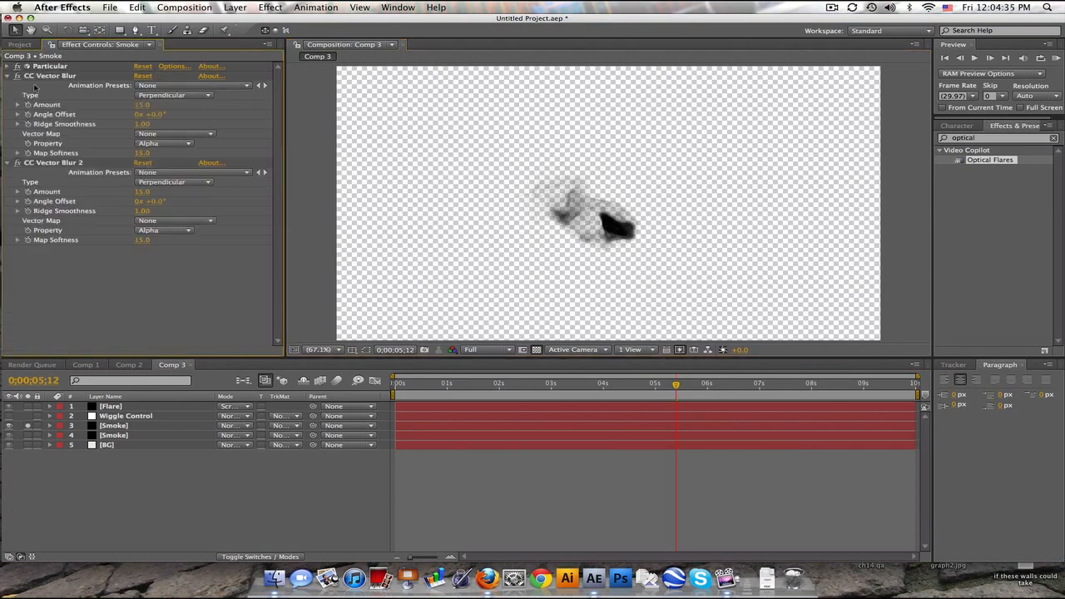
pyautogui.click(46, 76)
pyautogui.click(55, 163)
pyautogui.press('Delete')
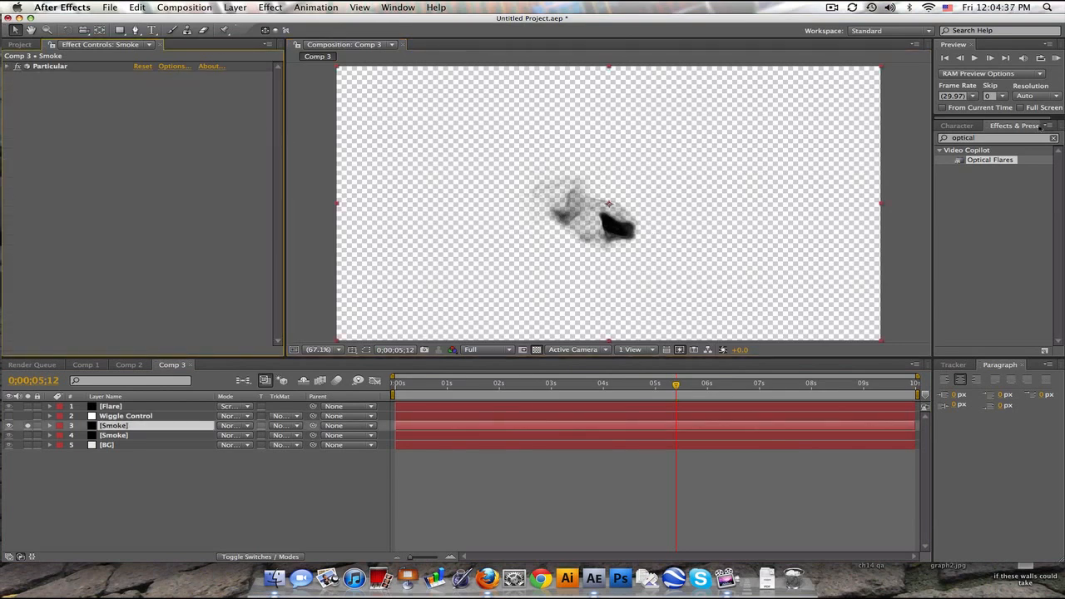
# Apply Fast Blur to the soloed Smoke layer and set its Blurriness to 25
pyautogui.write('fast')
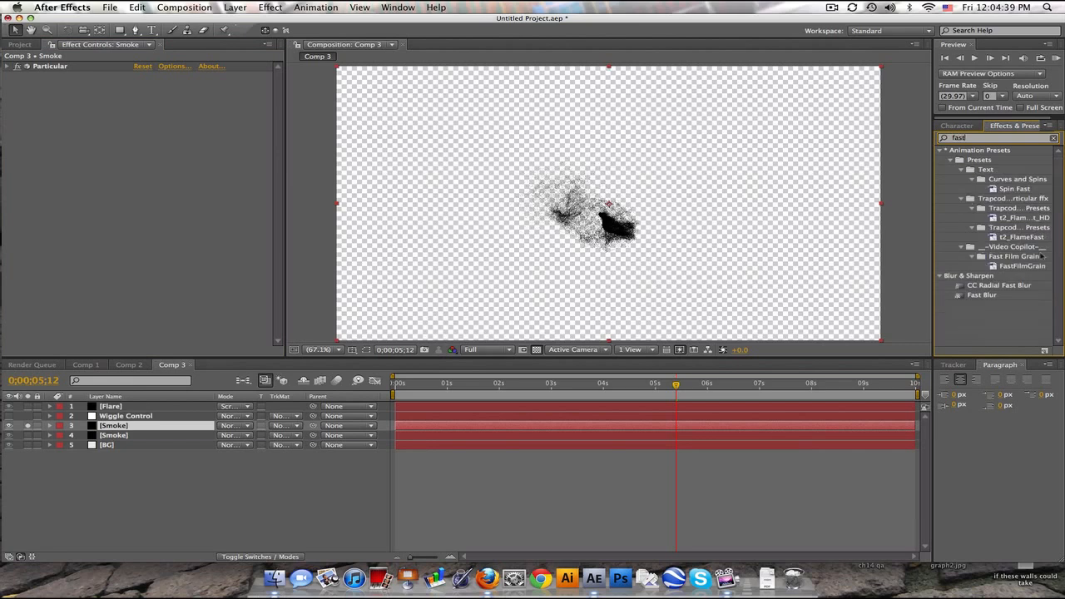
pyautogui.moveTo(982, 296); pyautogui.dragTo(190, 169)
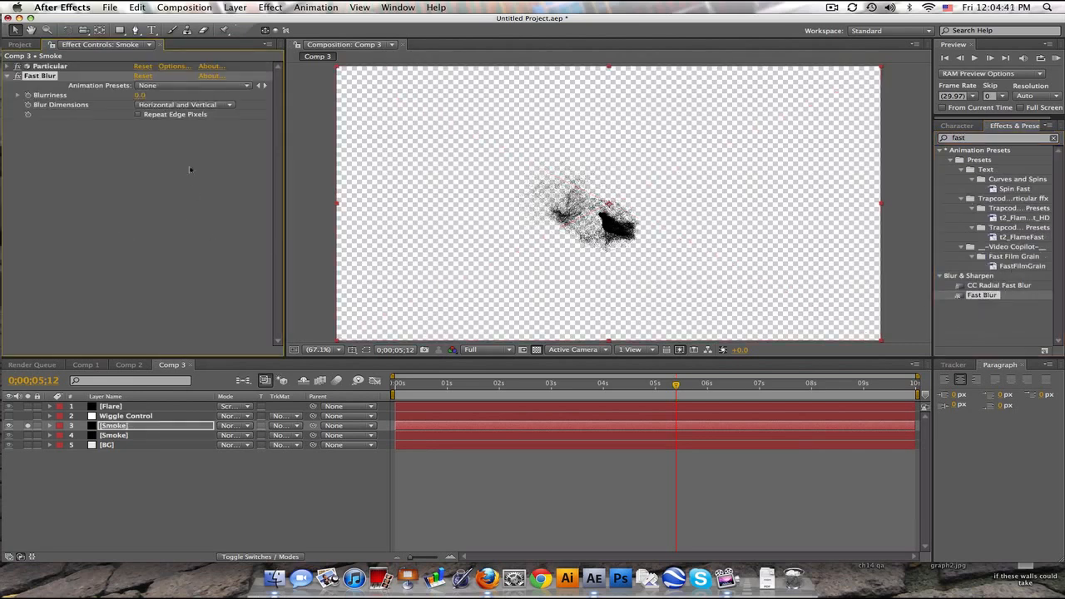
pyautogui.click(140, 95)
pyautogui.write('25')
pyautogui.press('Return')
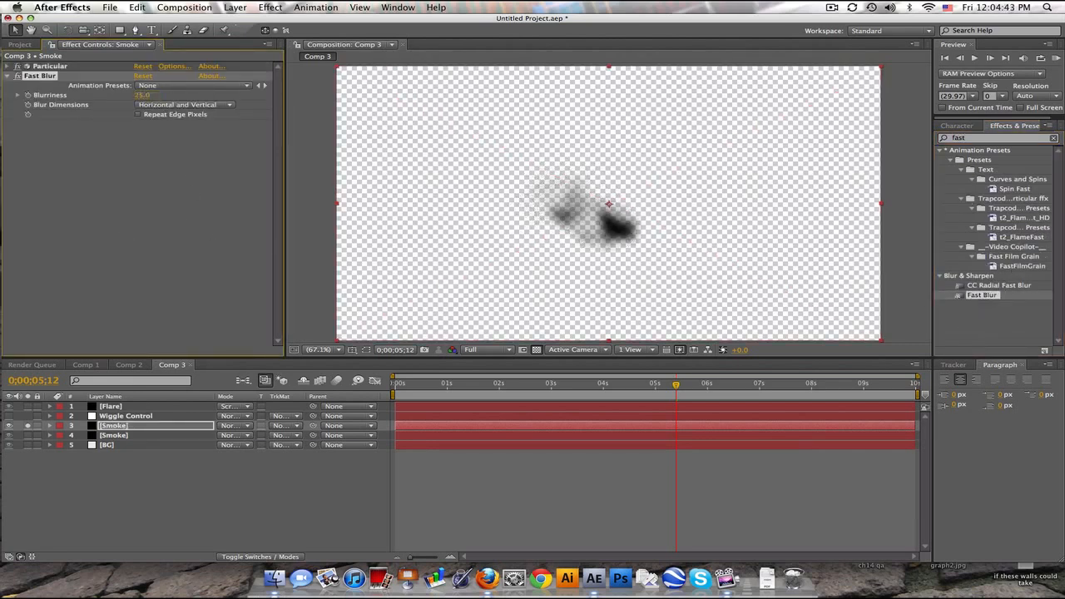
# Unsolo the blurred Smoke layer, move it below the other Smoke layer and rename it Shadow
pyautogui.click(28, 427)
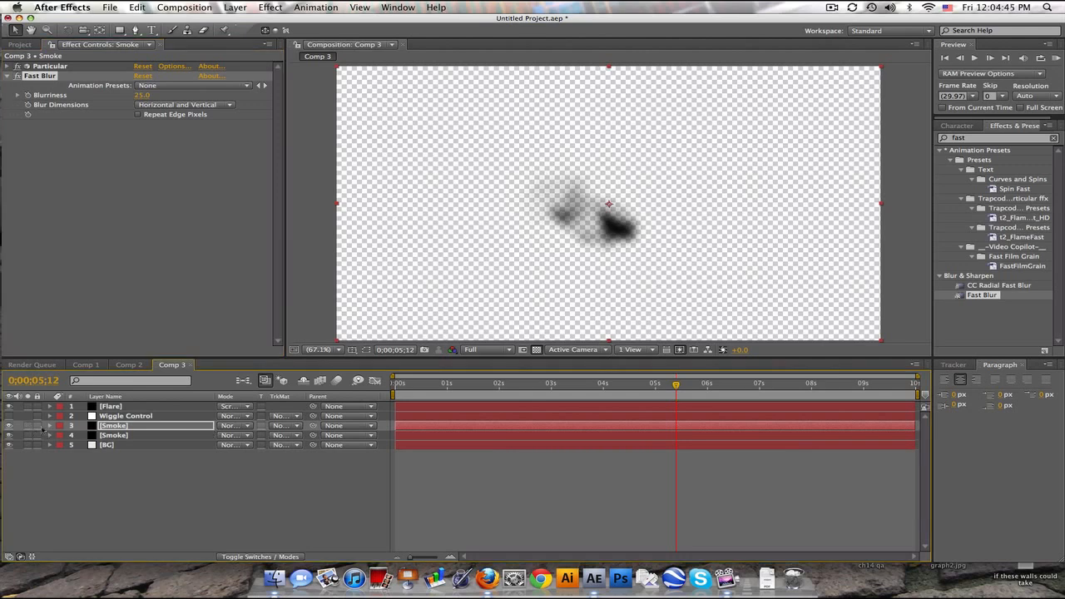
pyautogui.moveTo(123, 427); pyautogui.dragTo(127, 439)
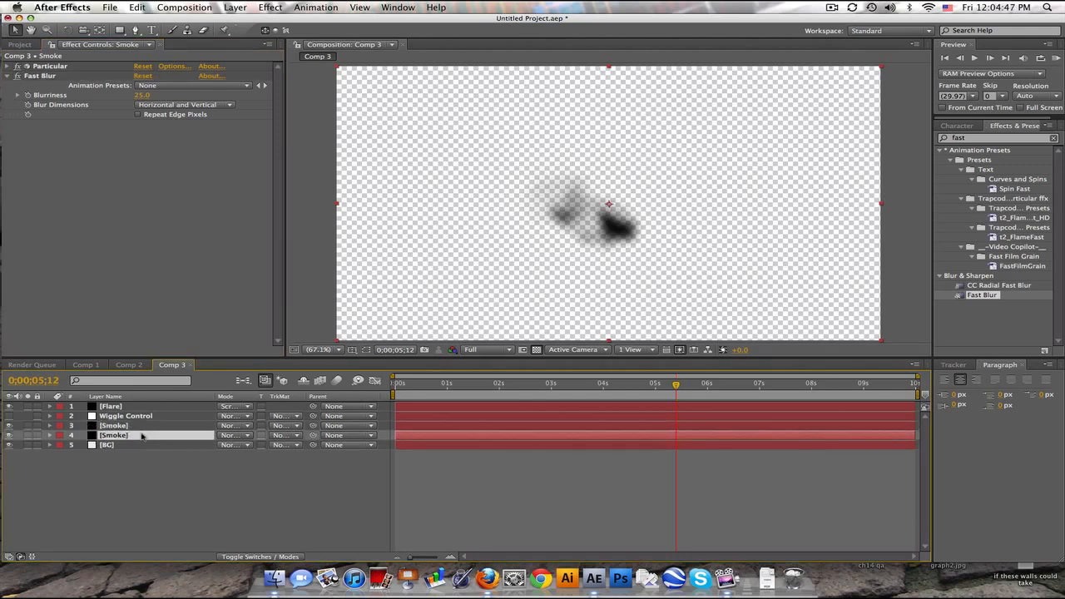
pyautogui.press('Return')
pyautogui.write('Shadow')
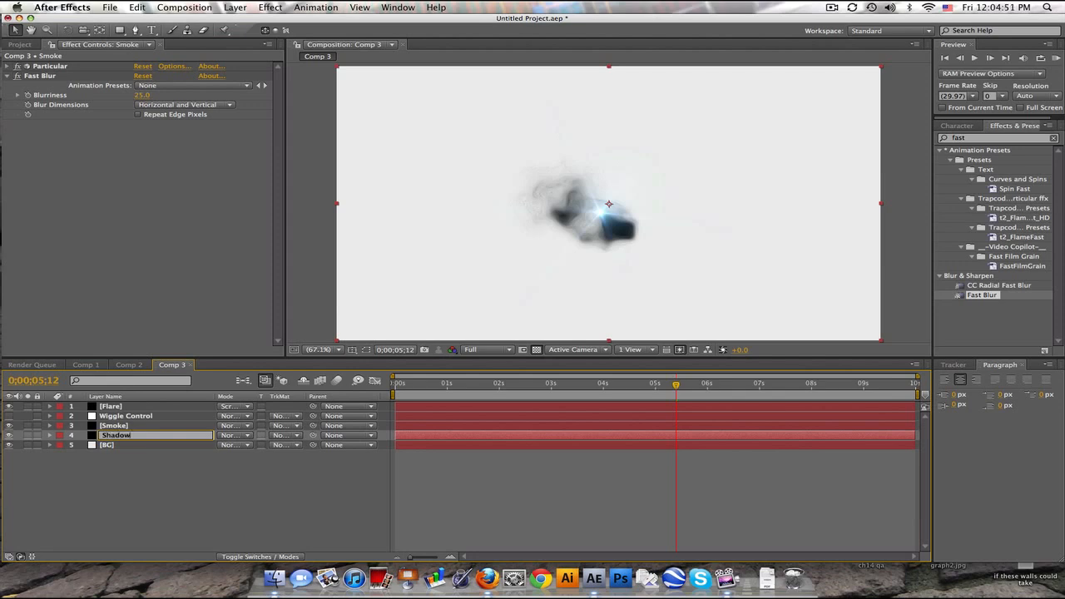
pyautogui.press('Return')
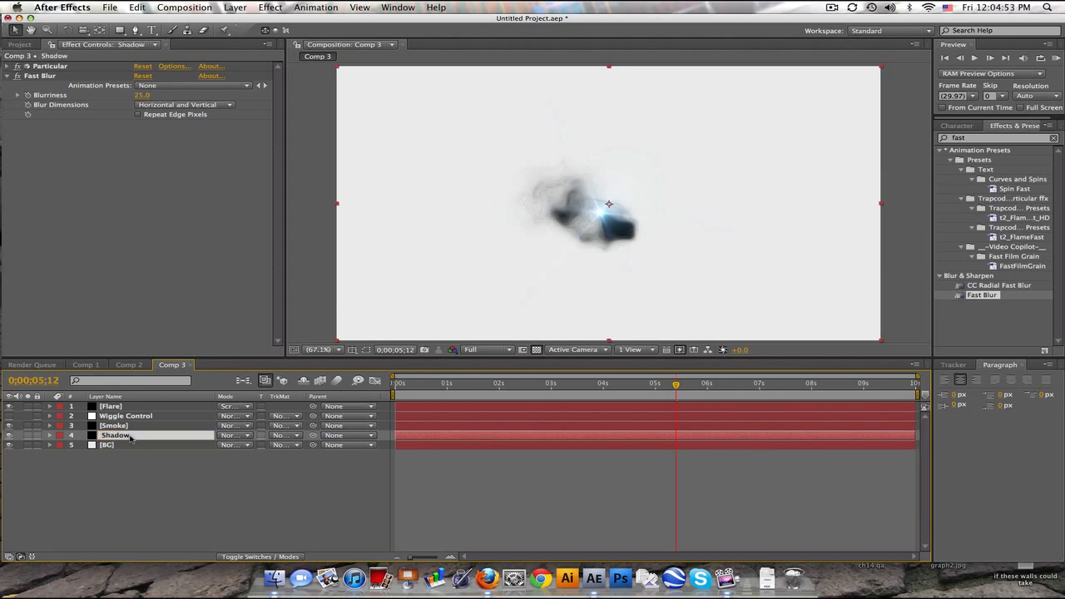
# Flatten the Shadow layer by scaling it to 100, 25% unlinked, and lower it to position 640, 617
pyautogui.press('s')
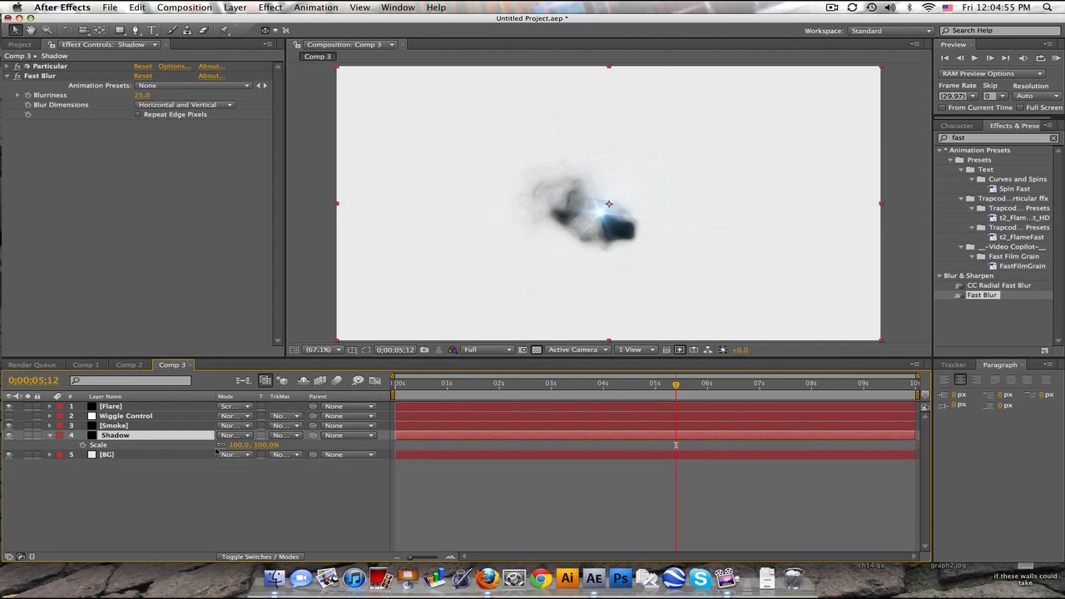
pyautogui.click(264, 445)
pyautogui.press('Return')
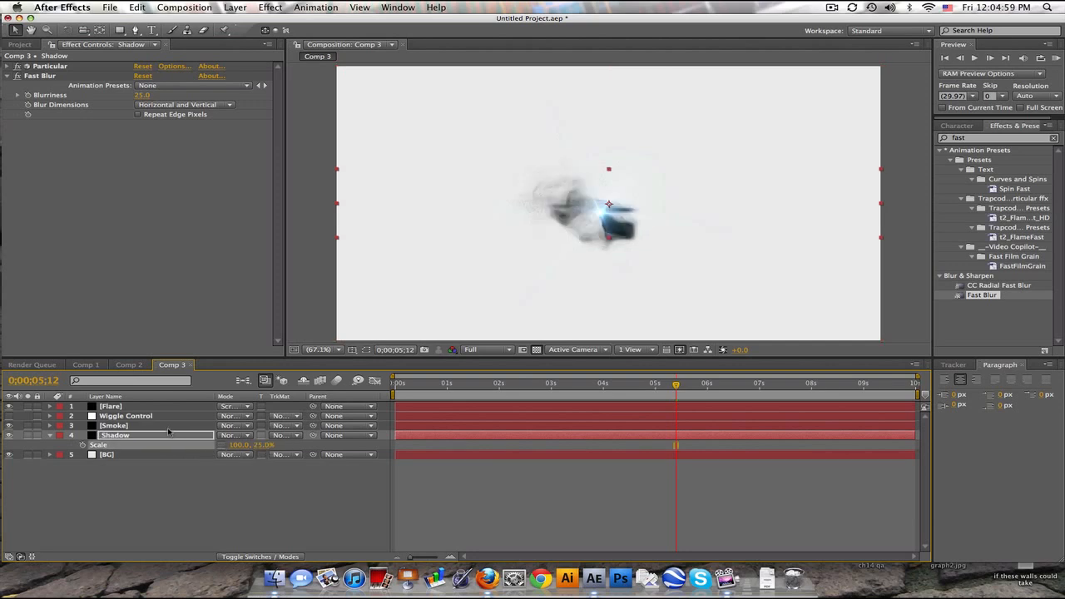
pyautogui.press('p')
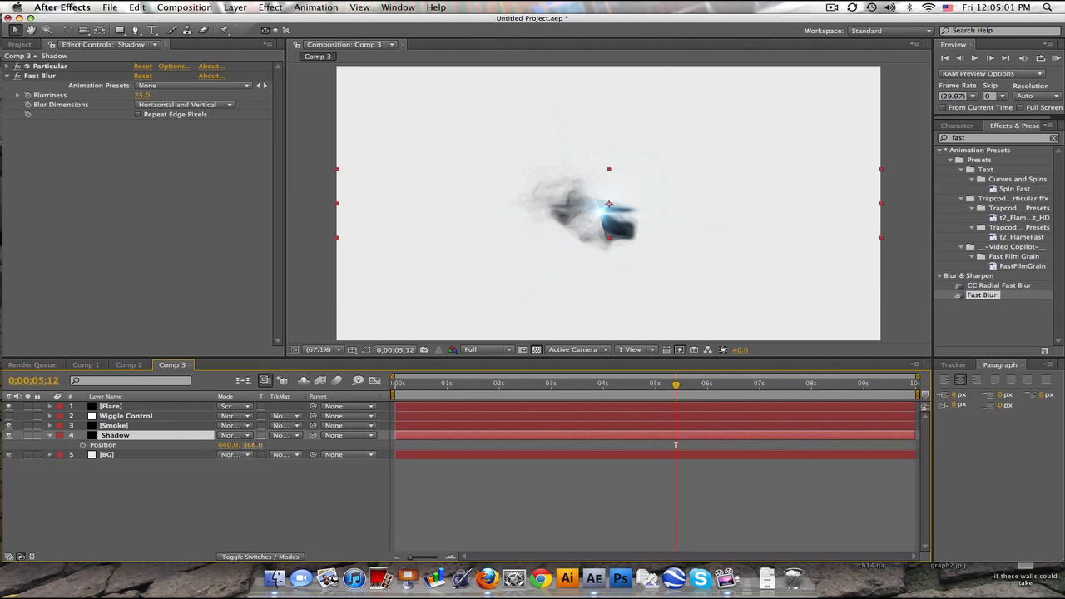
pyautogui.moveTo(251, 445); pyautogui.dragTo(417, 444)
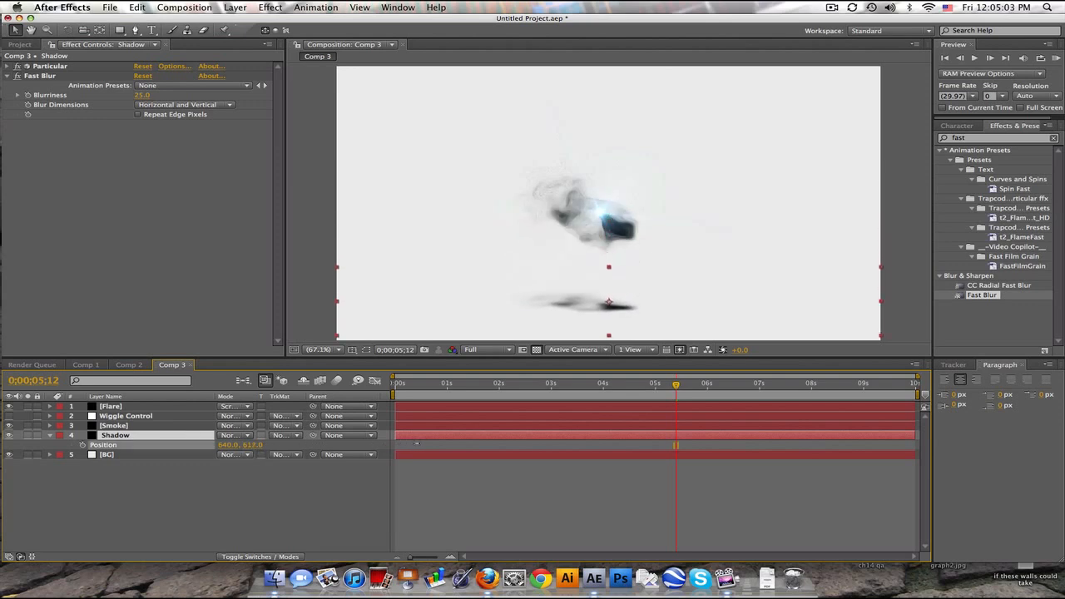
# Set the preview resolution to Quarter and check the smoke and its shadow at several times between 0;00;00;25 and 0;00;07;21
pyautogui.click(482, 351)
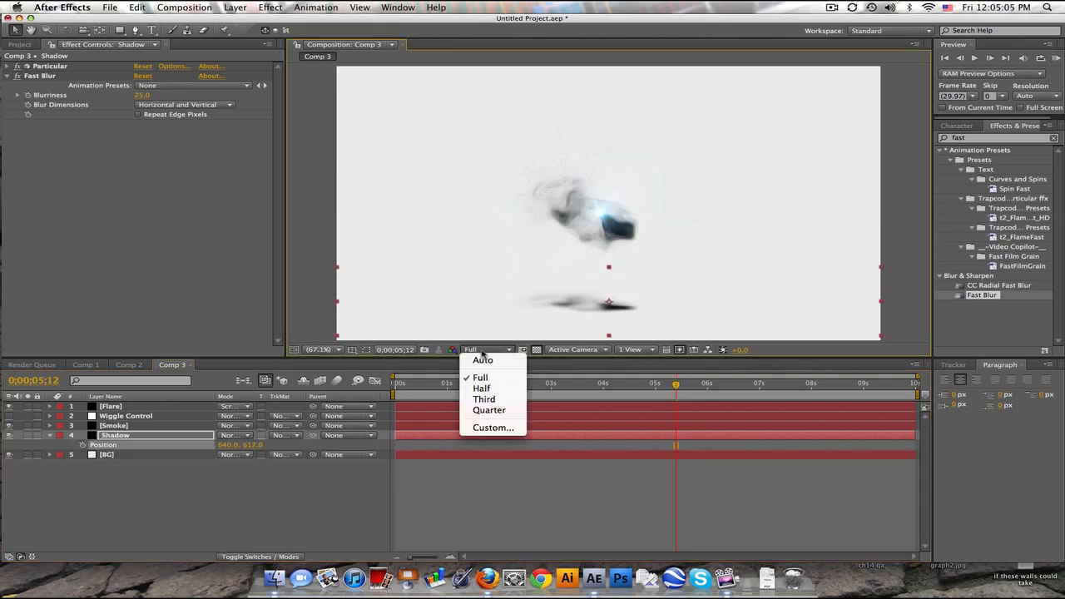
pyautogui.click(489, 410)
pyautogui.click(438, 386)
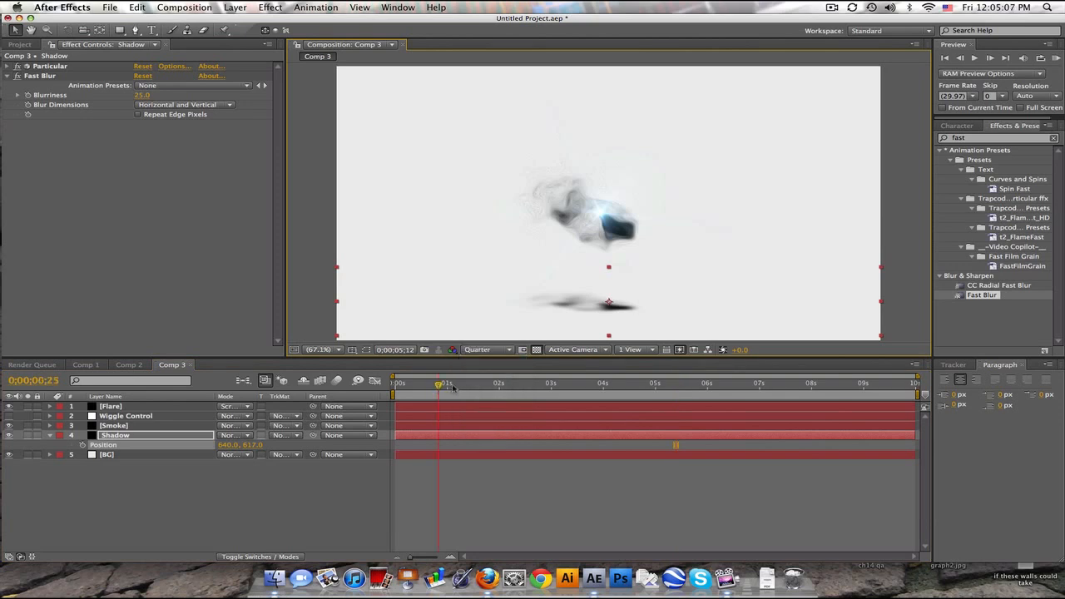
pyautogui.moveTo(453, 387); pyautogui.dragTo(498, 384)
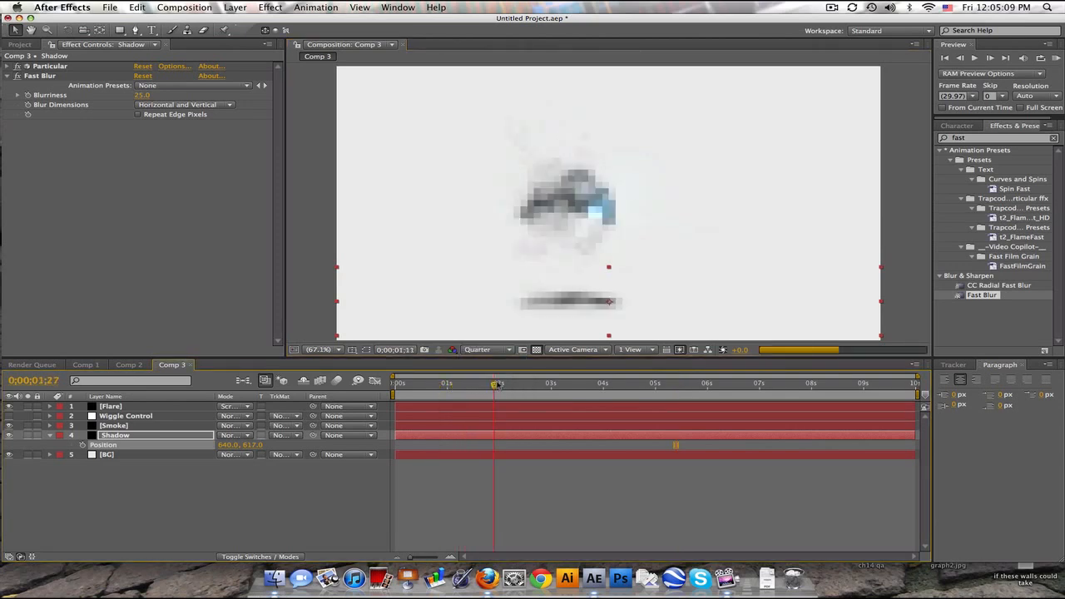
pyautogui.click(546, 387)
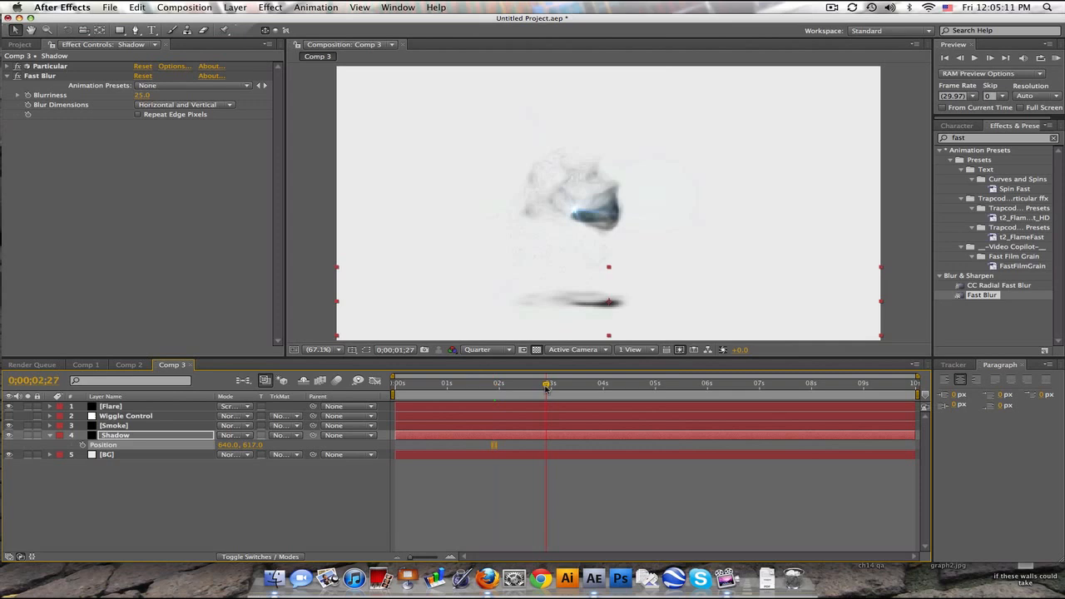
pyautogui.click(626, 387)
pyautogui.click(715, 387)
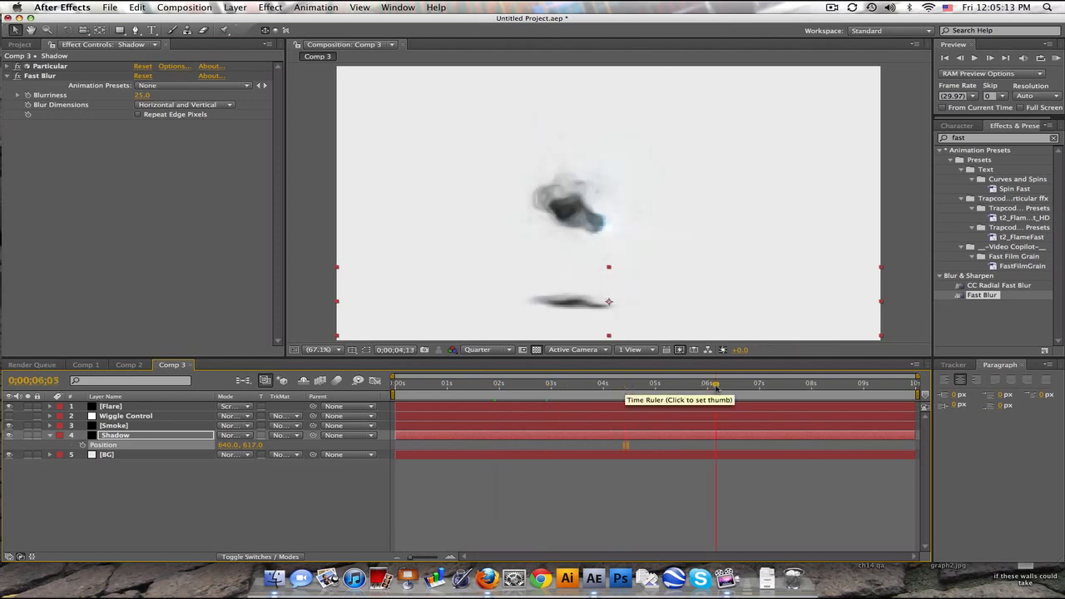
pyautogui.click(795, 387)
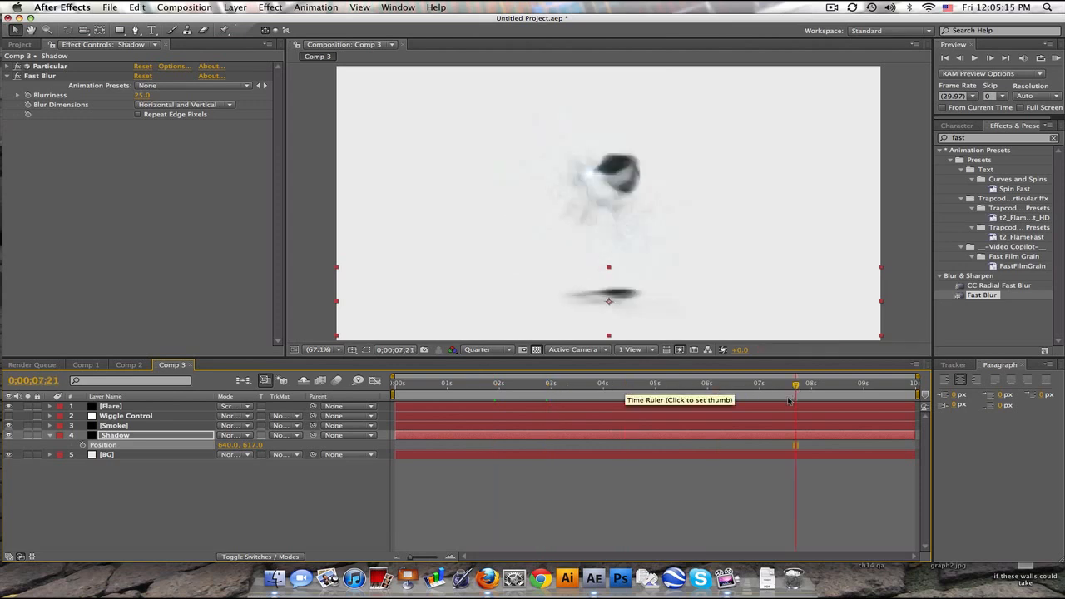
pyautogui.click(699, 387)
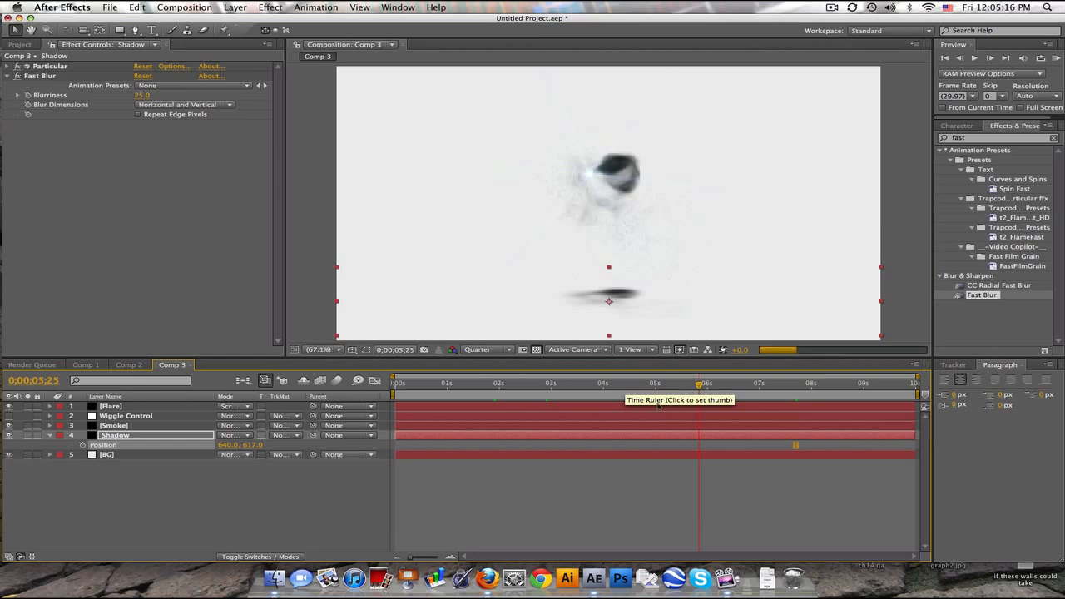
pyautogui.click(570, 382)
# Delete the Shadow layer and move the Wiggle Control layer below the BG layer
pyautogui.click(154, 434)
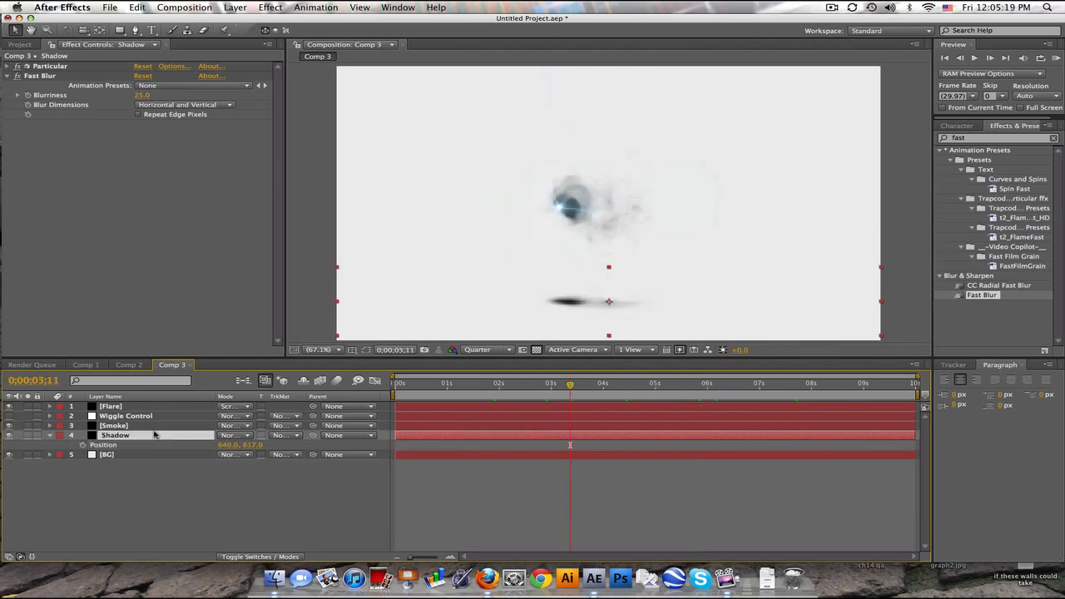
pyautogui.press('Delete')
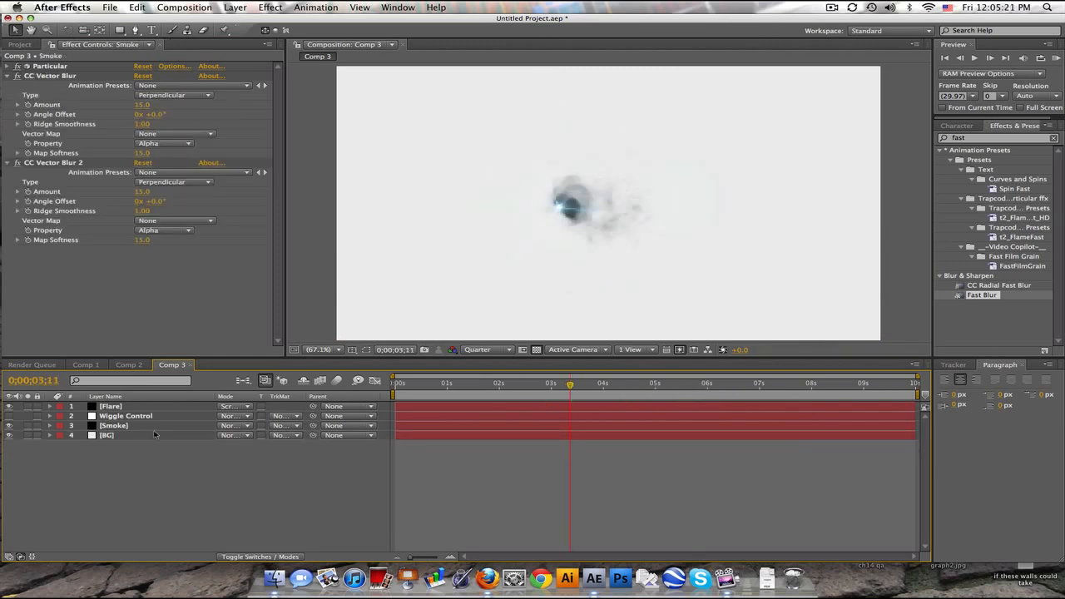
pyautogui.click(154, 416)
pyautogui.moveTo(154, 416); pyautogui.dragTo(147, 465)
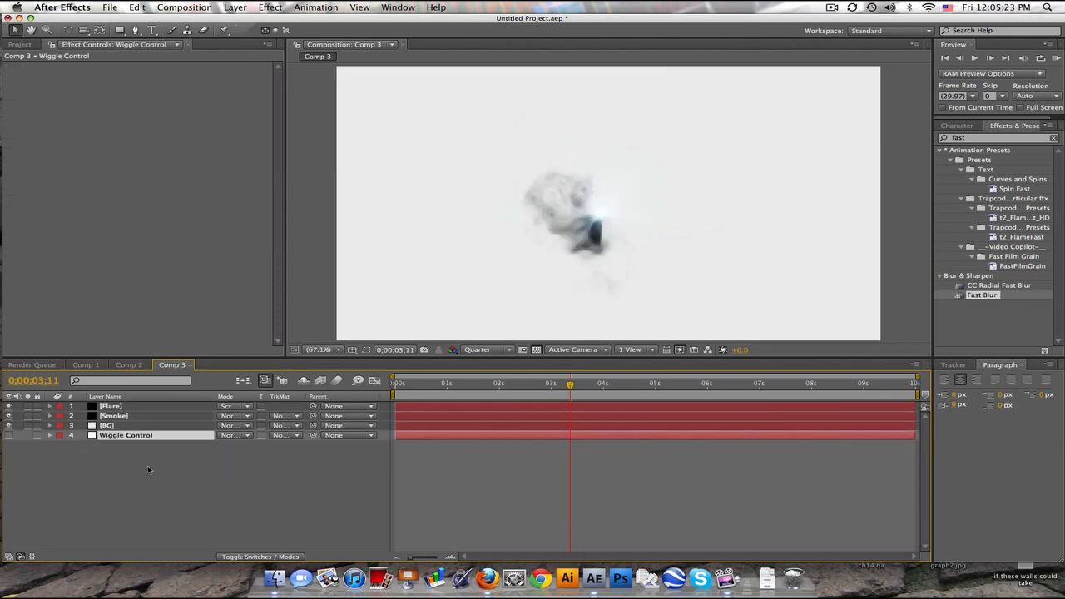
# Add a 35mm camera named Camera 1 and a new null object to the composition
pyautogui.click(234, 8)
pyautogui.moveTo(237, 21)
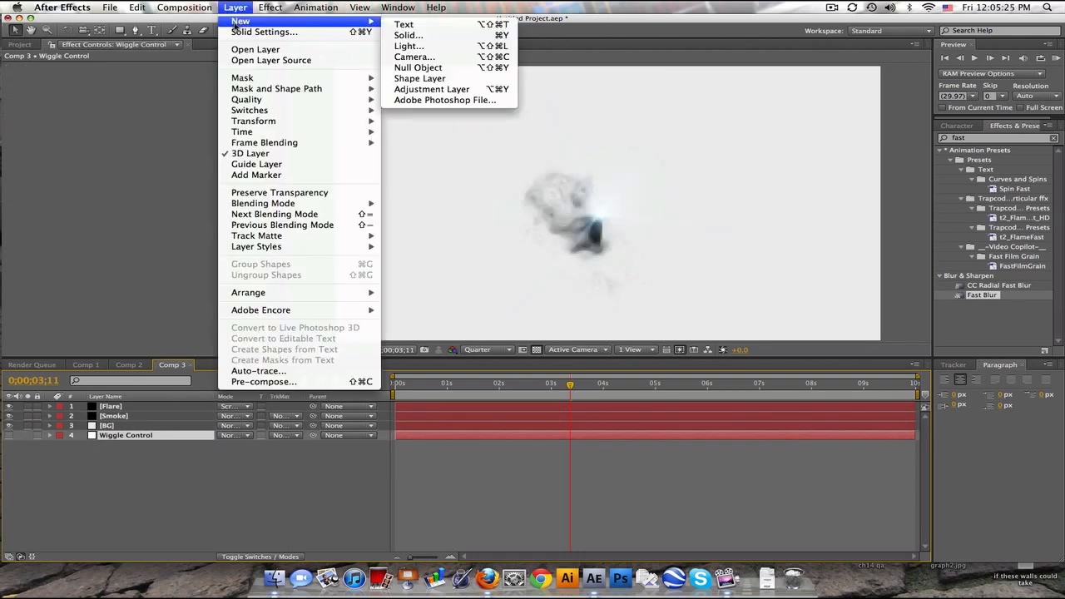
pyautogui.click(482, 56)
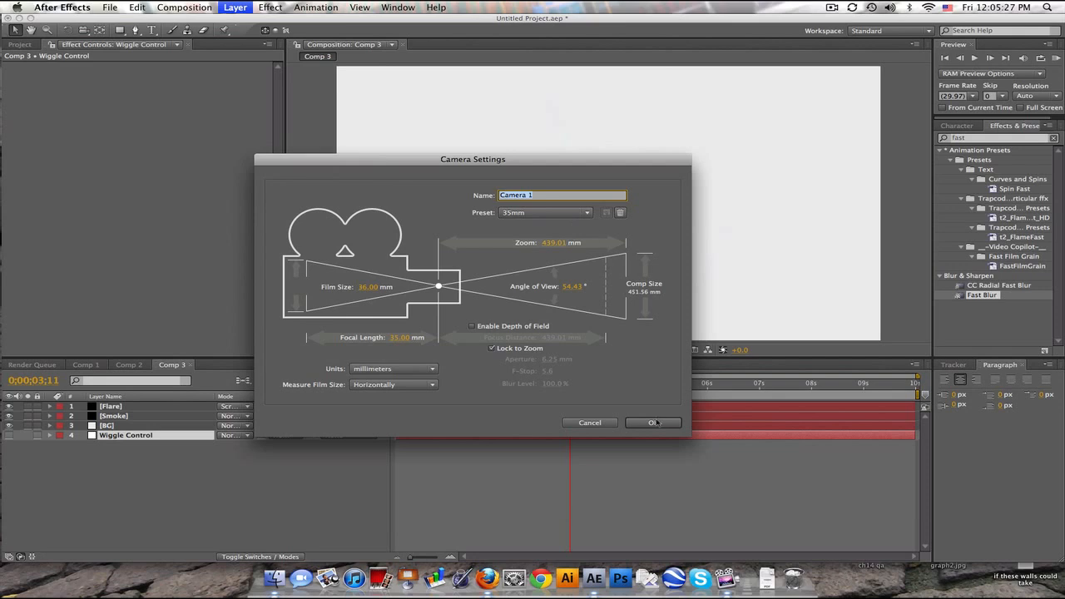
pyautogui.click(653, 423)
pyautogui.click(235, 8)
pyautogui.moveTo(241, 21)
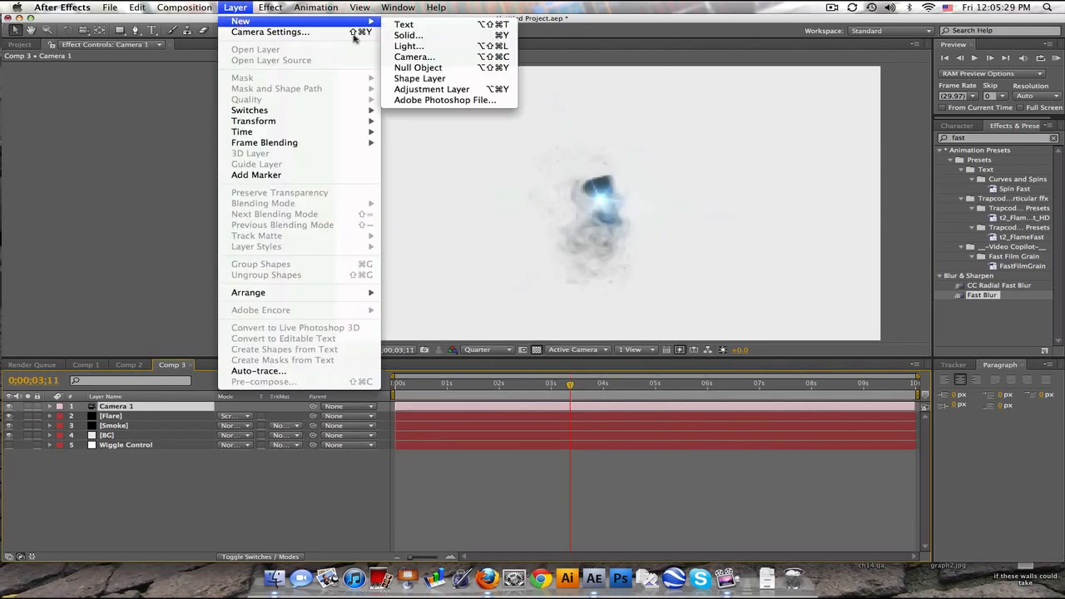
pyautogui.click(417, 68)
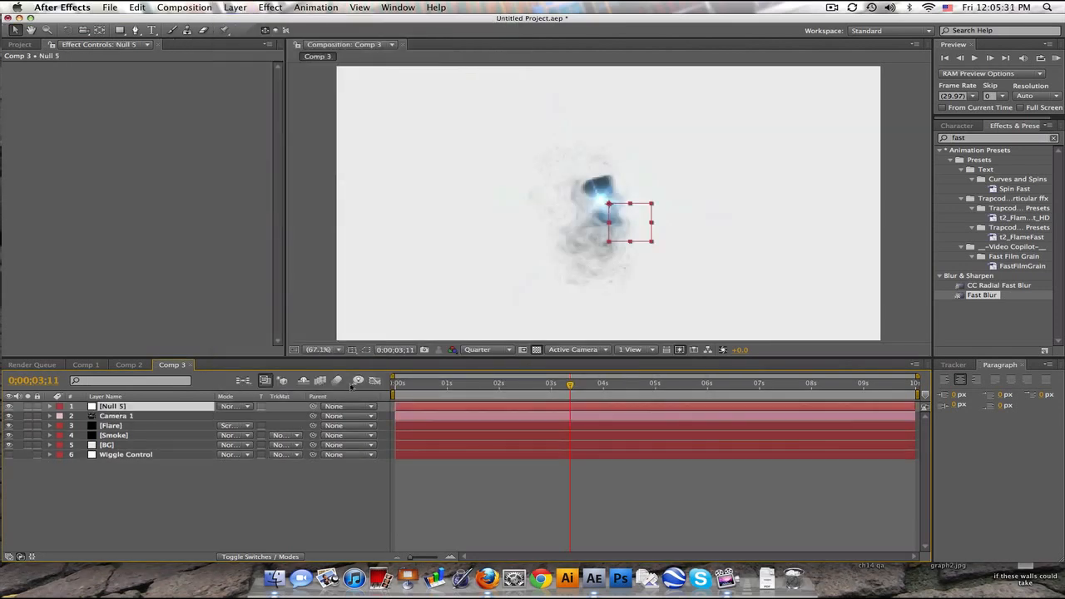
# Move the new null and Camera 1 together below the Wiggle Control layer
pyautogui.click(135, 416)
pyautogui.keyDown('shift'); pyautogui.click(129, 407); pyautogui.keyUp('shift')
pyautogui.moveTo(128, 416); pyautogui.dragTo(213, 496)
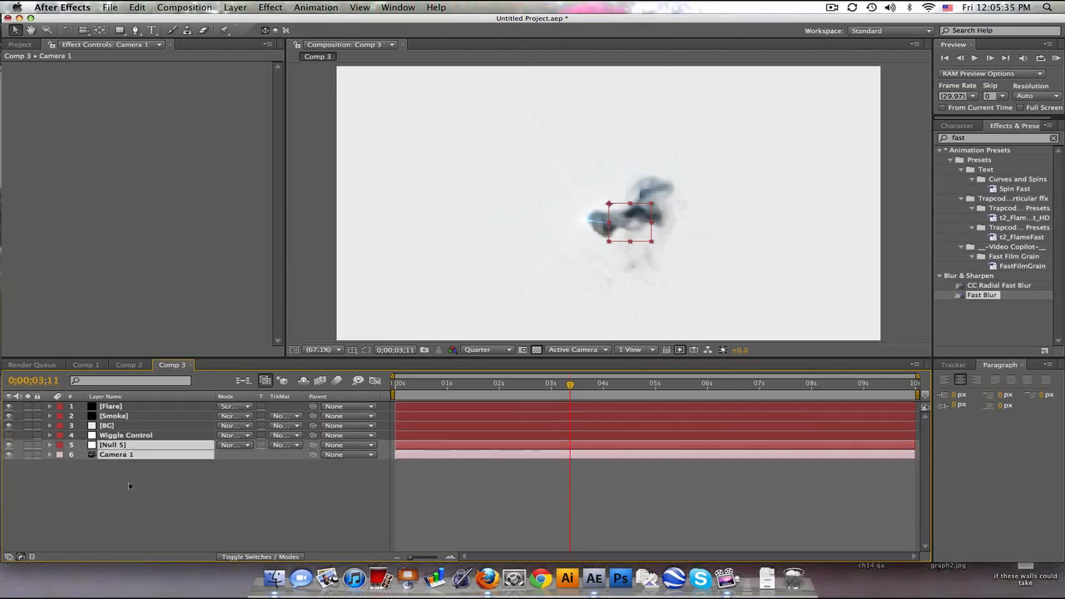
pyautogui.click(213, 495)
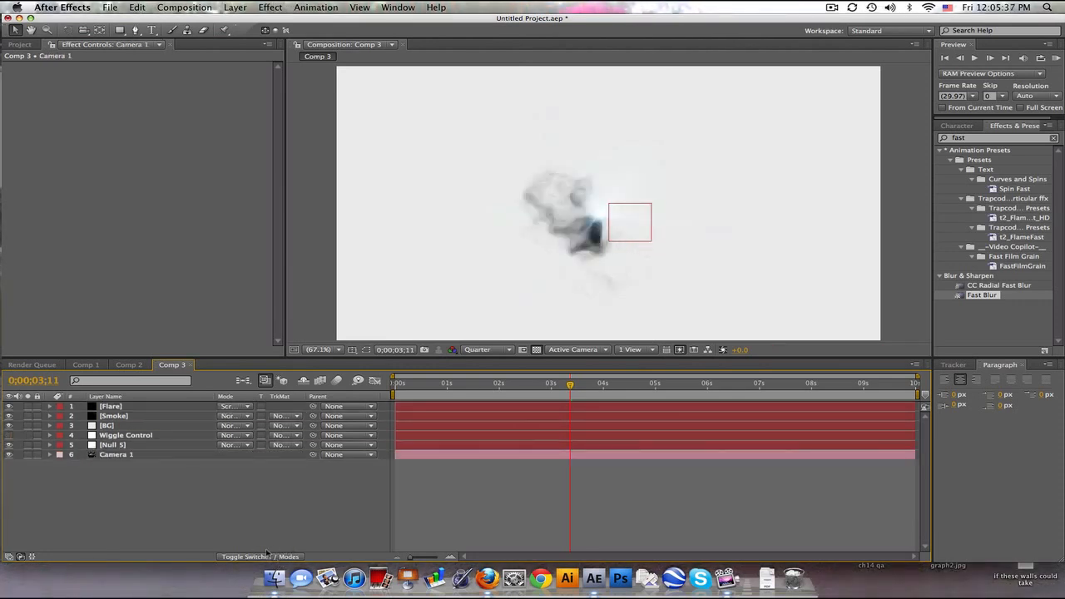
# Make the new null a 3D layer and parent Camera 1 to it
pyautogui.click(267, 557)
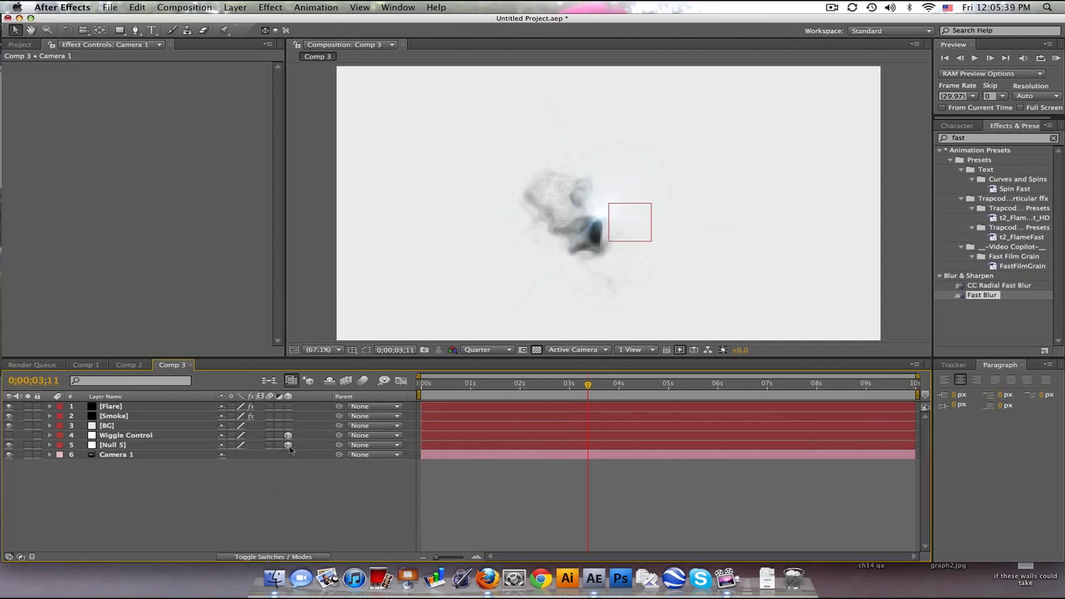
pyautogui.moveTo(338, 457); pyautogui.dragTo(168, 449)
# Rename the camera's parent null Cam Control and hide it
pyautogui.press('Return')
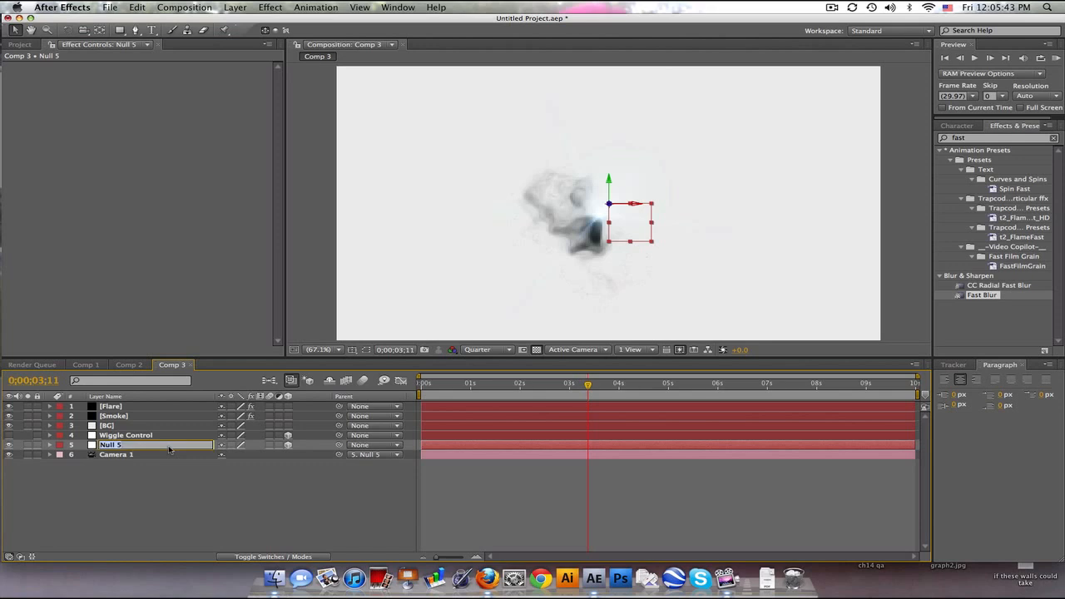
pyautogui.write('Cam Control')
pyautogui.press('Return')
pyautogui.click(10, 445)
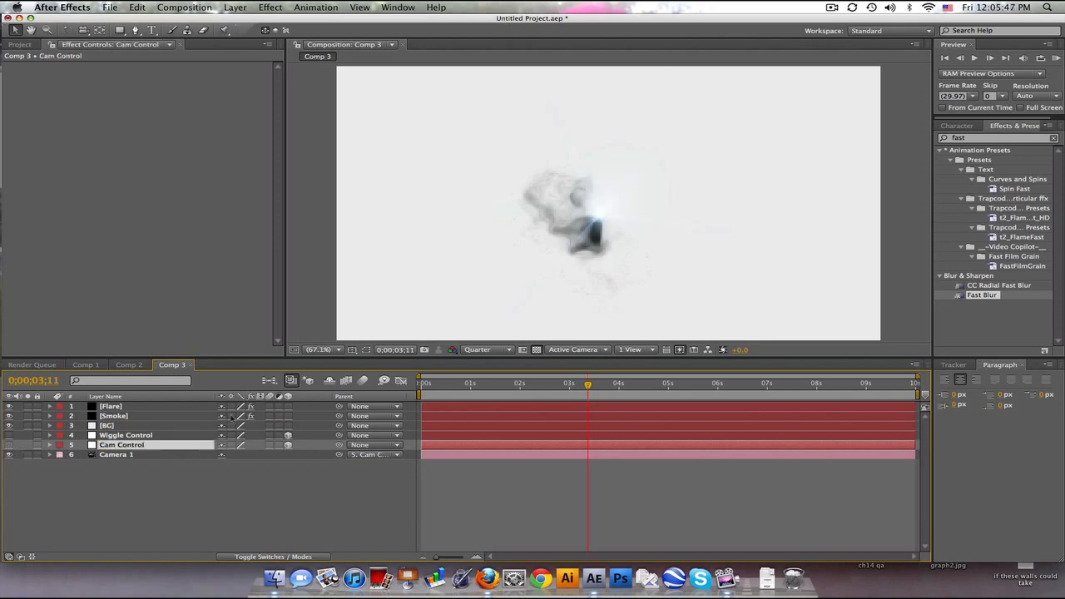
# Duplicate the Smoke layer and rename the lower copy Smoke Shadow
pyautogui.click(149, 418)
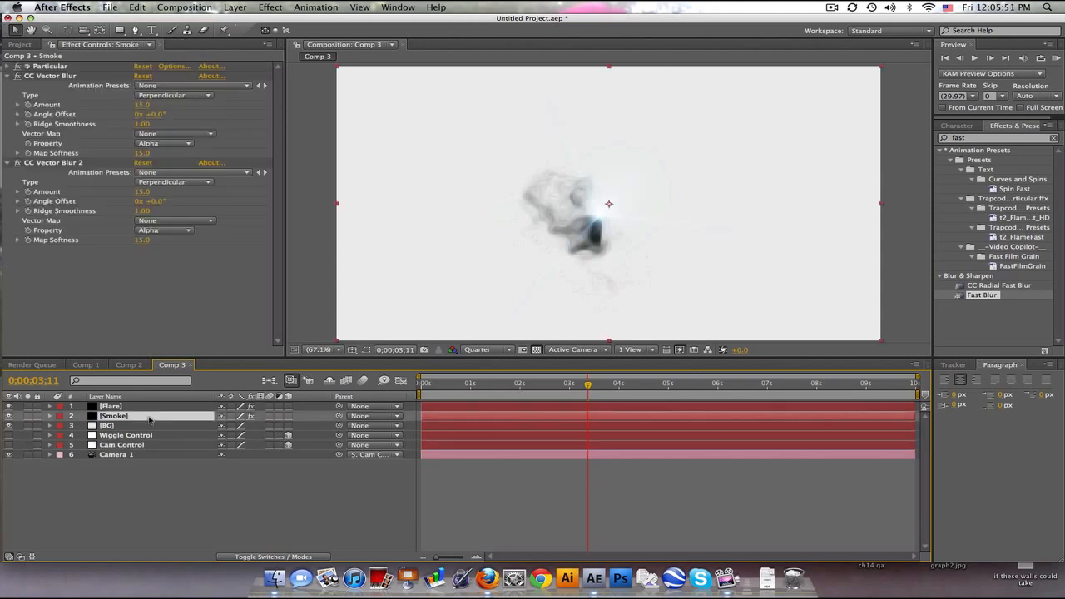
pyautogui.hotkey('ctrl', 'd')
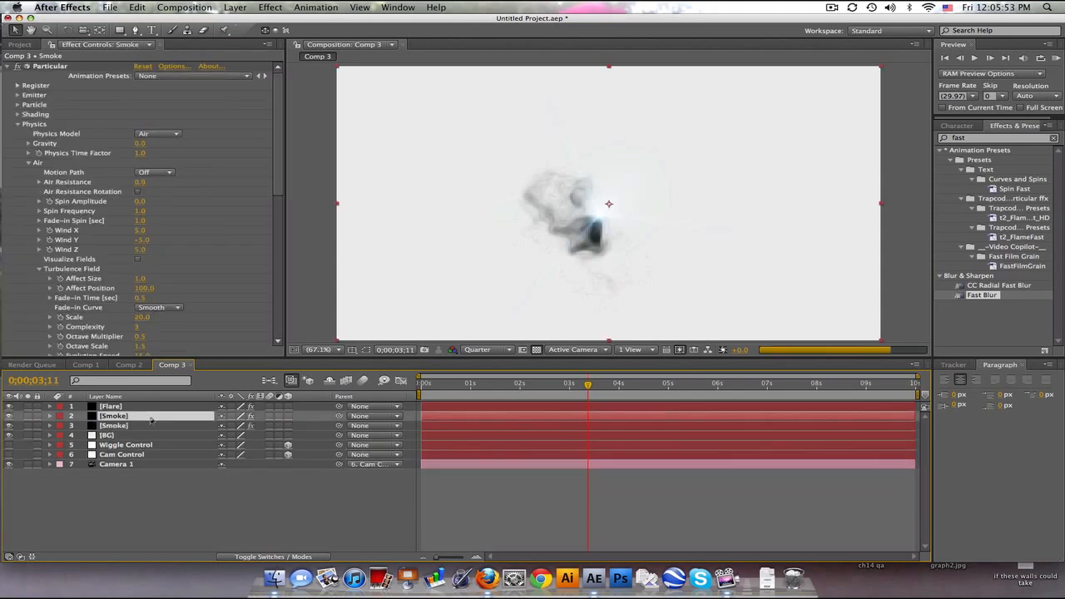
pyautogui.click(150, 426)
pyautogui.press('Return')
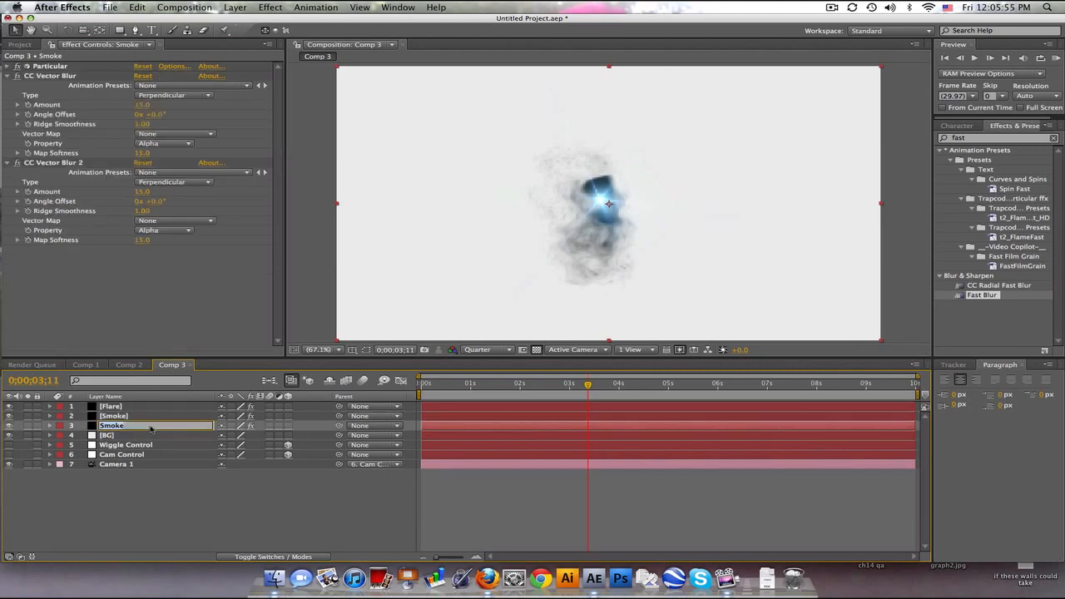
pyautogui.press('Right')
pyautogui.press('Return')
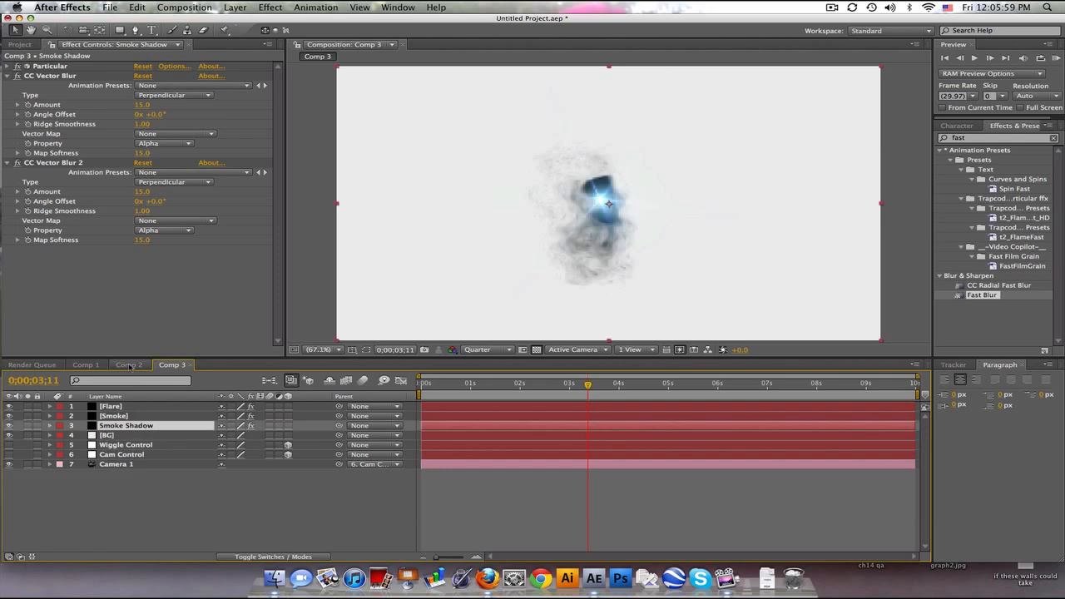
# Replace both CC Vector Blur effects on the Smoke Shadow layer with a Fast Blur set to 25 blurriness
pyautogui.click(54, 163)
pyautogui.keyDown('shift'); pyautogui.click(70, 77); pyautogui.keyUp('shift')
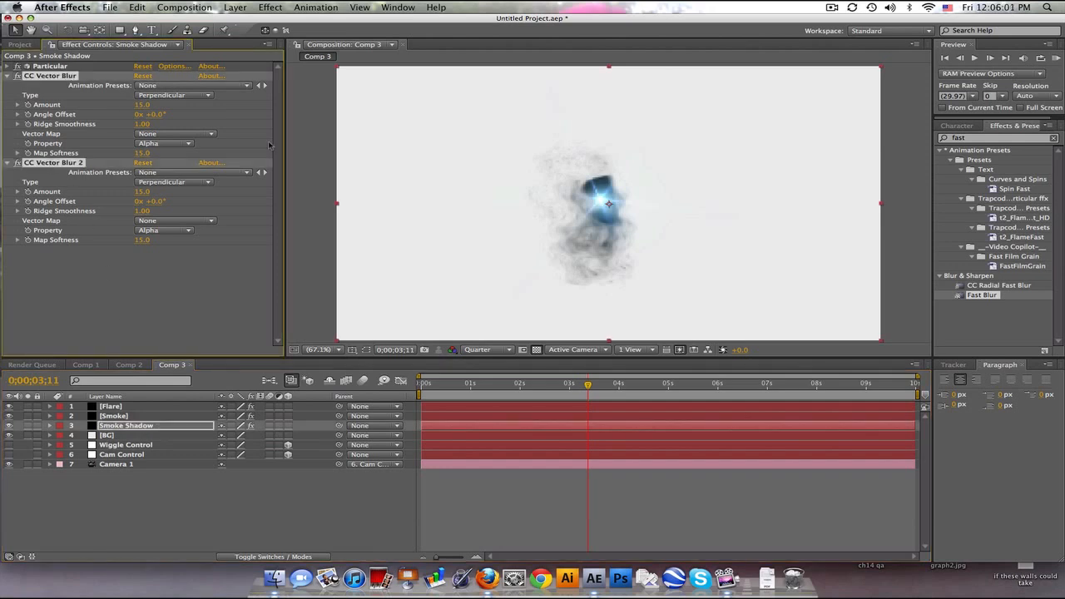
pyautogui.press('Delete')
pyautogui.moveTo(982, 297); pyautogui.dragTo(146, 427)
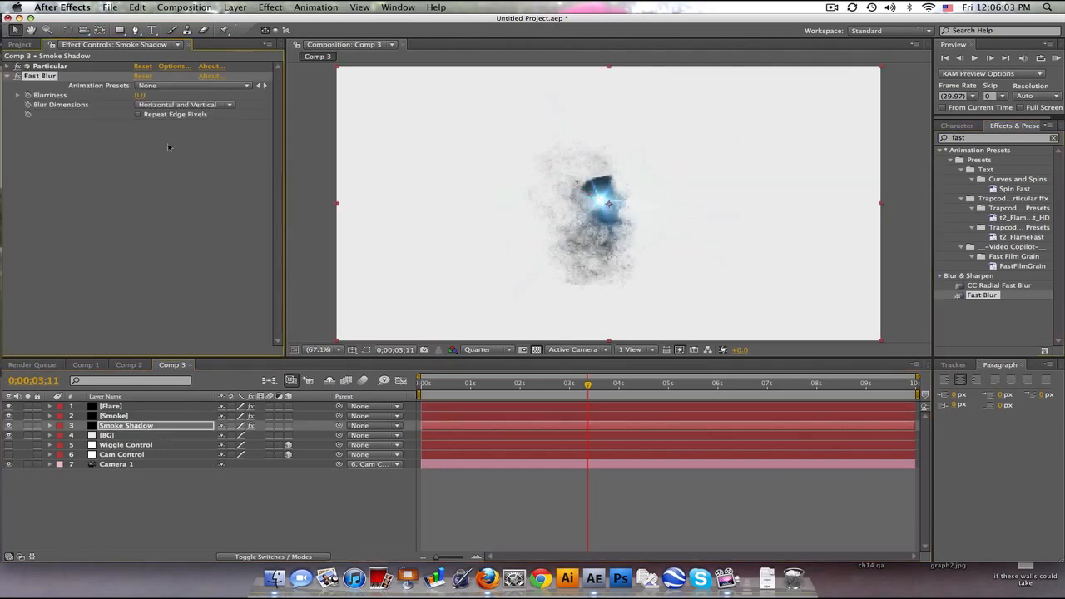
pyautogui.click(140, 95)
pyautogui.write('25')
pyautogui.press('Return')
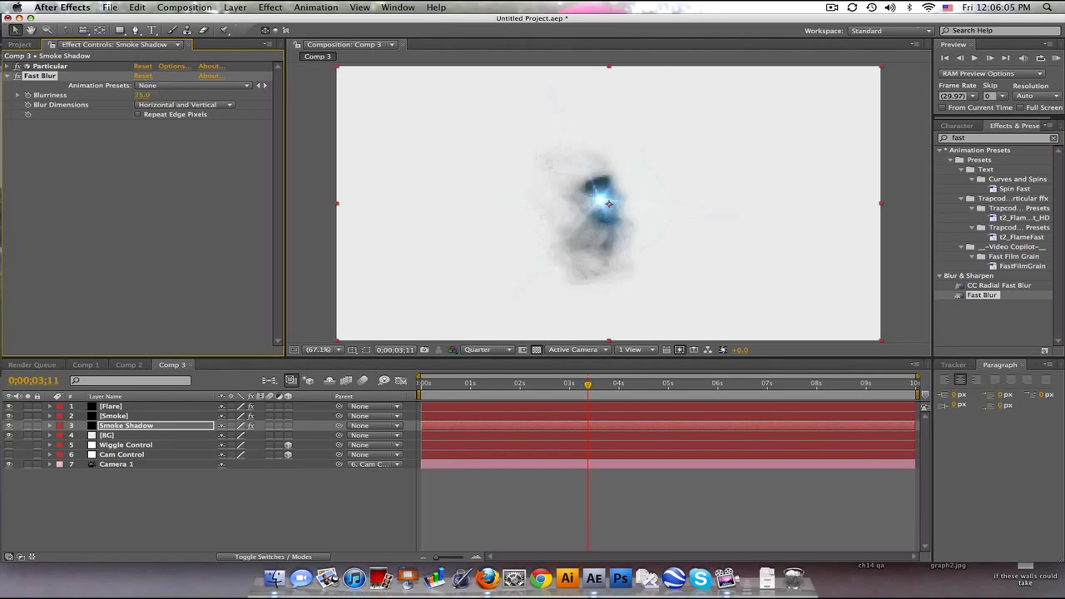
# Make Smoke Shadow a 3D layer and set its Particular World Transform X Rotation to -90°
pyautogui.click(287, 427)
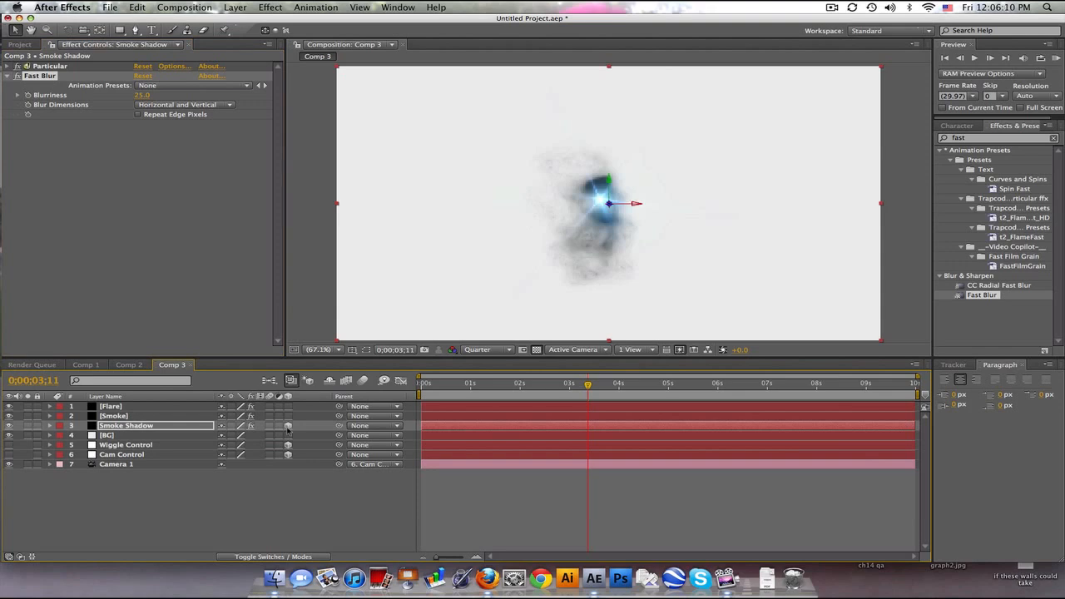
pyautogui.click(186, 426)
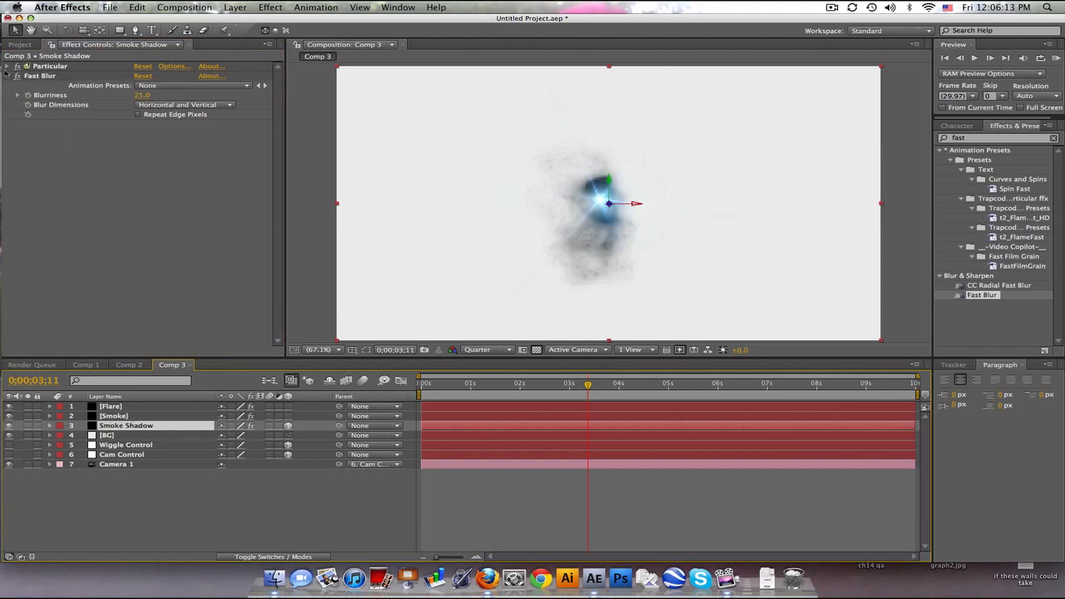
pyautogui.click(6, 67)
pyautogui.moveTo(280, 102); pyautogui.dragTo(268, 289)
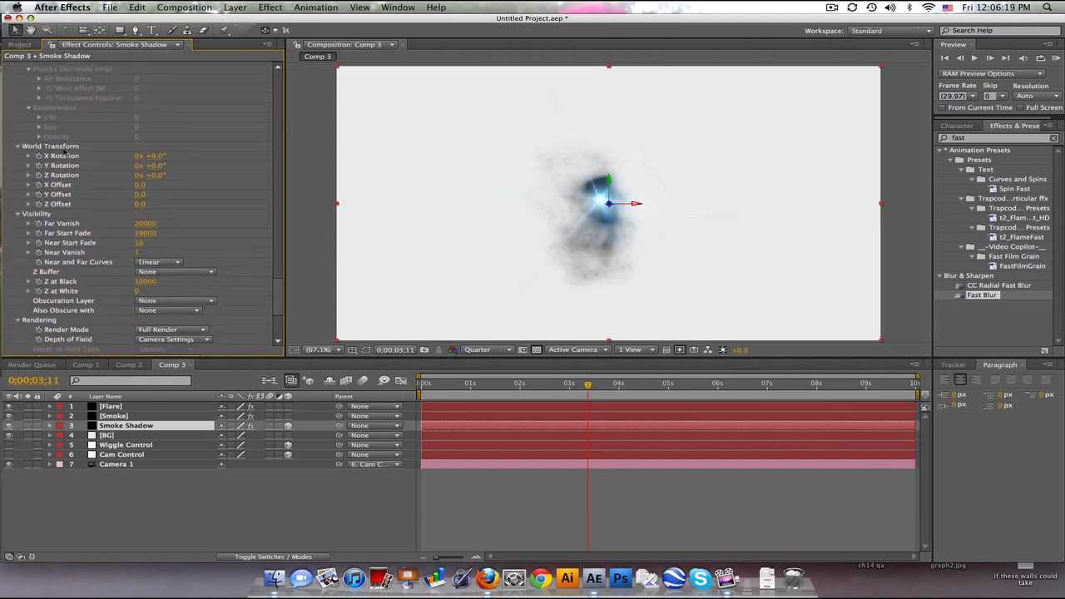
pyautogui.click(158, 156)
pyautogui.write('-90')
pyautogui.press('Return')
pyautogui.scroll(-5, 158, 158)
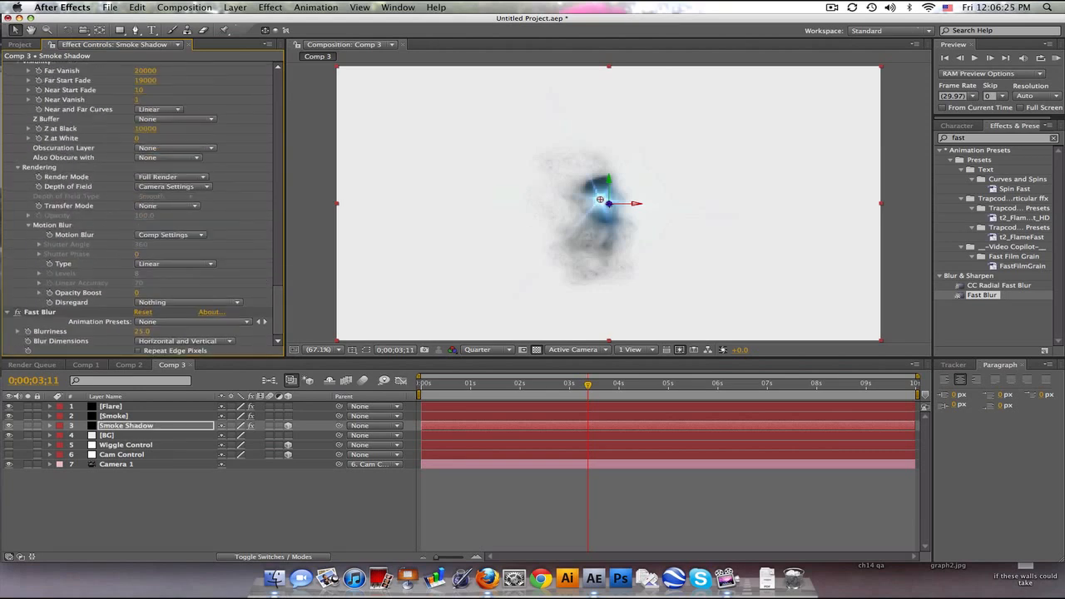
# Set the Smoke Shadow layer's own X Rotation to -90° and lower it to a Y position of 680
pyautogui.click(184, 429)
pyautogui.press('r')
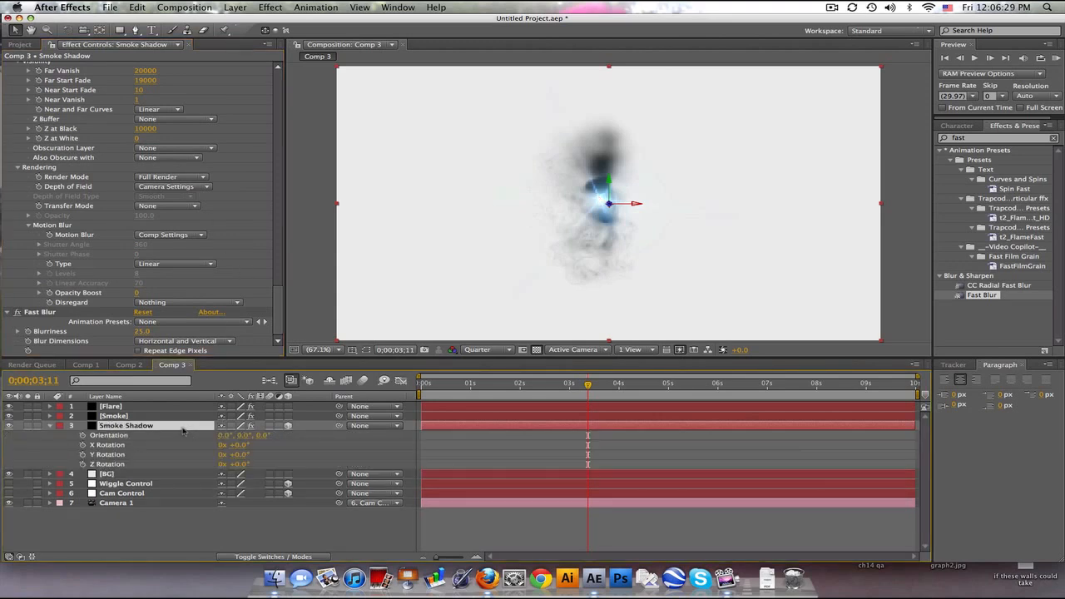
pyautogui.click(241, 445)
pyautogui.write('-90')
pyautogui.press('Return')
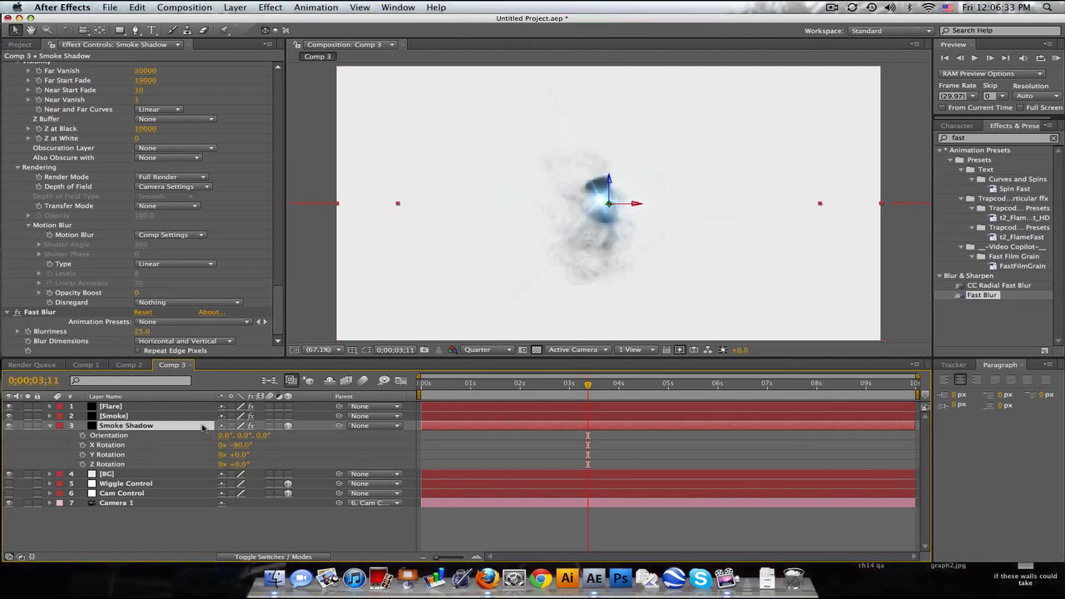
pyautogui.press('p')
pyautogui.moveTo(252, 435); pyautogui.dragTo(464, 433)
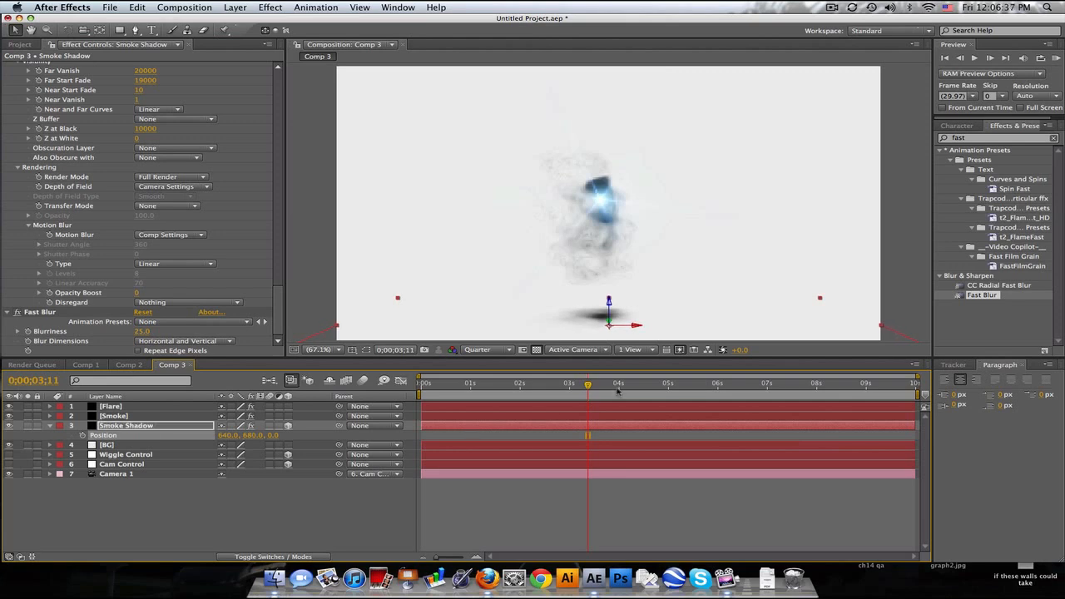
# Go to 0;00;02;23 and reveal the Cam Control layer's rotation properties
pyautogui.click(559, 386)
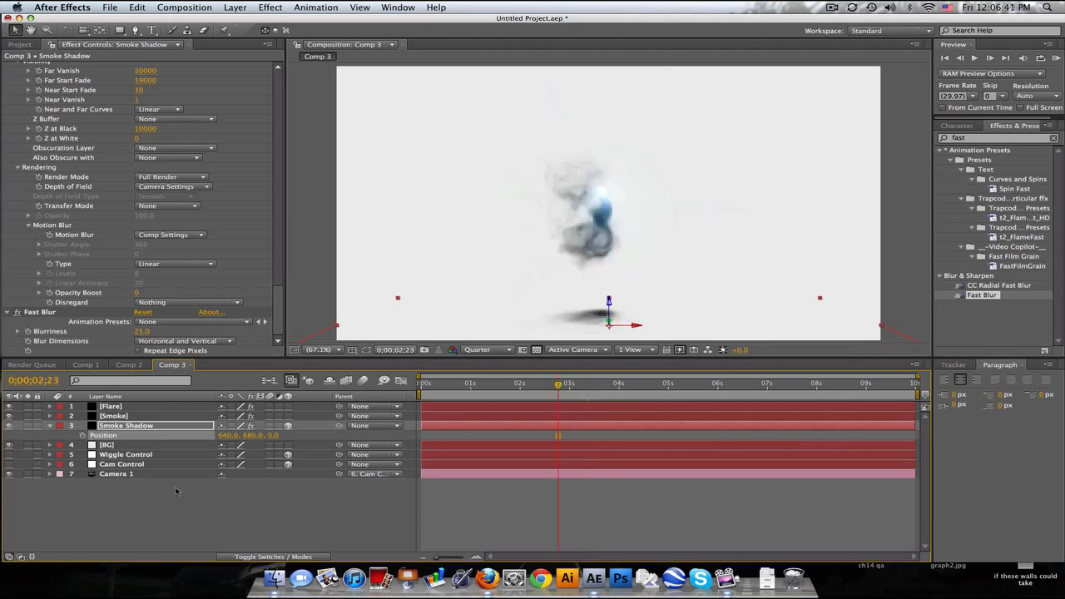
pyautogui.click(159, 465)
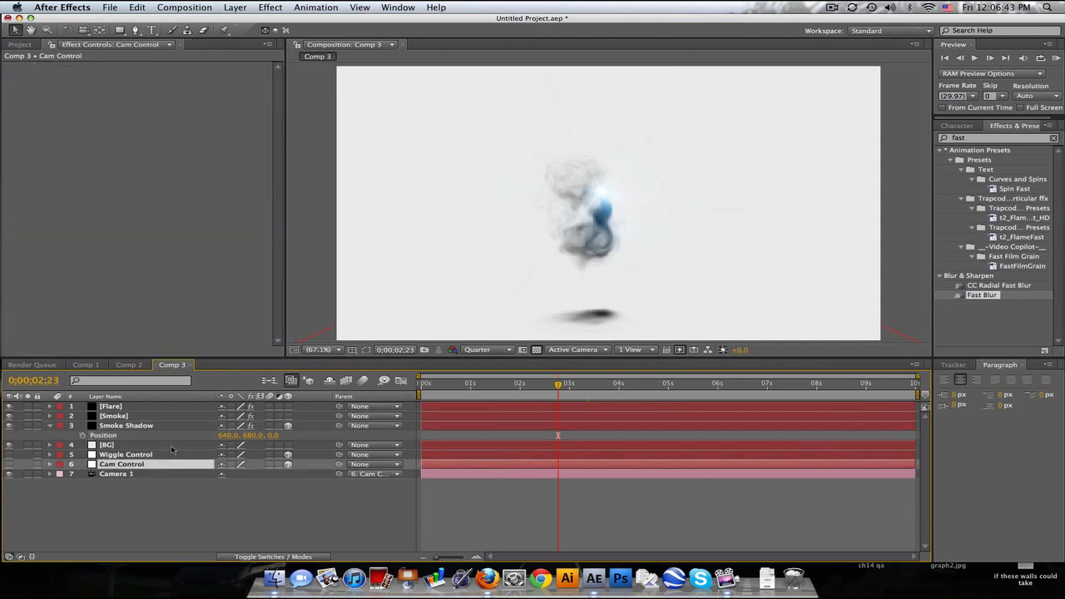
pyautogui.press('y')
pyautogui.press('r')
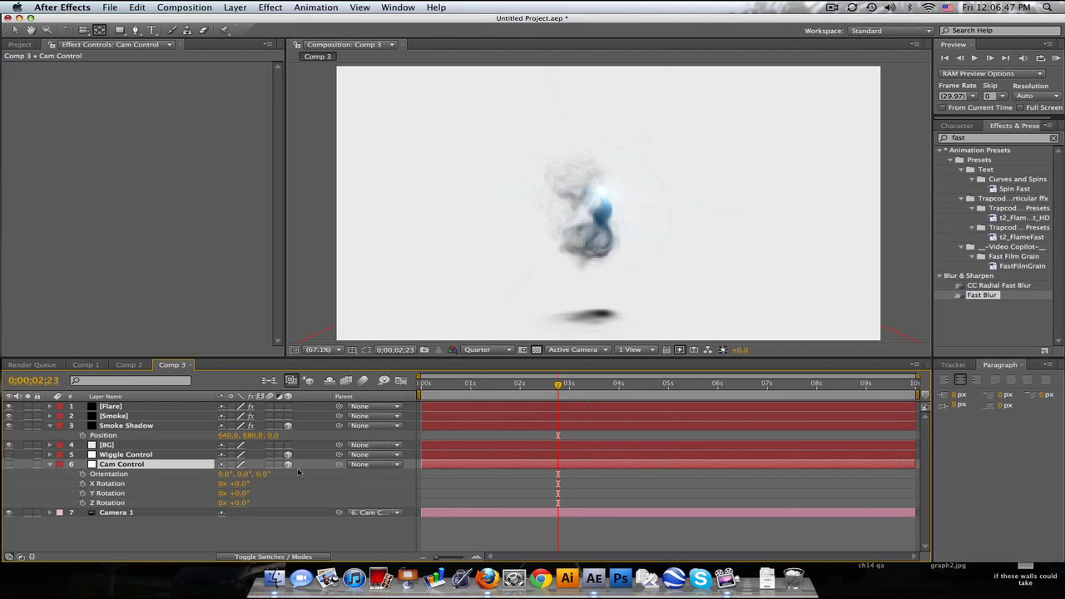
# Try tilting the camera with Cam Control's X Rotation and reset the value to 0°
pyautogui.moveTo(238, 484); pyautogui.dragTo(221, 488)
pyautogui.click(240, 483)
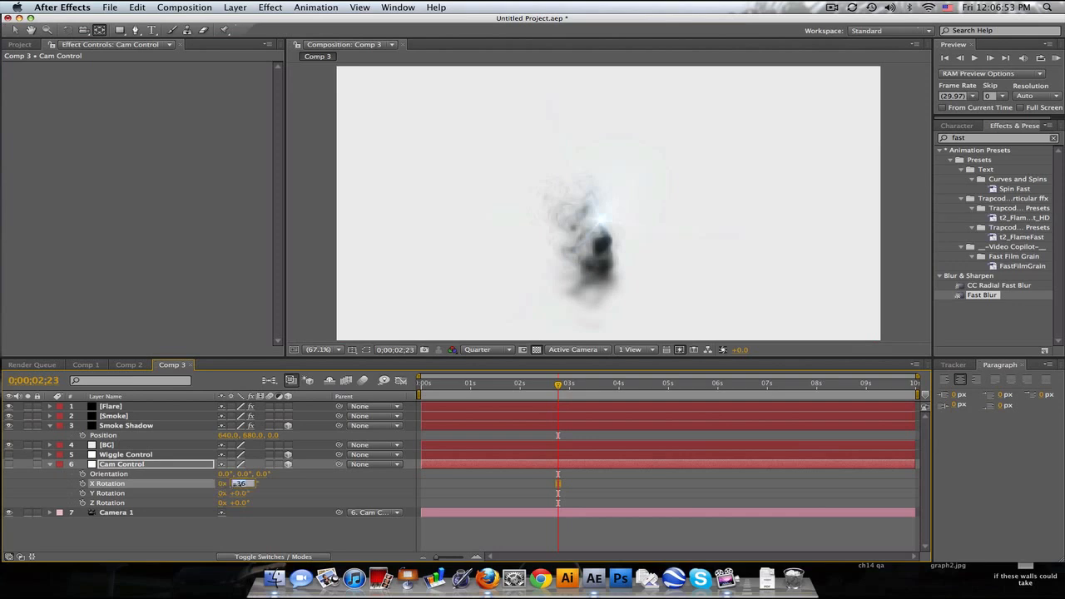
pyautogui.write('0')
pyautogui.press('Return')
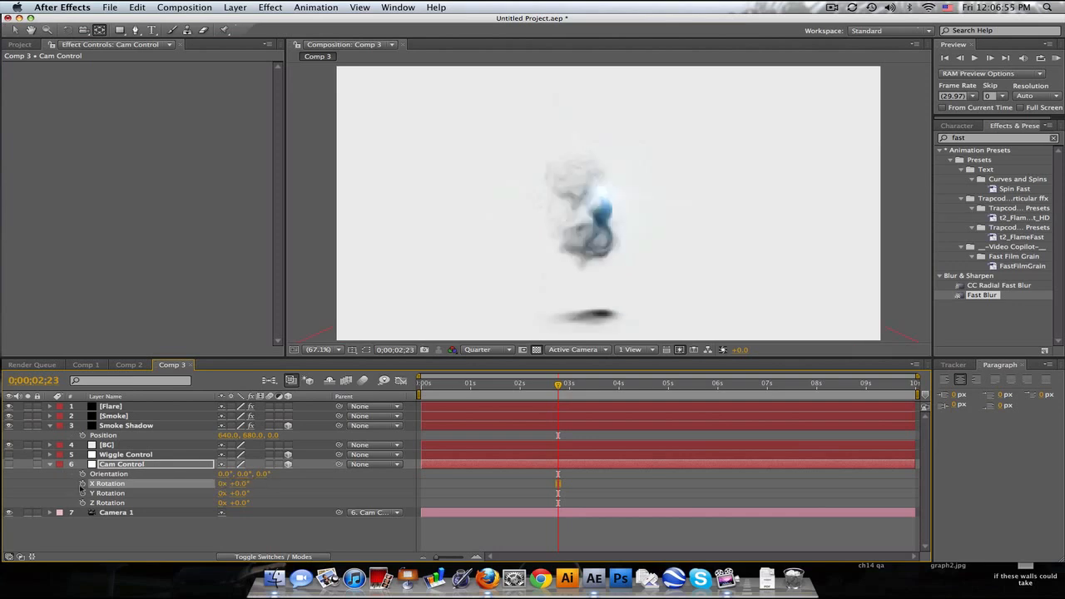
# Keyframe Cam Control's X Rotation at 0° on 0;00;02;23 and -90° on 0;00;00;07, and preview the camera move
pyautogui.click(82, 484)
pyautogui.click(433, 387)
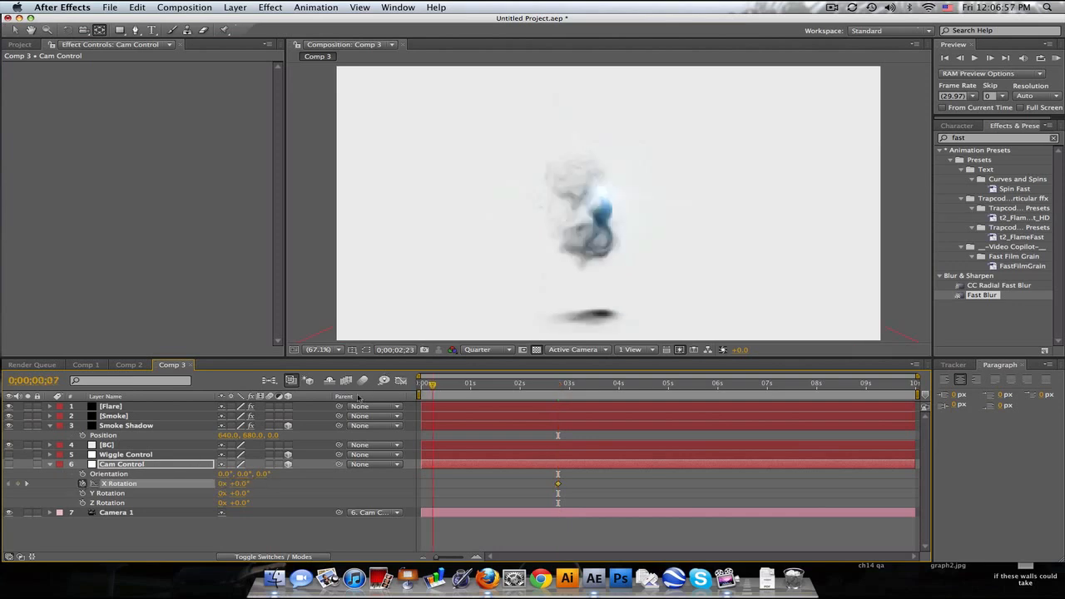
pyautogui.click(240, 483)
pyautogui.write('-90')
pyautogui.press('Return')
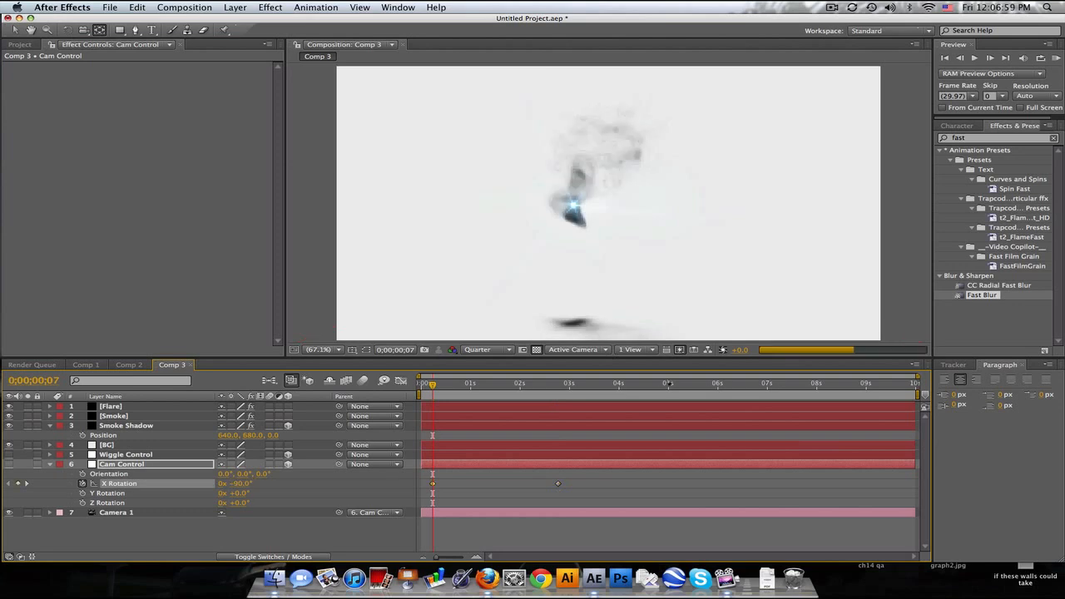
pyautogui.click(1056, 57)
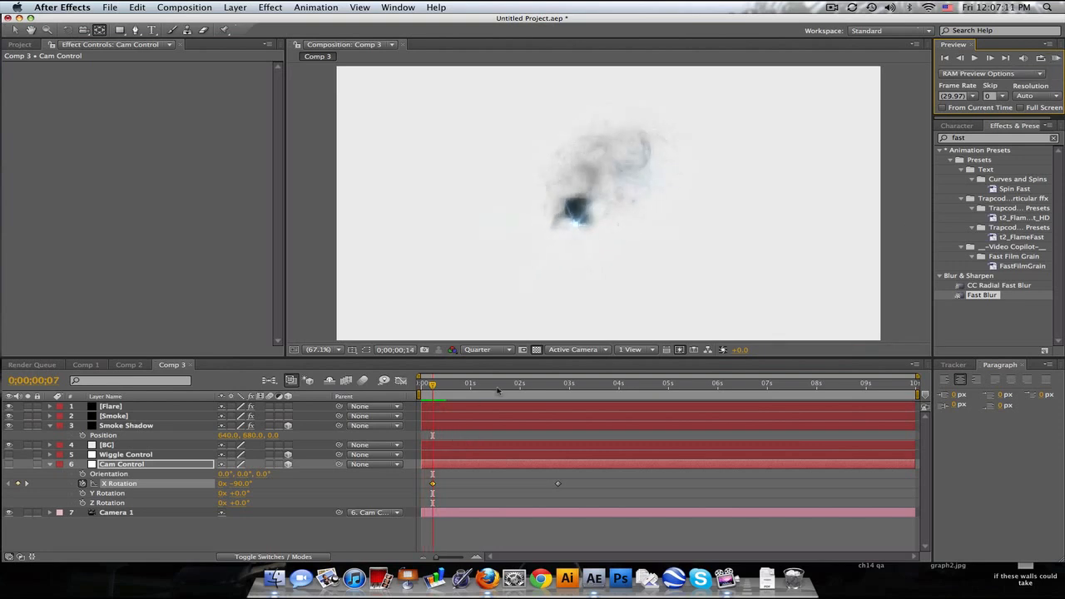
pyautogui.moveTo(497, 390); pyautogui.dragTo(531, 386)
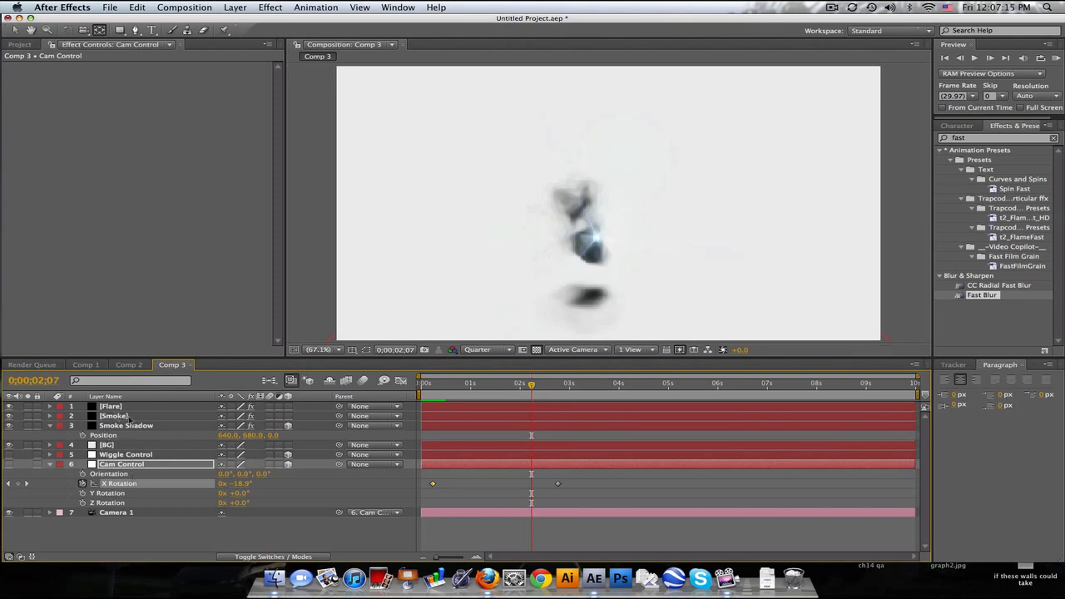
# Add a text layer reading TEXT at 0;00;02;22 and place it to the right of the smoke
pyautogui.click(555, 389)
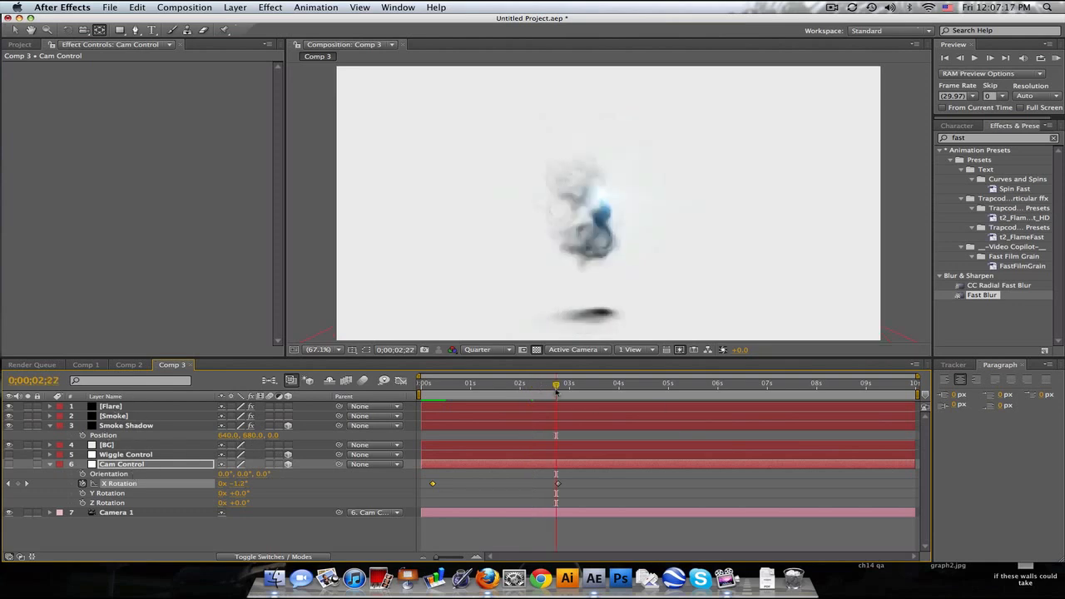
pyautogui.click(152, 29)
pyautogui.click(673, 195)
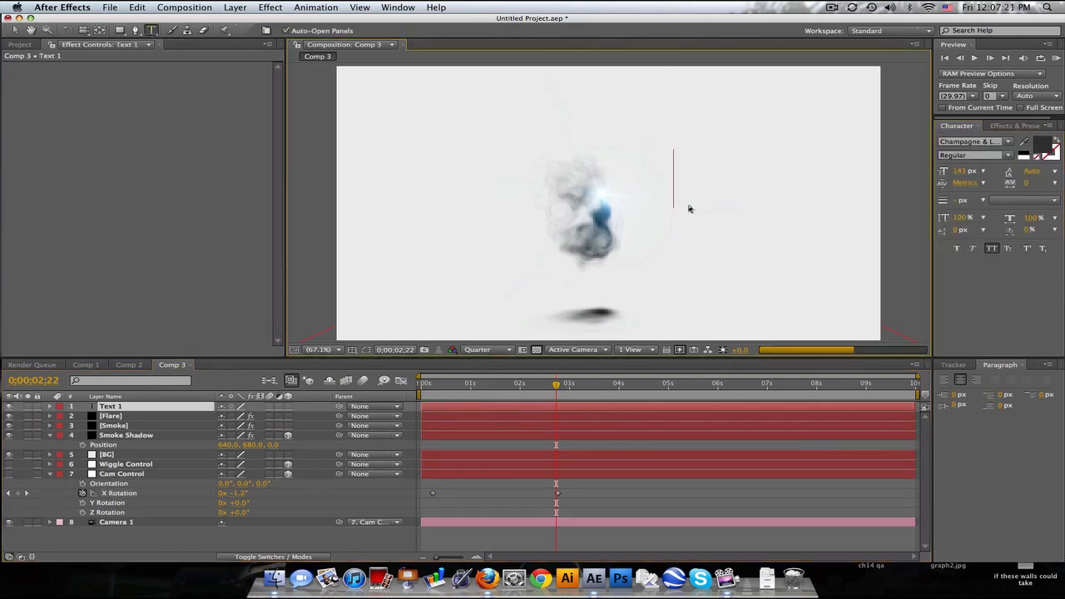
pyautogui.write('TEXT')
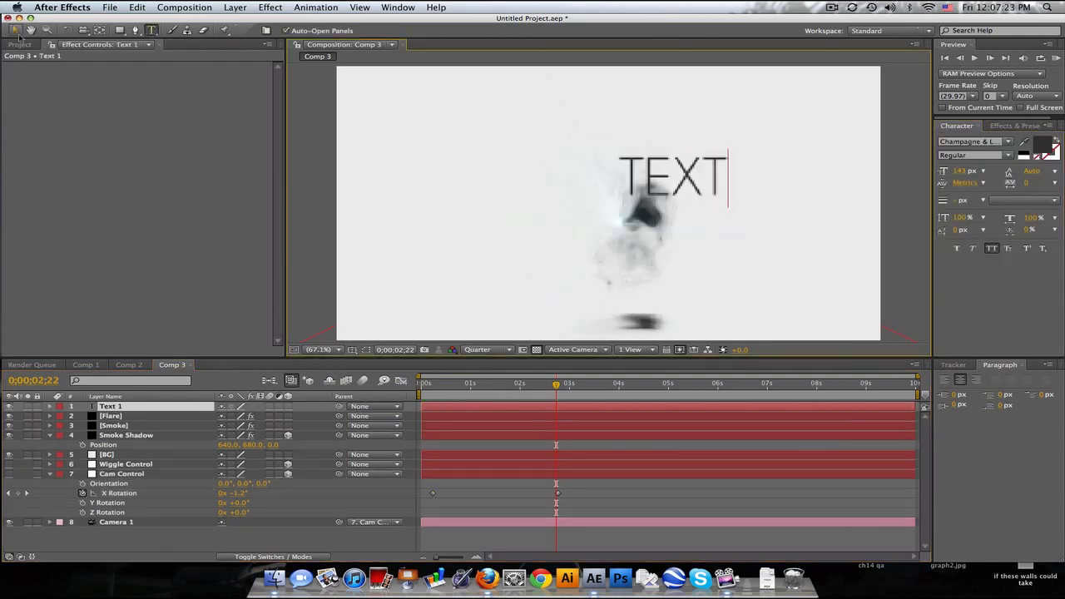
pyautogui.click(15, 30)
pyautogui.moveTo(673, 191); pyautogui.dragTo(763, 218)
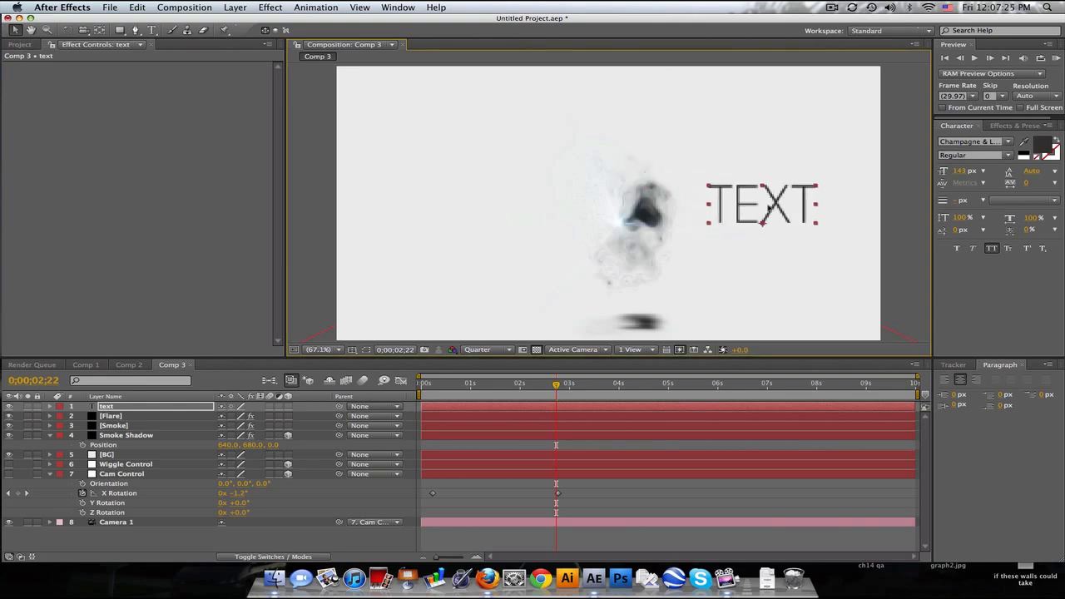
# Make the text layer 3D and move the Flare layer above it in the layer order
pyautogui.click(294, 409)
pyautogui.click(289, 407)
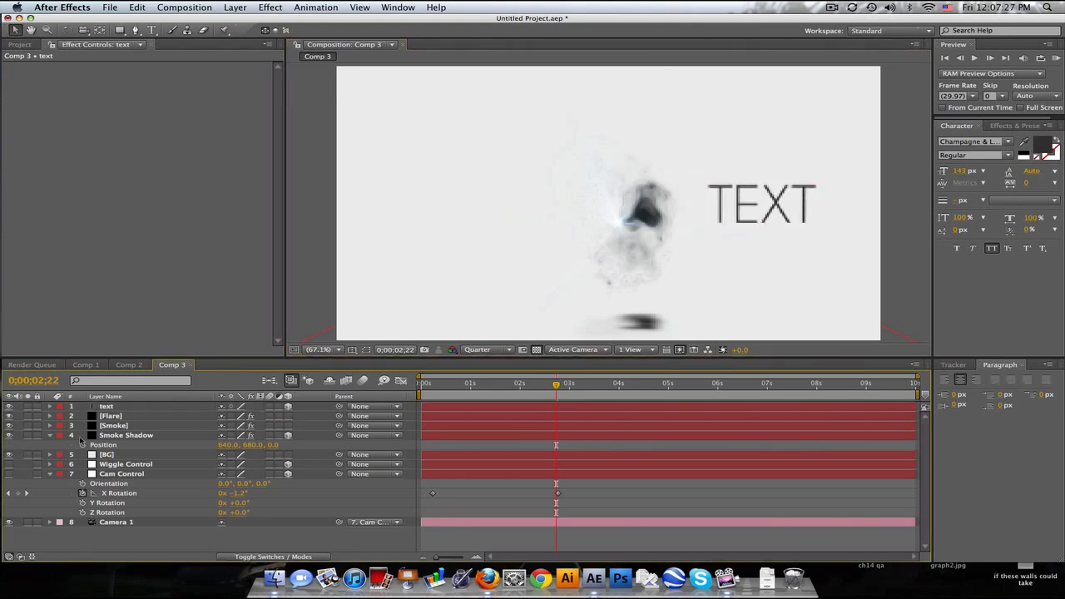
pyautogui.moveTo(114, 417); pyautogui.dragTo(112, 407)
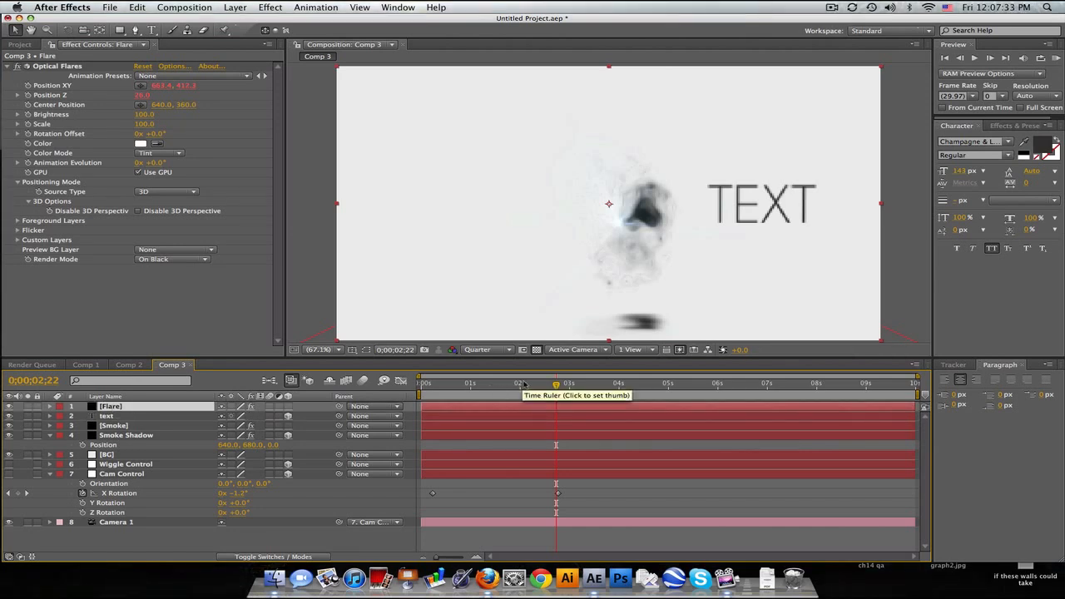
# Reduce Wiggle Control's X Position so that the smoke and flare sit farther left of the text
pyautogui.click(143, 464)
pyautogui.press('End')
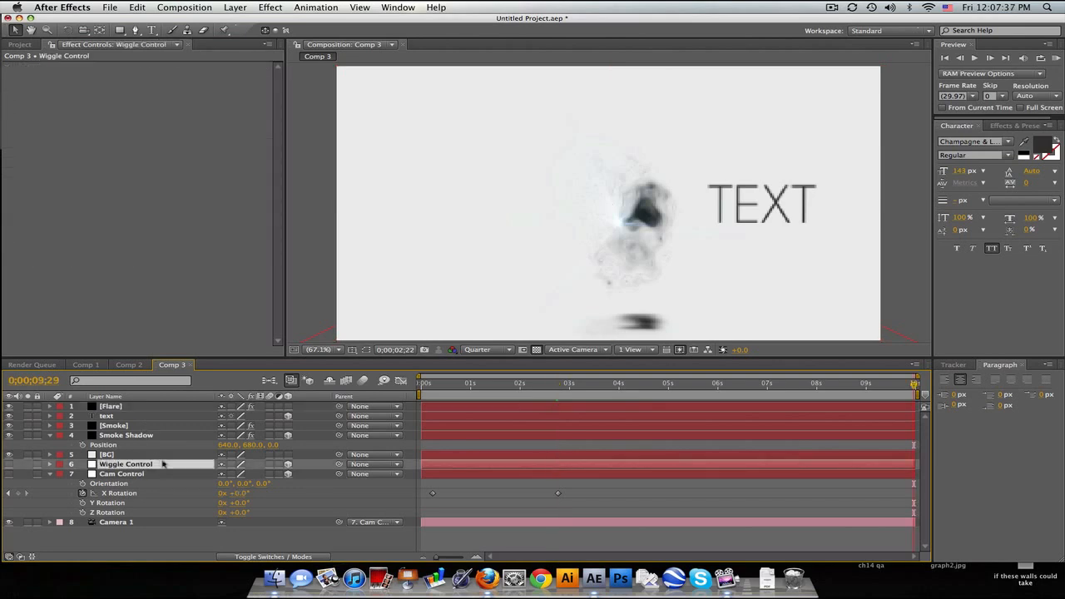
pyautogui.press('p')
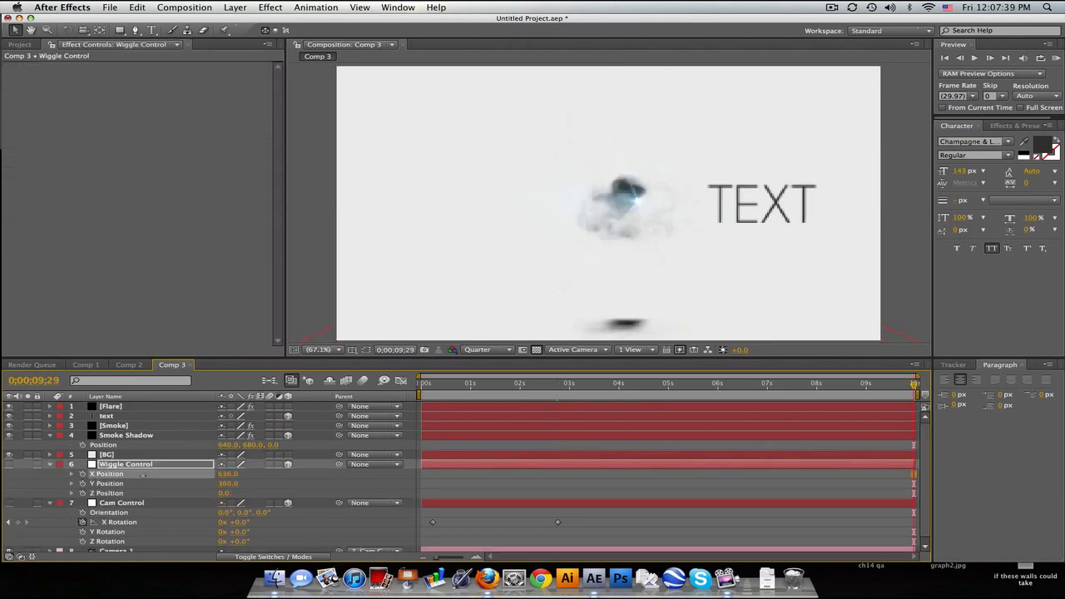
pyautogui.moveTo(128, 475); pyautogui.dragTo(96, 486)
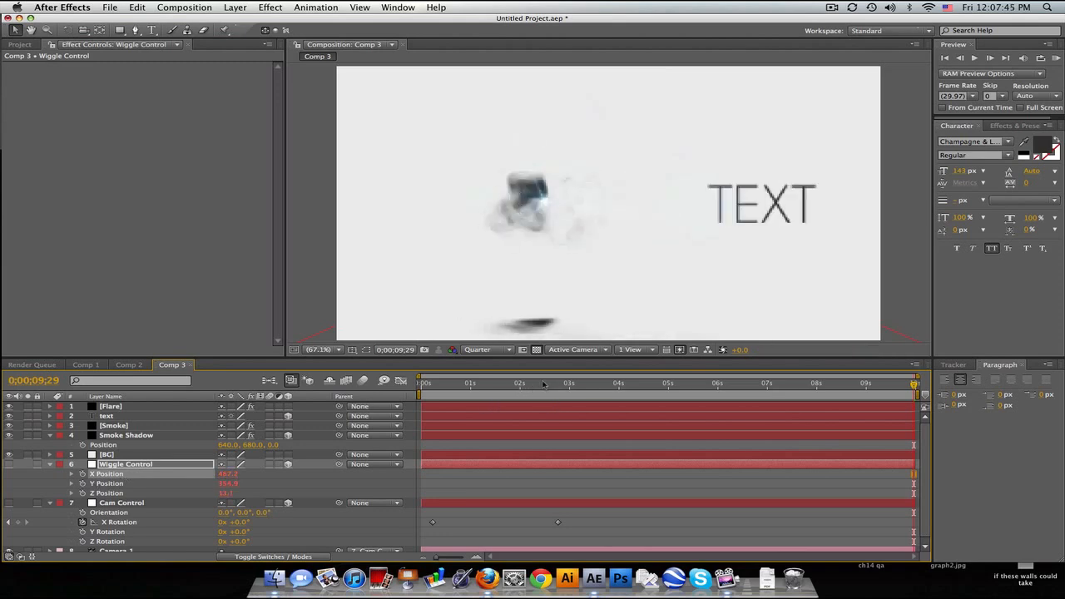
# Go to 0;00;02;26 and move the text layer left, closer to the smoke
pyautogui.moveTo(533, 389); pyautogui.dragTo(564, 387)
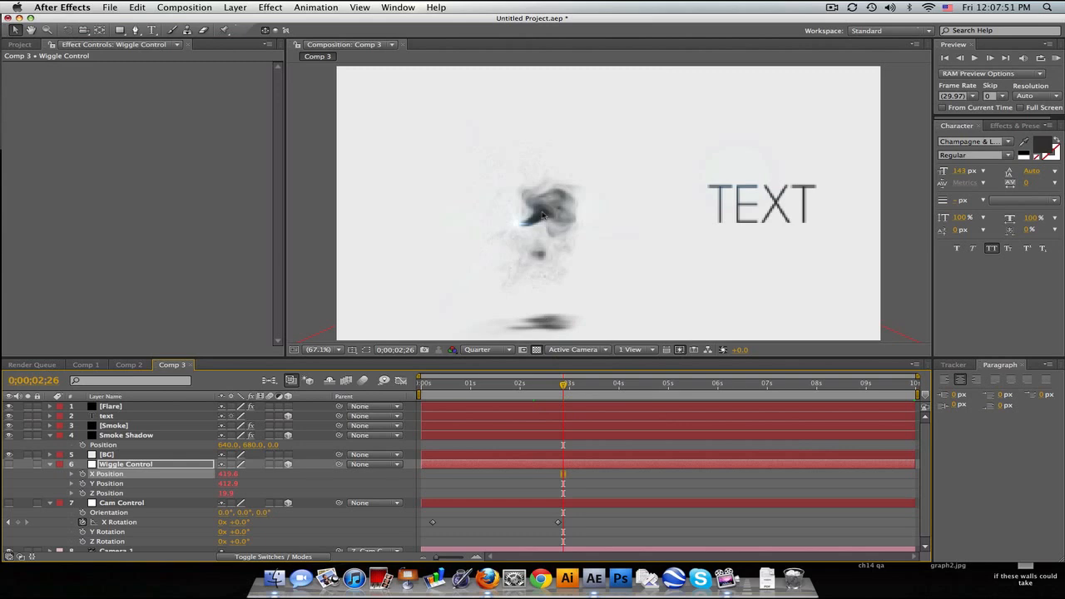
pyautogui.click(151, 416)
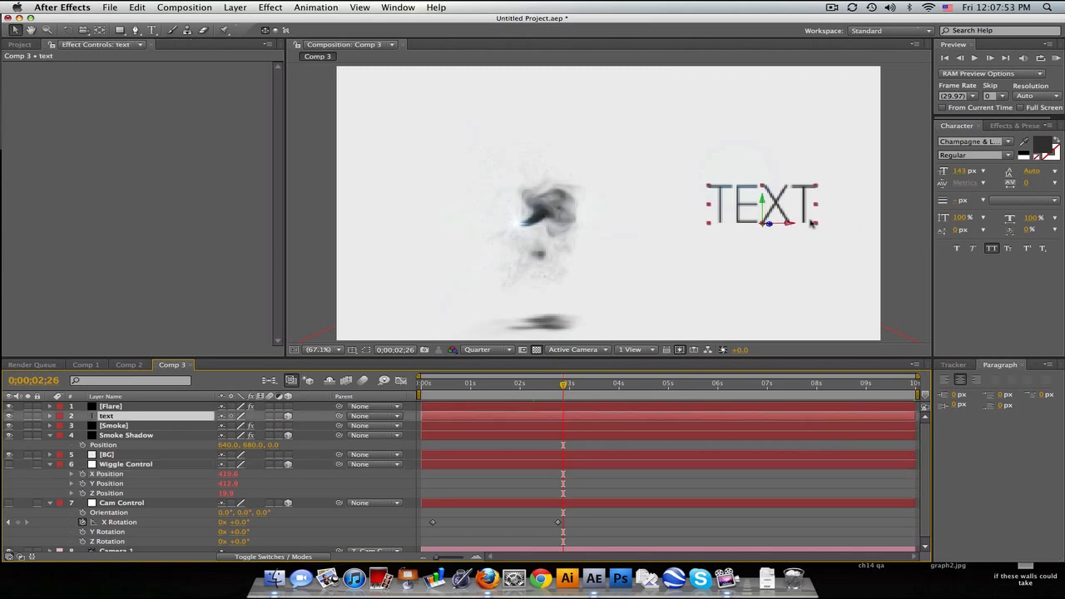
pyautogui.moveTo(777, 206); pyautogui.dragTo(687, 209)
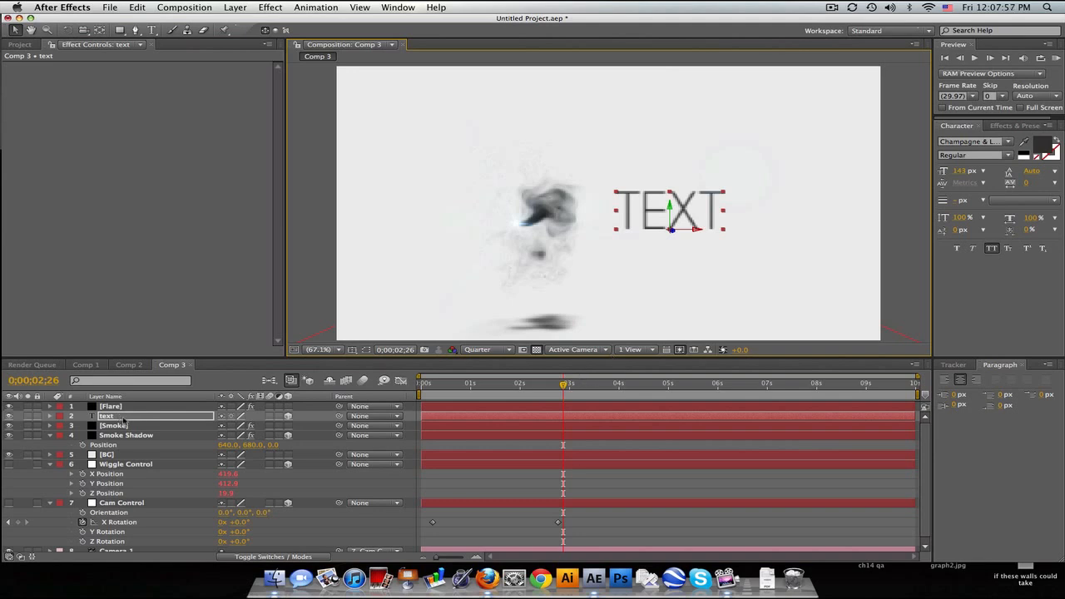
# Keyframe Wiggle Control's X Position at 0;00;02;26, then raise it at 0;00;04;06 so the flare travels past the right end of the text
pyautogui.click(138, 464)
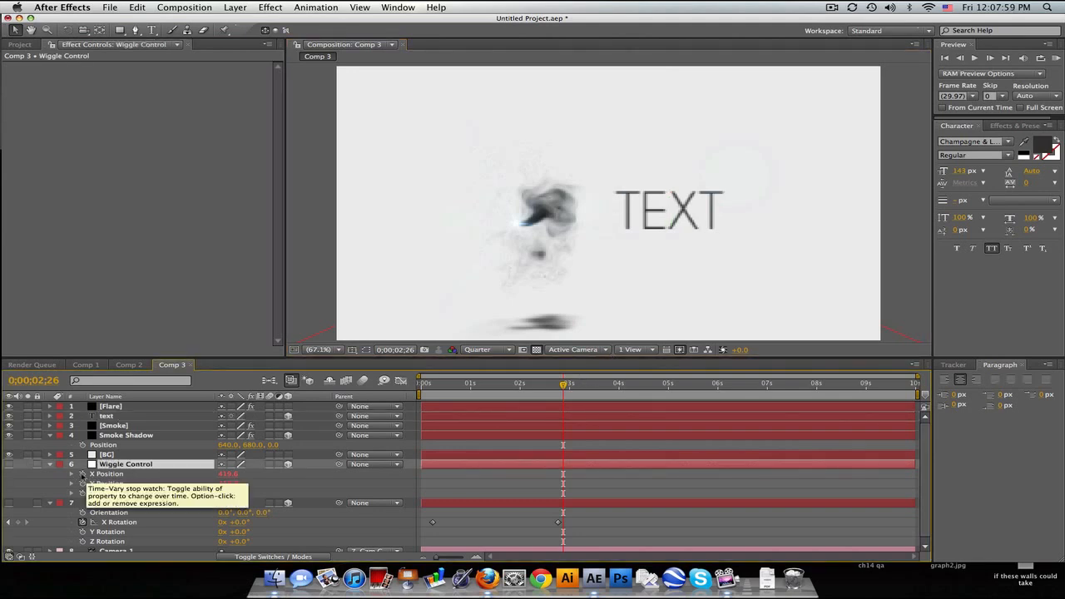
pyautogui.click(82, 473)
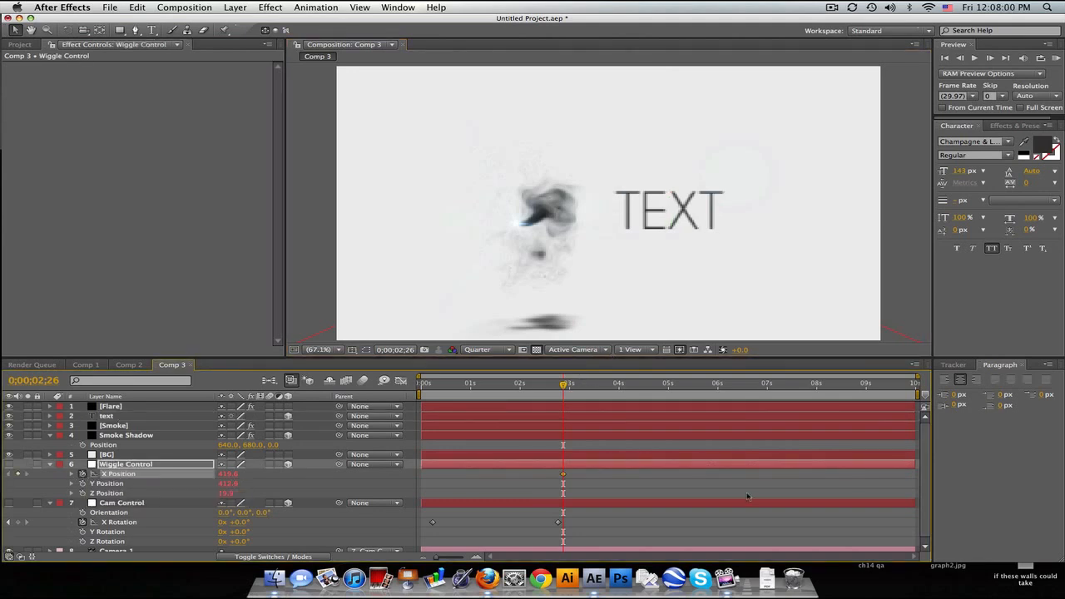
pyautogui.click(629, 384)
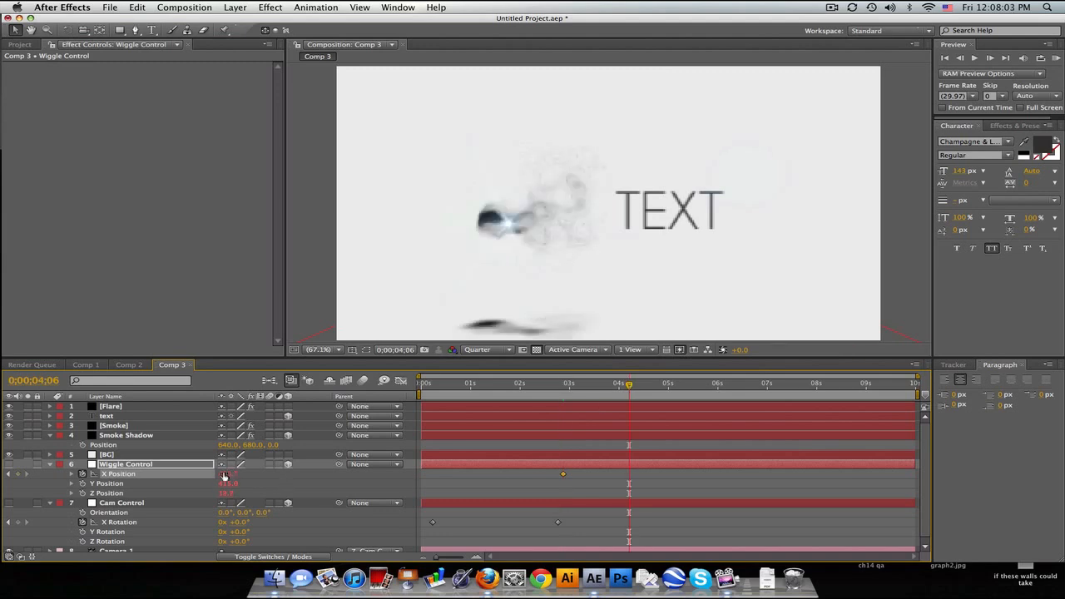
pyautogui.moveTo(227, 474); pyautogui.dragTo(254, 473)
pyautogui.moveTo(372, 470); pyautogui.dragTo(501, 473)
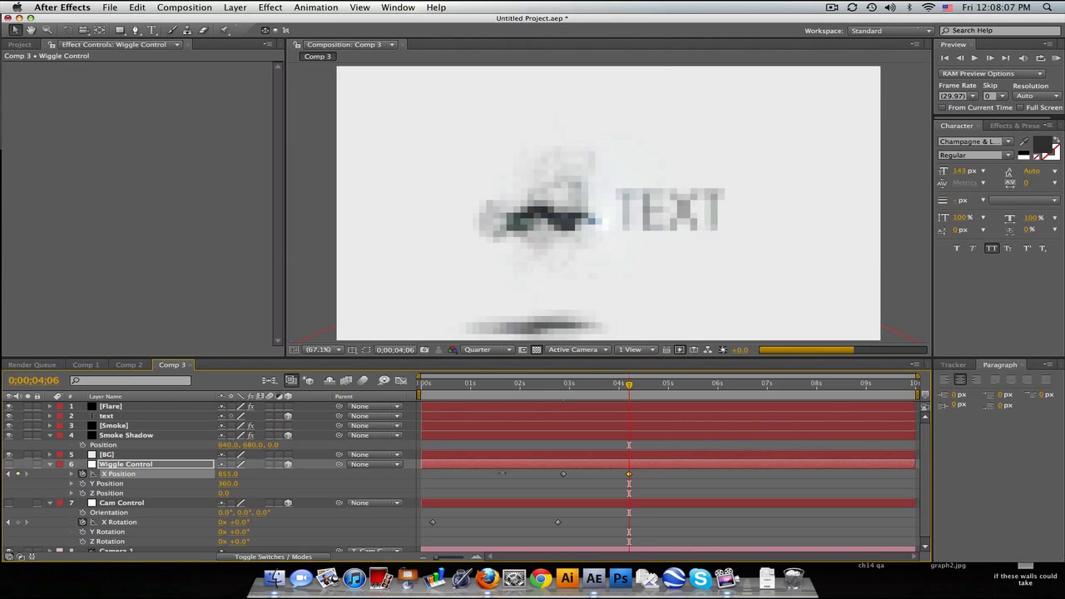
pyautogui.moveTo(609, 475); pyautogui.dragTo(683, 480)
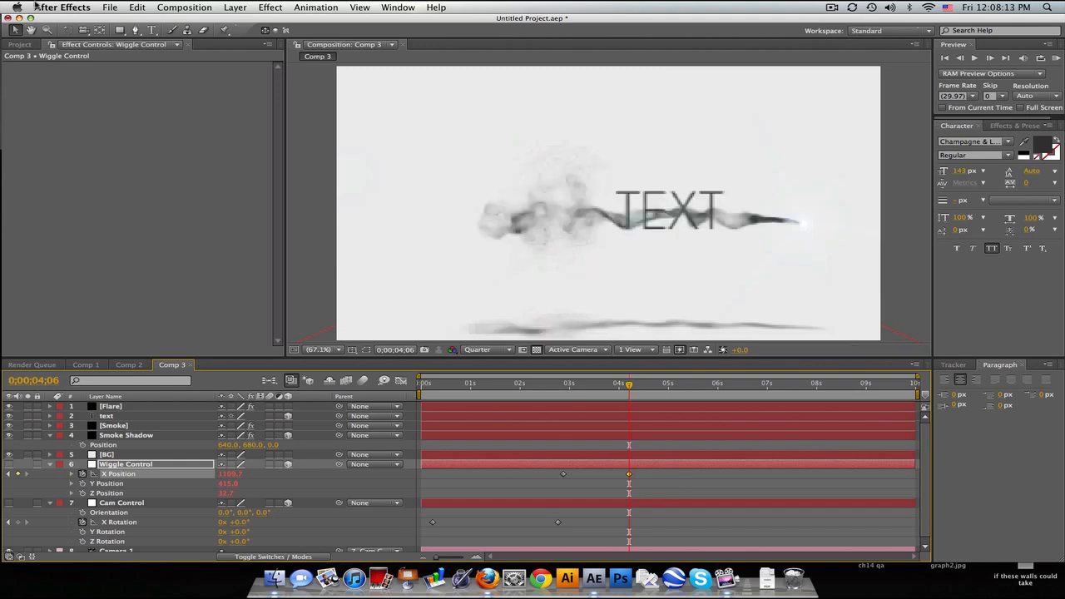
# Move the text layer slightly down and right so that it sits over the smoke trail
pyautogui.click(154, 416)
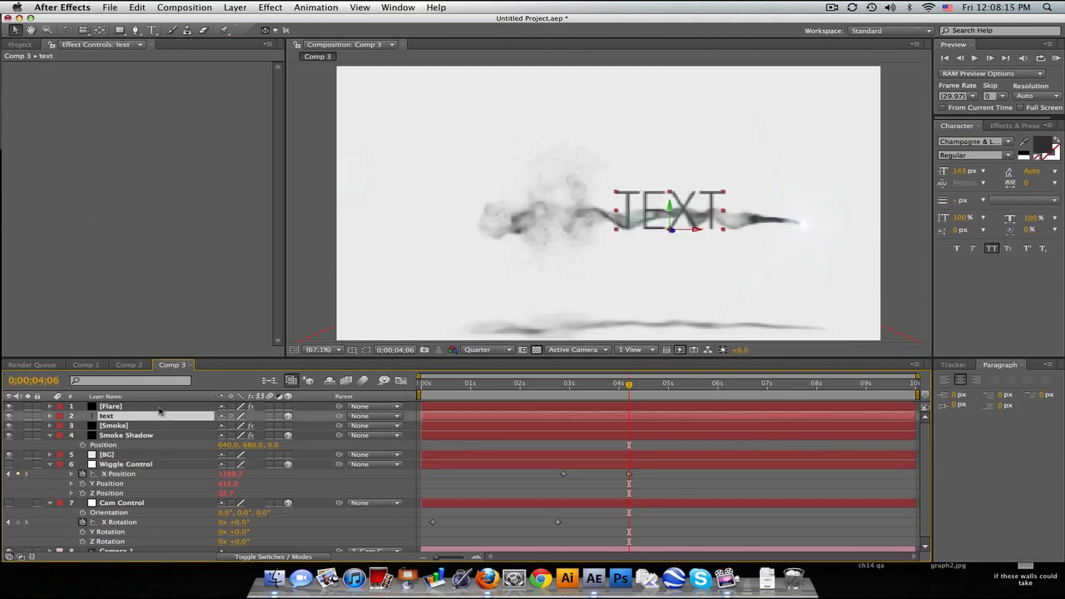
pyautogui.click(703, 208)
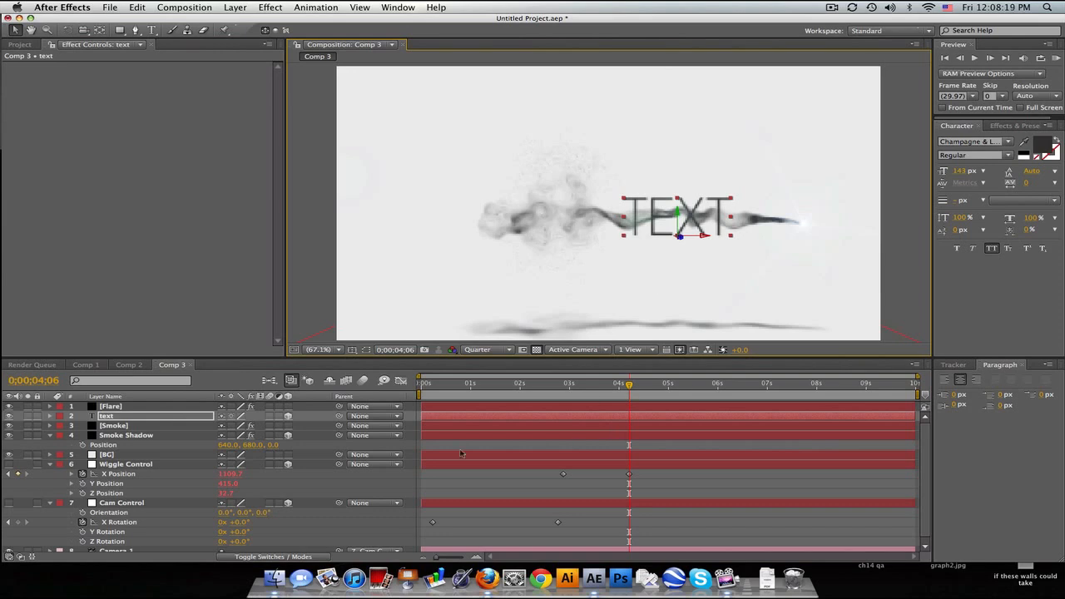
# Duplicate the text layer and rename the copy red text
pyautogui.click(130, 407)
pyautogui.click(129, 416)
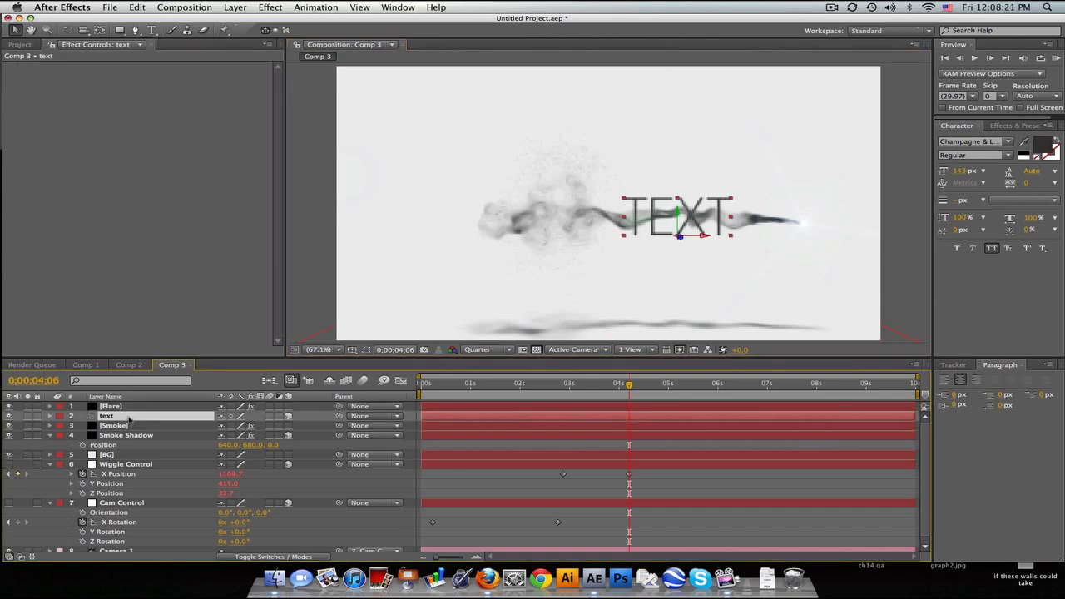
pyautogui.press('super+d')
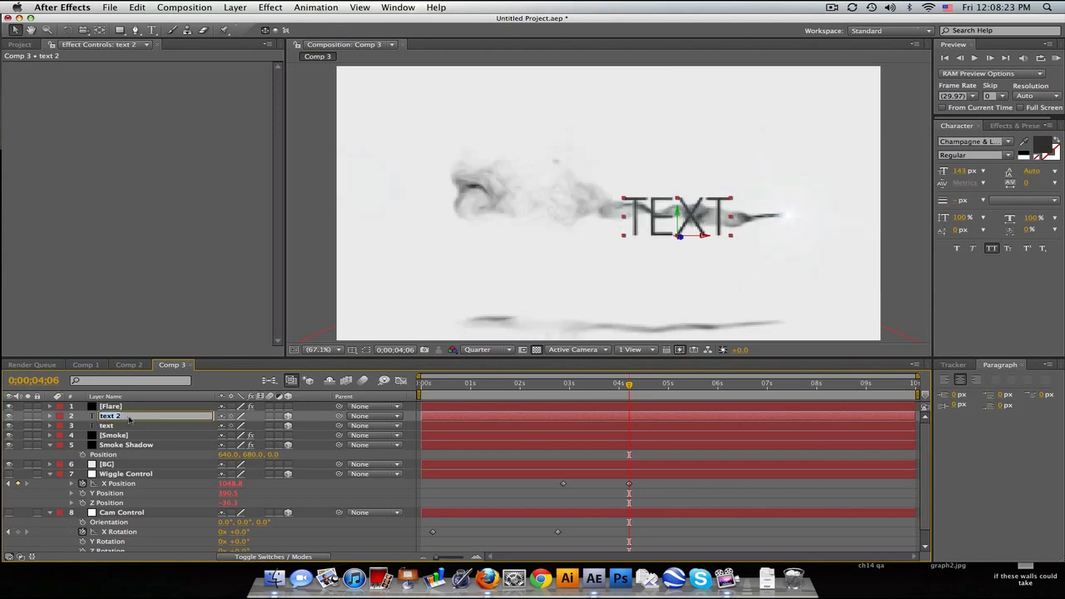
pyautogui.write('red')
pyautogui.press('Return')
# Find the Fill effect and apply it to the red text layer with its red color
pyautogui.click(1024, 127)
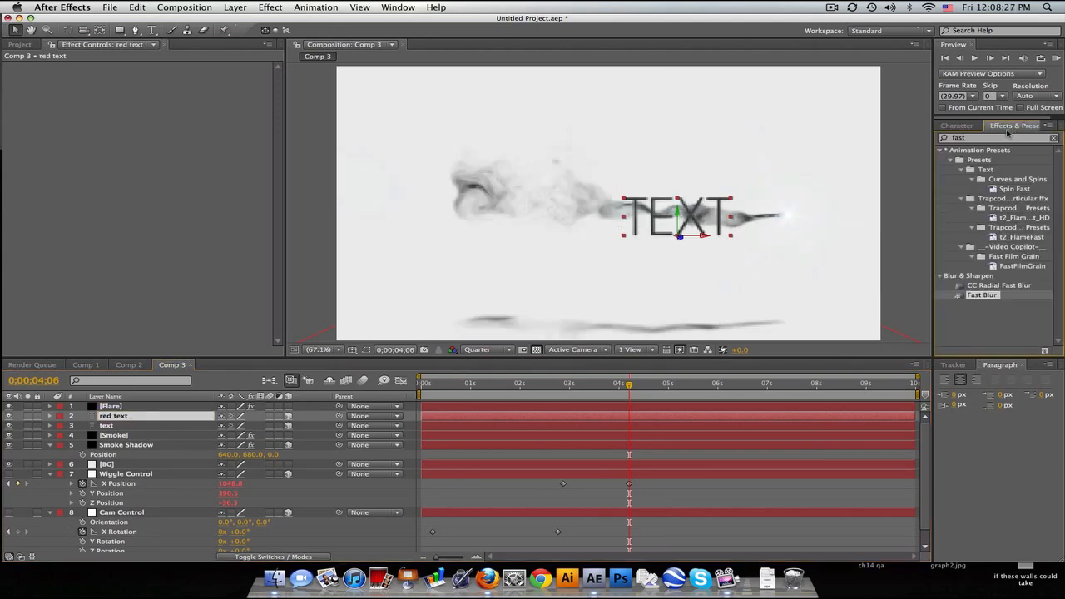
pyautogui.write('fill')
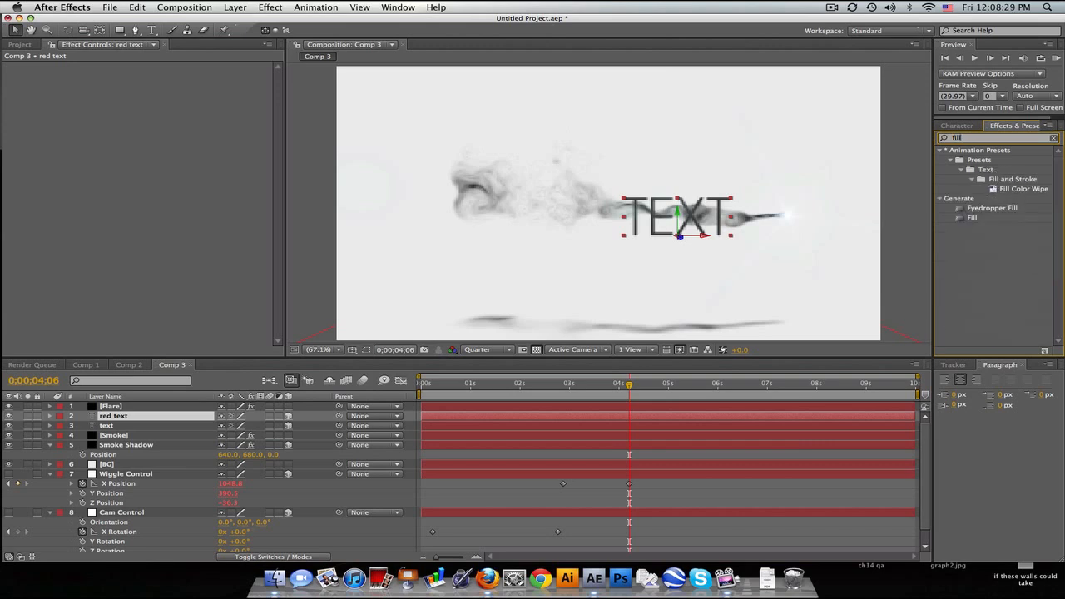
pyautogui.moveTo(963, 217); pyautogui.dragTo(154, 419)
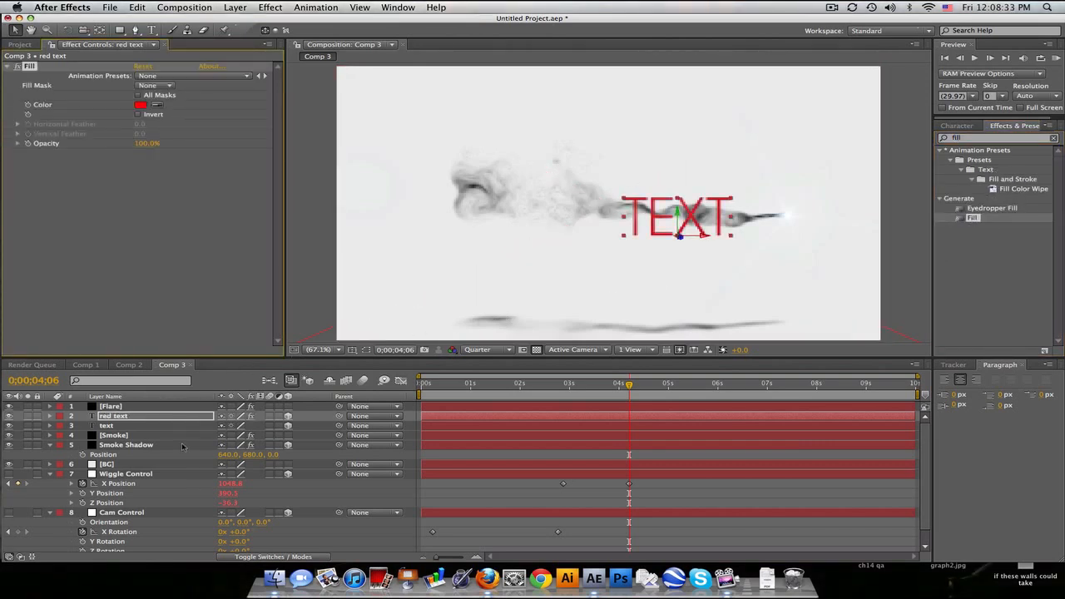
# Duplicate the Smoke layer and place the copy directly above the red text layer
pyautogui.click(142, 436)
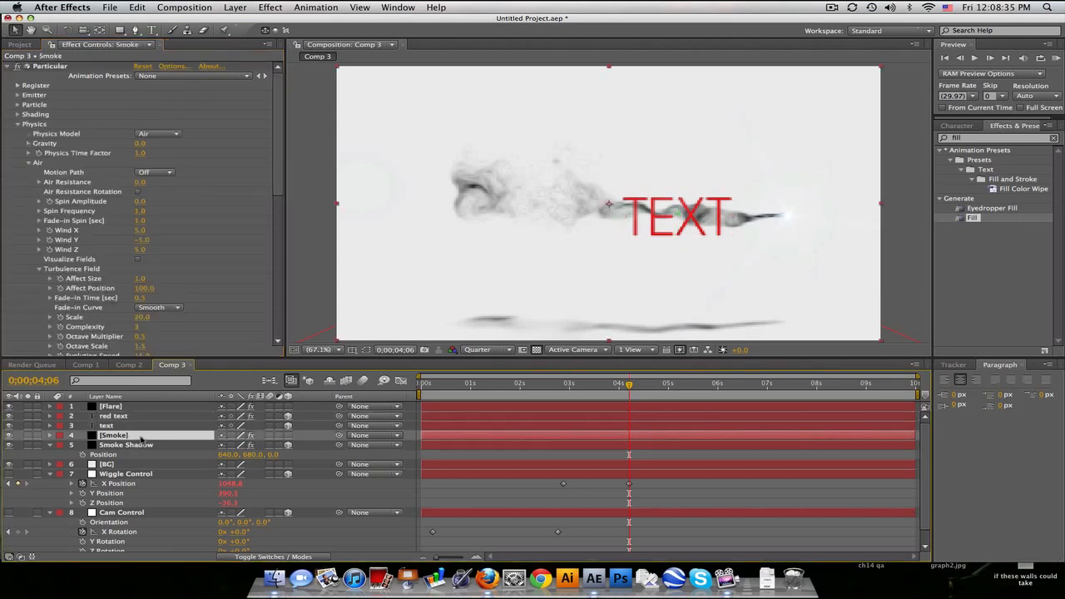
pyautogui.press('super+d')
pyautogui.moveTo(142, 439); pyautogui.dragTo(122, 415)
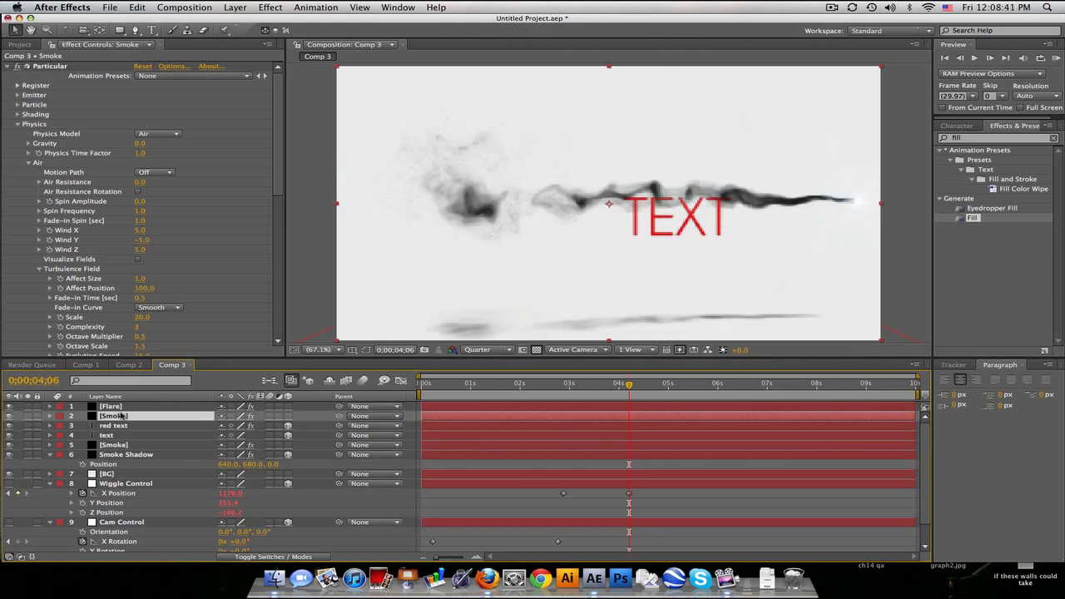
# Set the red text layer's track matte to Alpha Matte using the Smoke copy above it
pyautogui.press('F4')
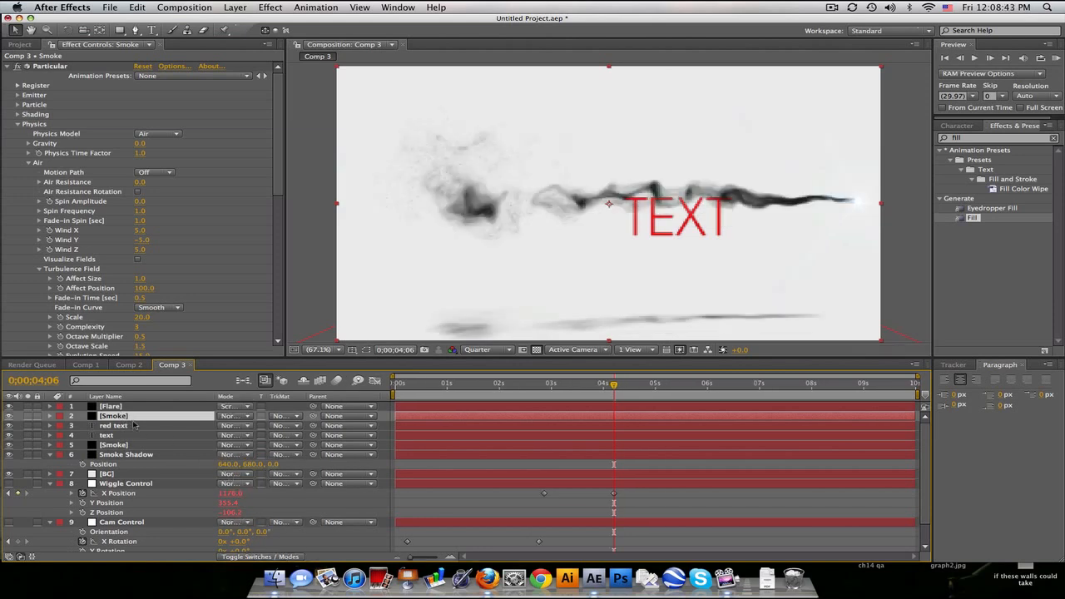
pyautogui.click(205, 424)
pyautogui.click(281, 425)
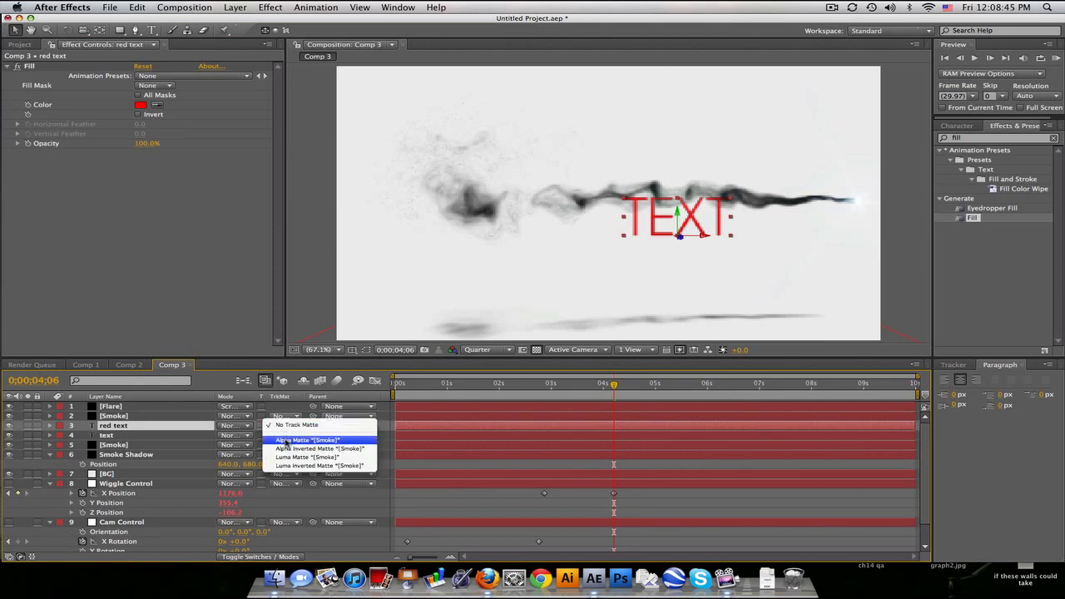
pyautogui.click(285, 442)
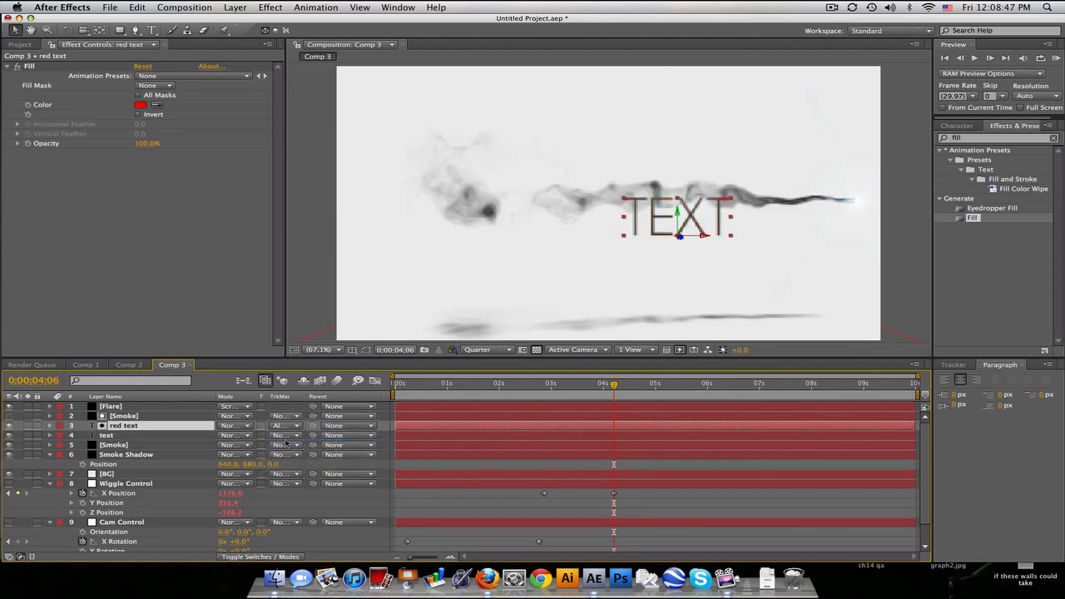
# Move the text and red text layers up together to a Y position of 392.2 so that the smoke crosses the letters
pyautogui.click(119, 436)
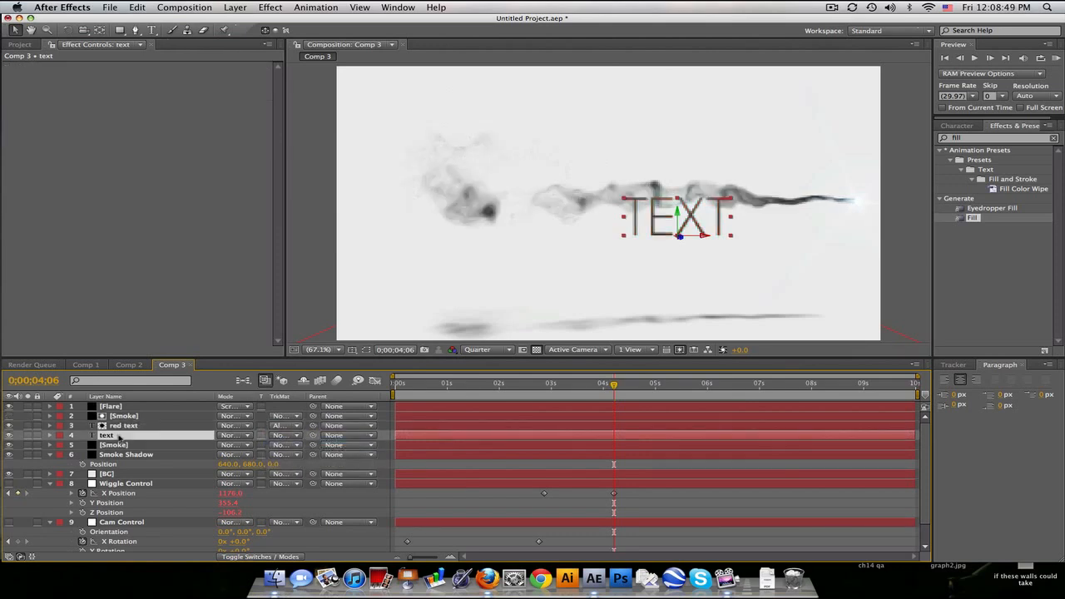
pyautogui.keyDown('shift'); pyautogui.click(129, 427); pyautogui.keyUp('shift')
pyautogui.press('p')
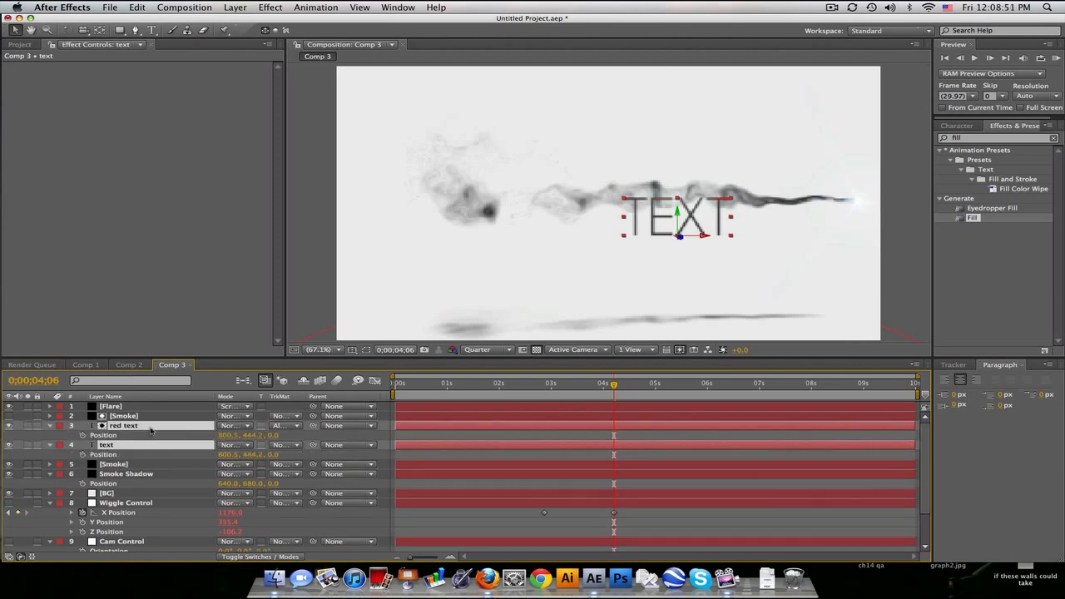
pyautogui.moveTo(250, 435); pyautogui.dragTo(212, 435)
pyautogui.click(612, 437)
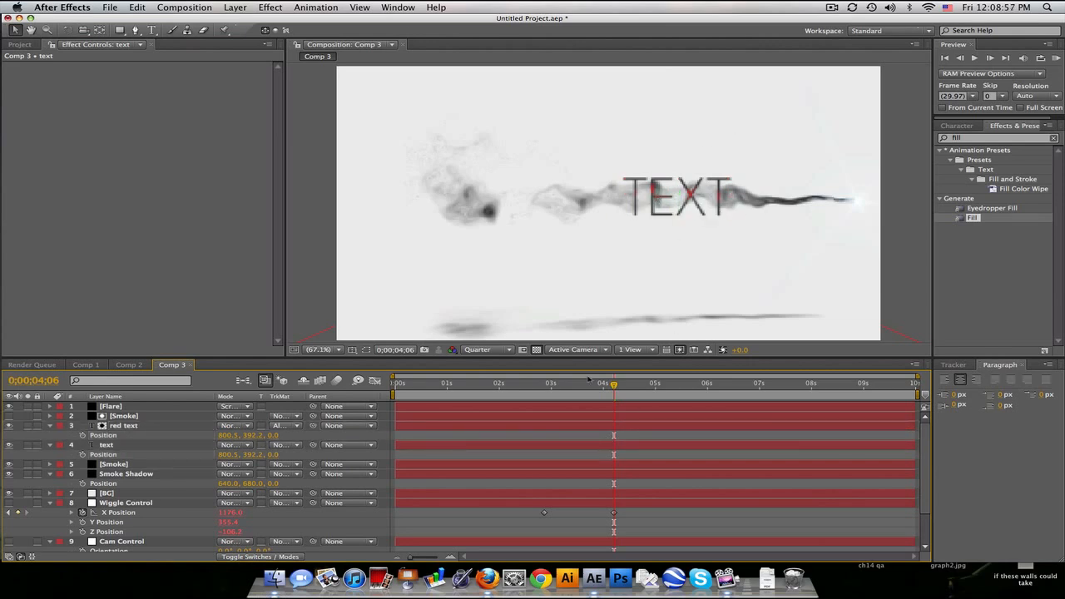
# Set the composition preview resolution to Half and go to 0;00;01;28
pyautogui.click(474, 349)
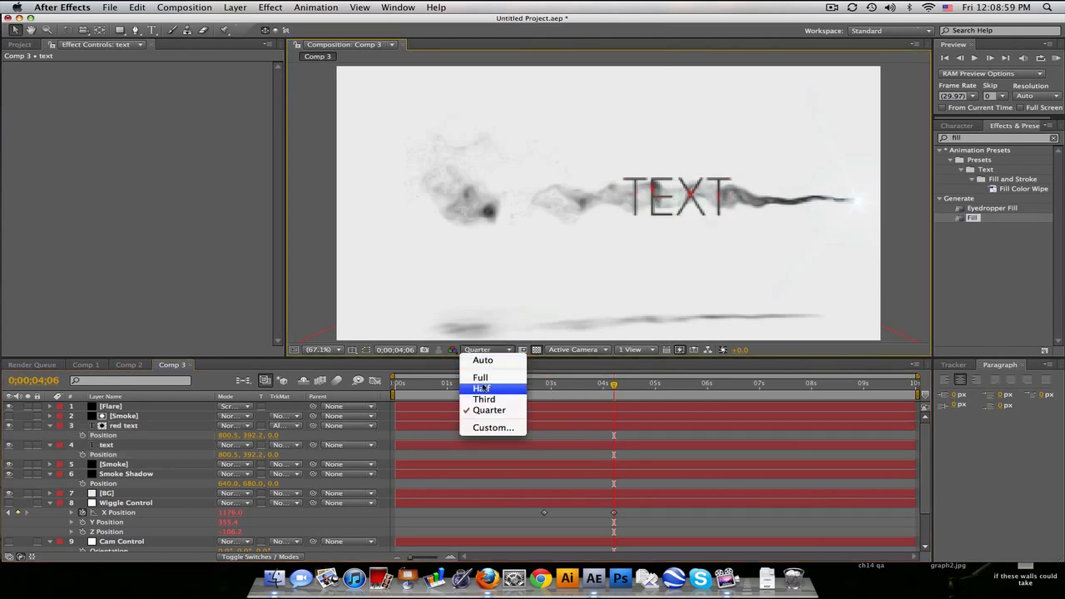
pyautogui.click(486, 388)
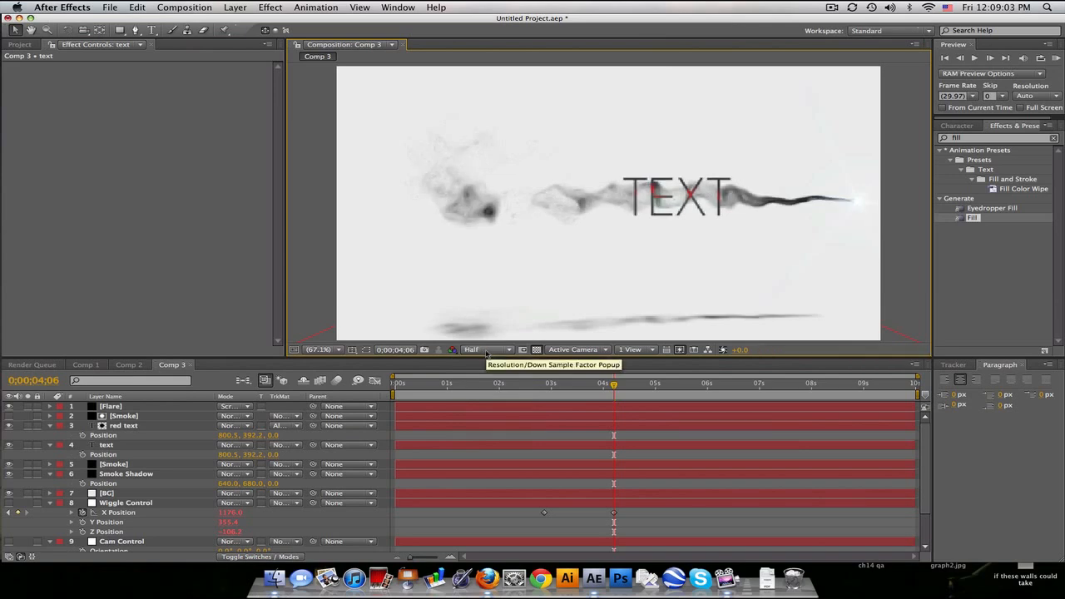
pyautogui.click(497, 386)
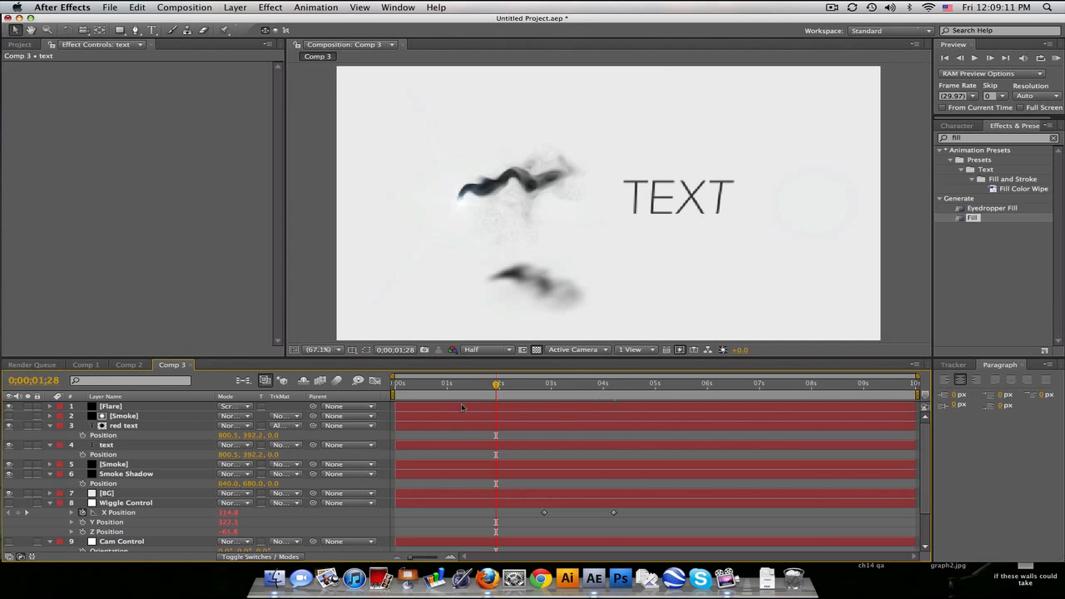
# Examine the Particles Shadow layer's Particular settings in Comp 1 and fit the whole frame in the composition view
pyautogui.click(85, 364)
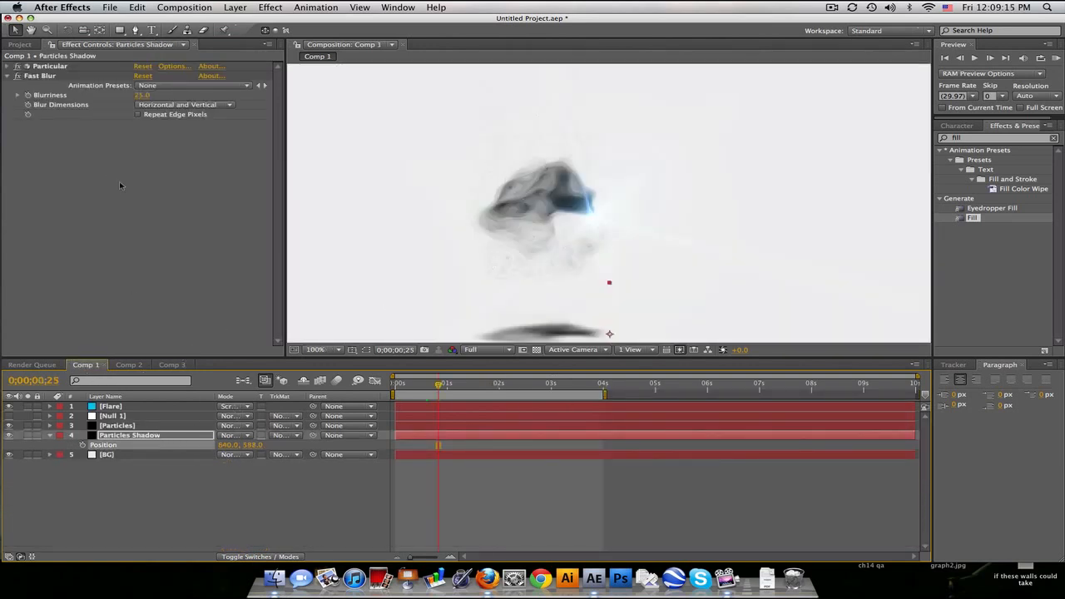
pyautogui.click(7, 66)
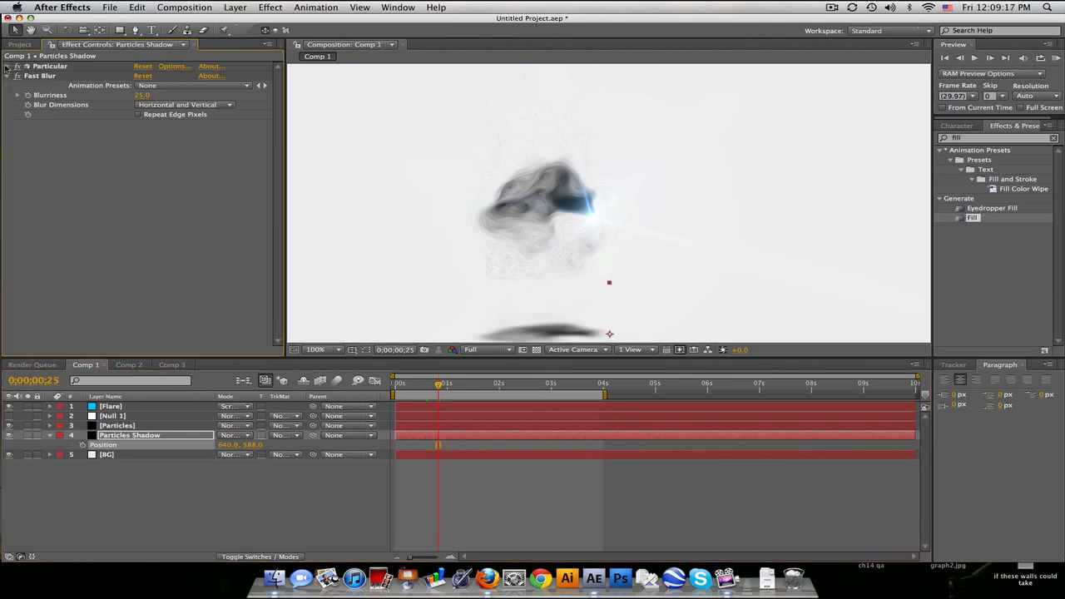
pyautogui.moveTo(278, 91); pyautogui.dragTo(277, 142)
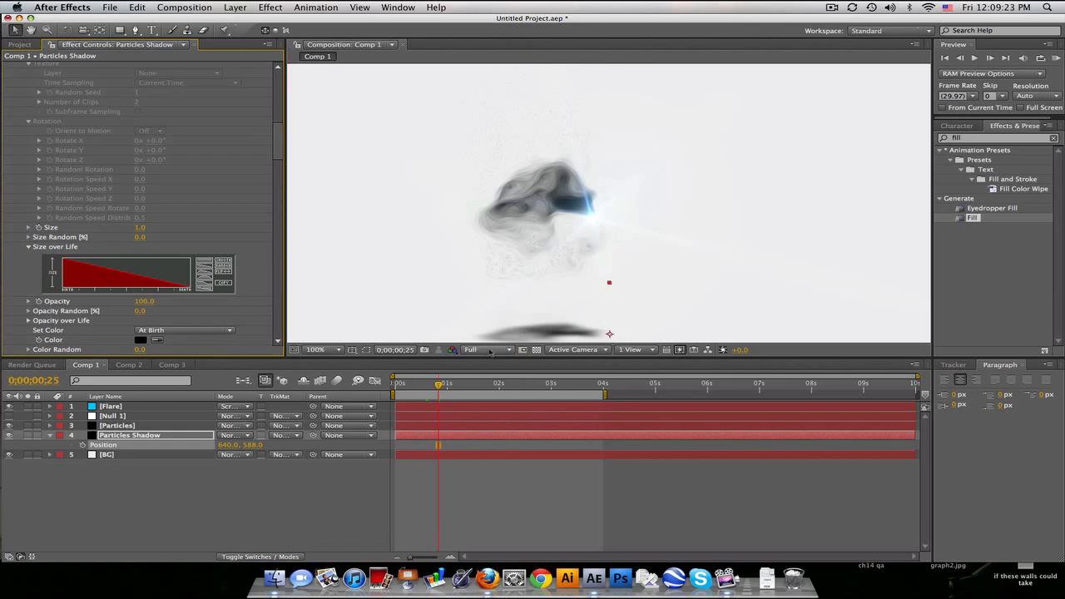
pyautogui.click(326, 351)
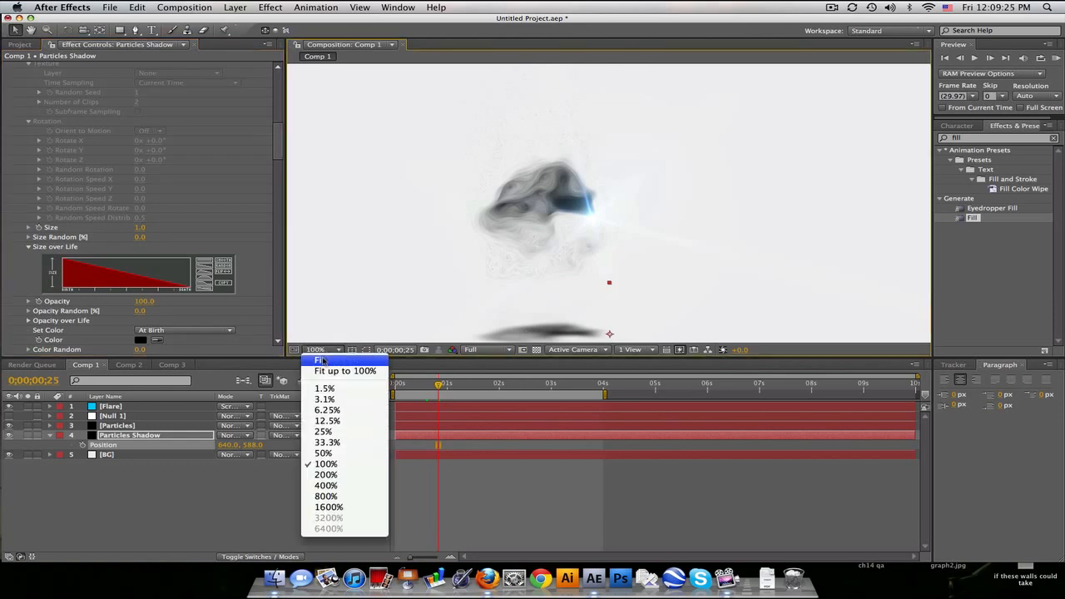
pyautogui.click(322, 361)
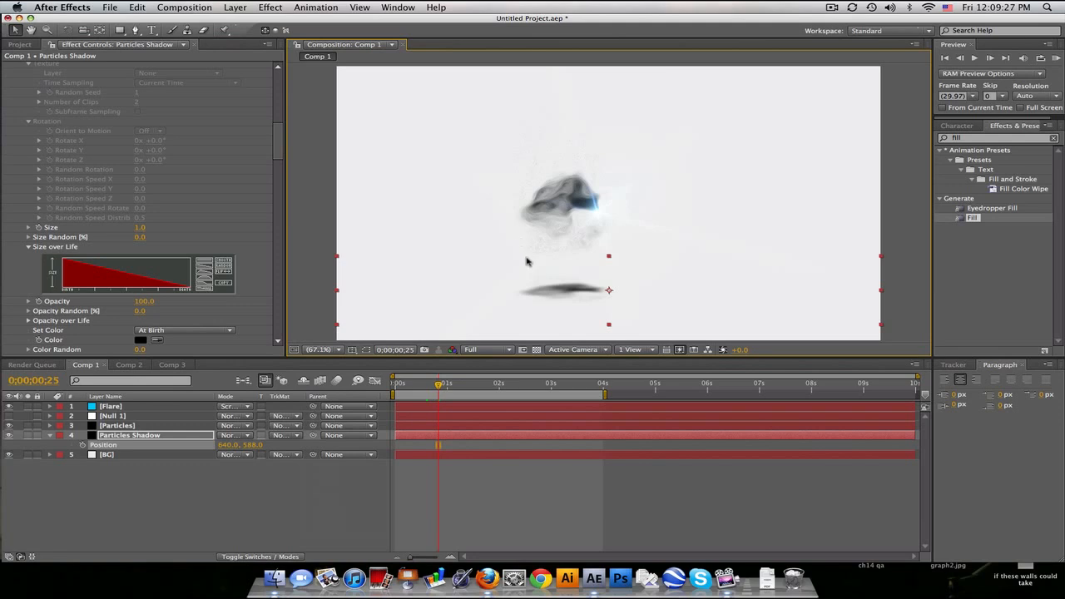